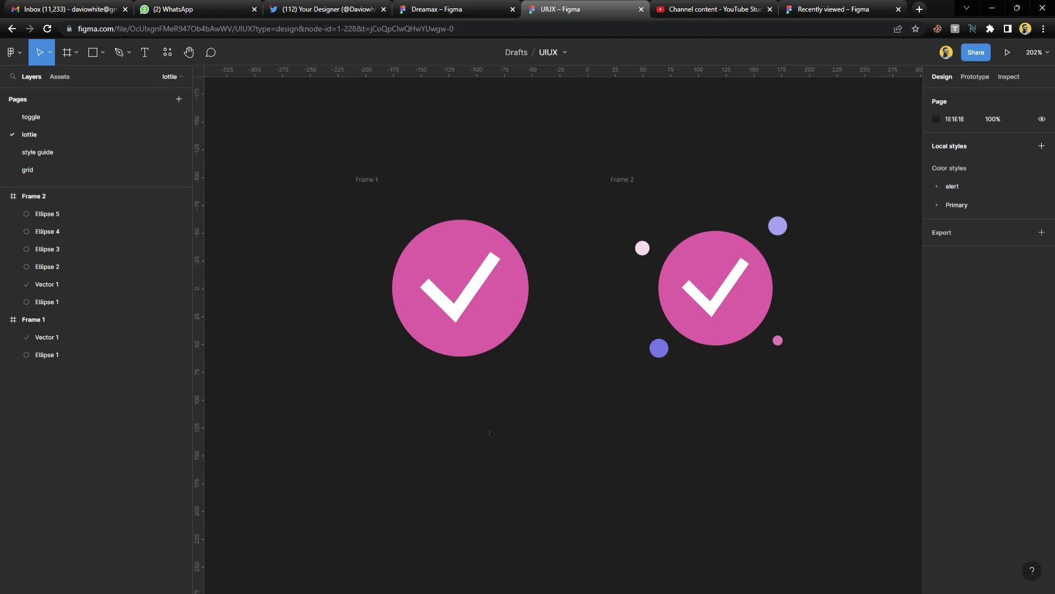
Compare Frame 1 and Frame 2 on the canvas, enlarging the page for easier viewing
{"action": "scroll", "coordinate": [491, 433], "scroll_direction": "right", "scroll_amount": 3}
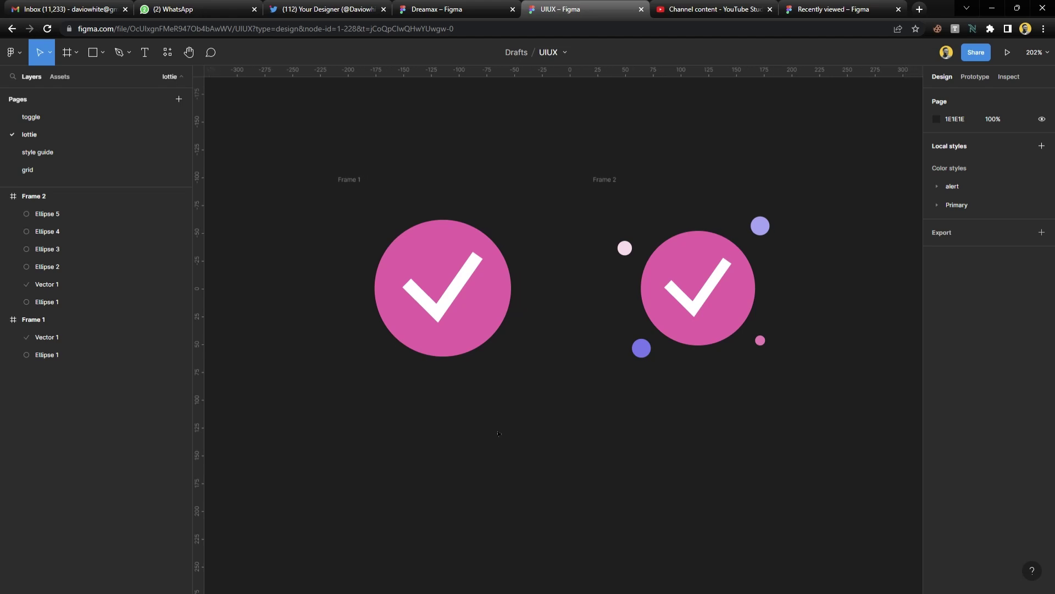
{"action": "scroll", "coordinate": [498, 433], "scroll_direction": "up", "scroll_amount": 3}
{"action": "left_click", "coordinate": [340, 209]}
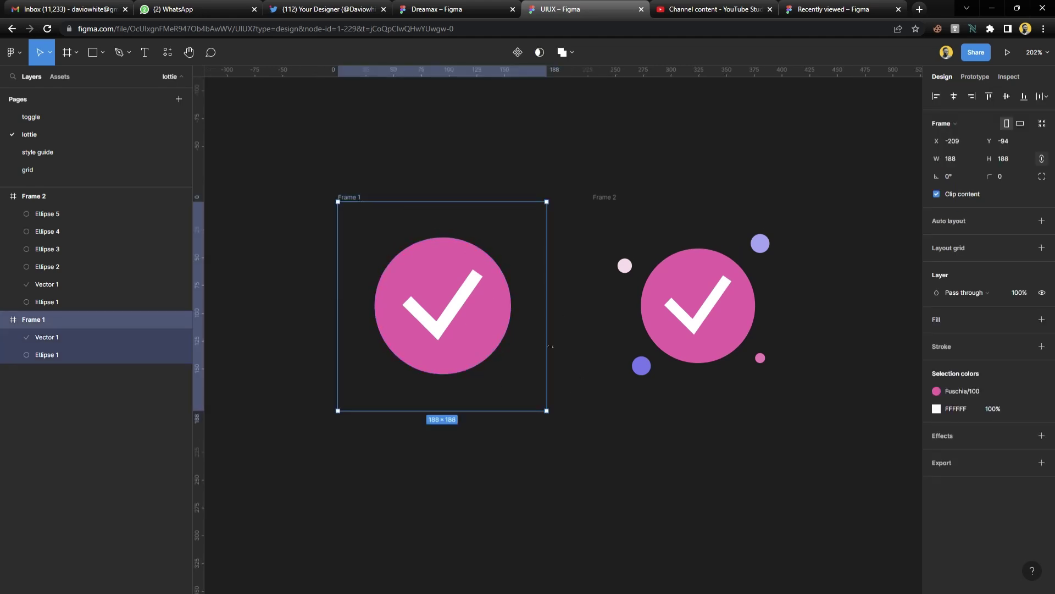
{"action": "left_click", "coordinate": [596, 231]}
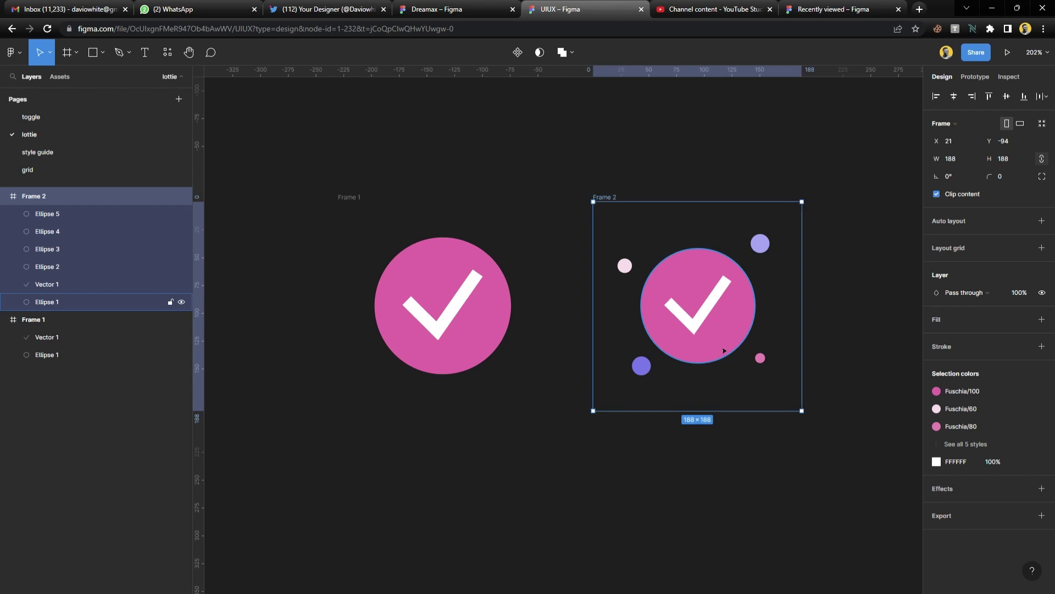
{"action": "left_click", "coordinate": [768, 495]}
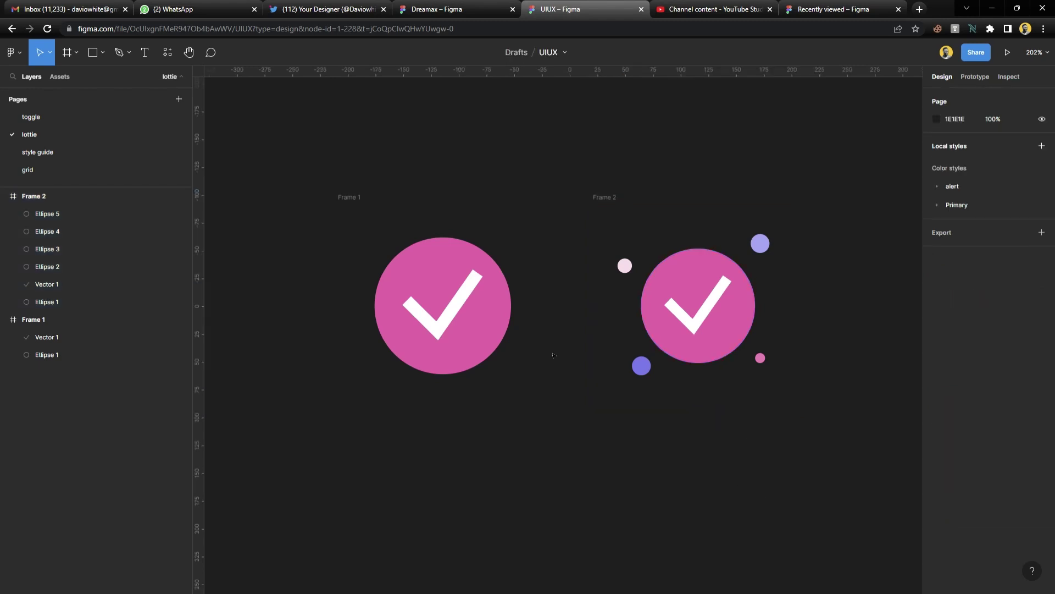
{"action": "left_click", "coordinate": [54, 319]}
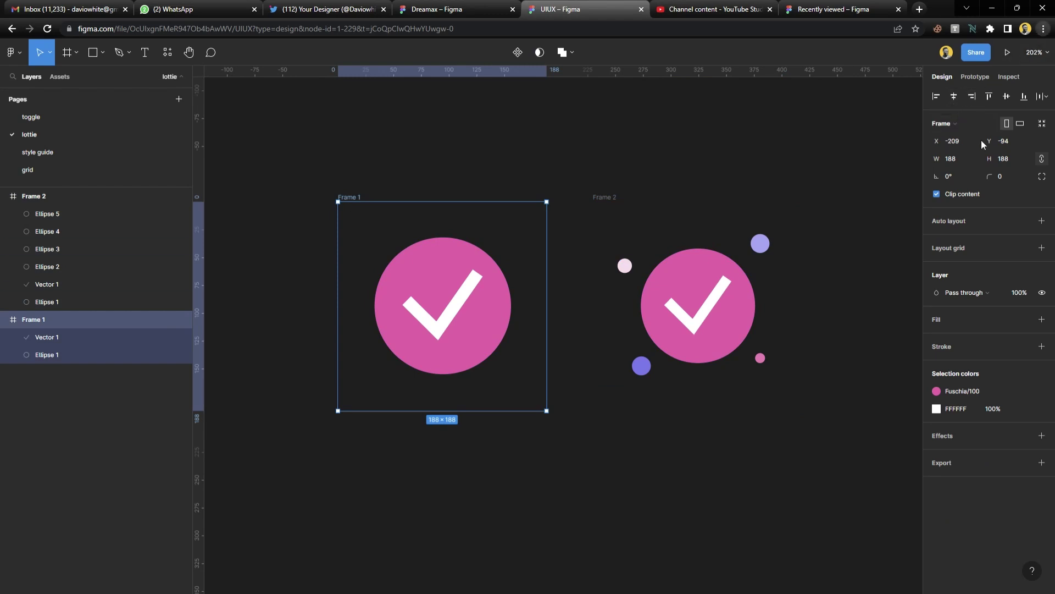
{"action": "key", "text": "ctrl+plus"}
{"action": "key", "text": "ctrl+plus"}
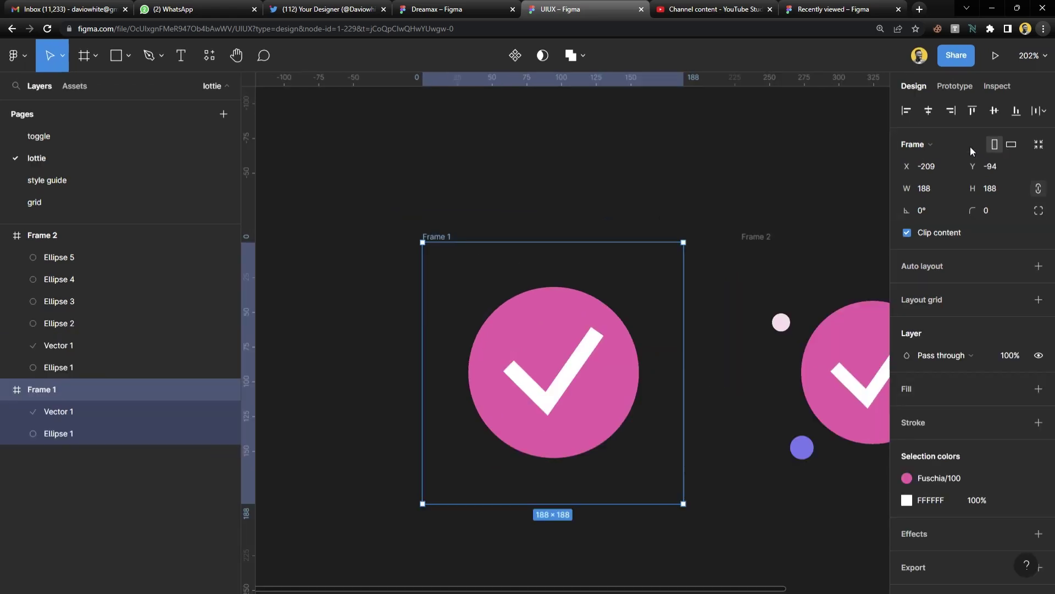
{"action": "left_click", "coordinate": [731, 140]}
{"action": "scroll", "coordinate": [535, 323], "scroll_direction": "down", "scroll_amount": 5}
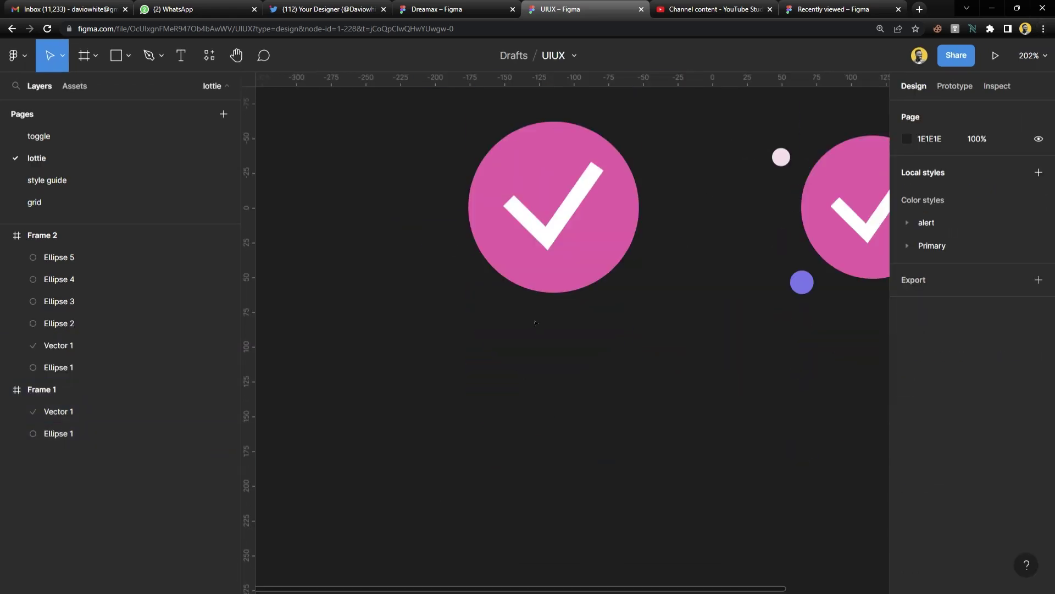
{"action": "scroll", "coordinate": [535, 323], "scroll_direction": "up", "scroll_amount": 3}
{"action": "left_click", "coordinate": [42, 389]}
{"action": "scroll", "coordinate": [483, 191], "scroll_direction": "right", "scroll_amount": 3}
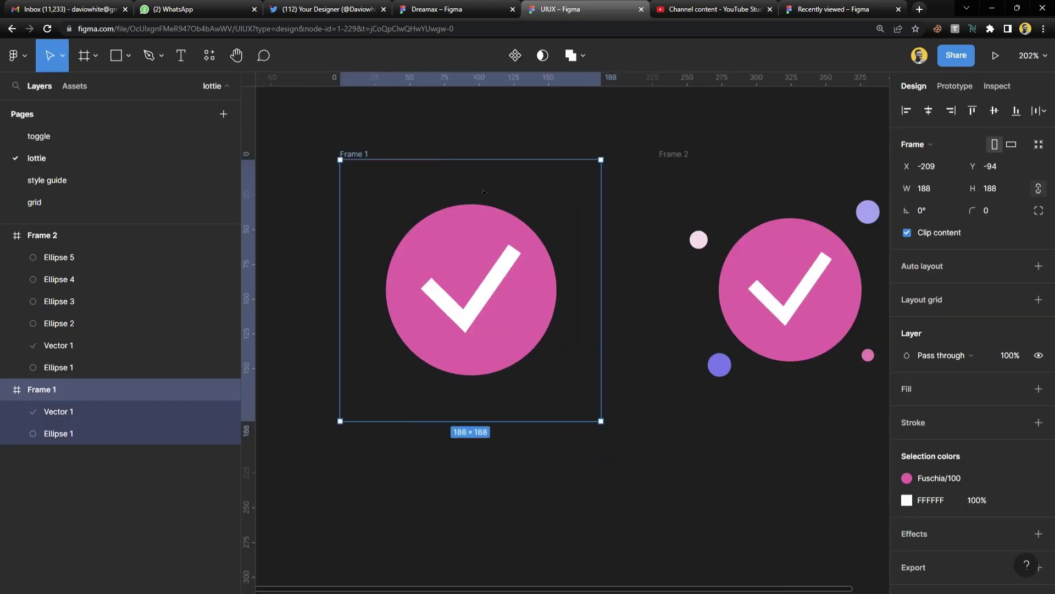
{"action": "scroll", "coordinate": [484, 192], "scroll_direction": "right", "scroll_amount": 3}
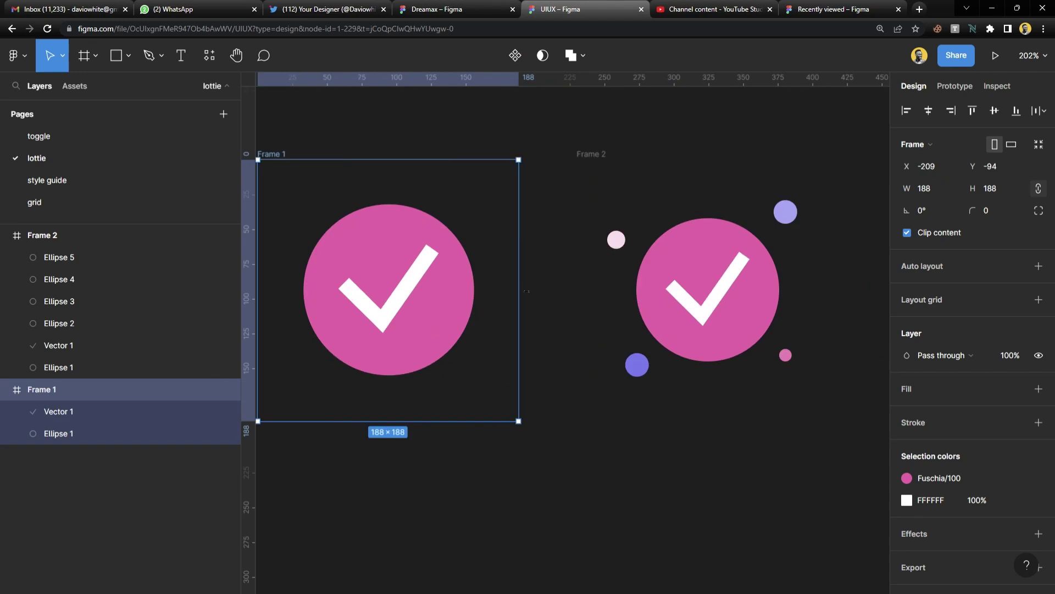
Review Frame 1's 800ms-delay Bouncy Smart animate connection to Frame 2 in the Prototype panel
{"action": "left_click", "coordinate": [955, 86]}
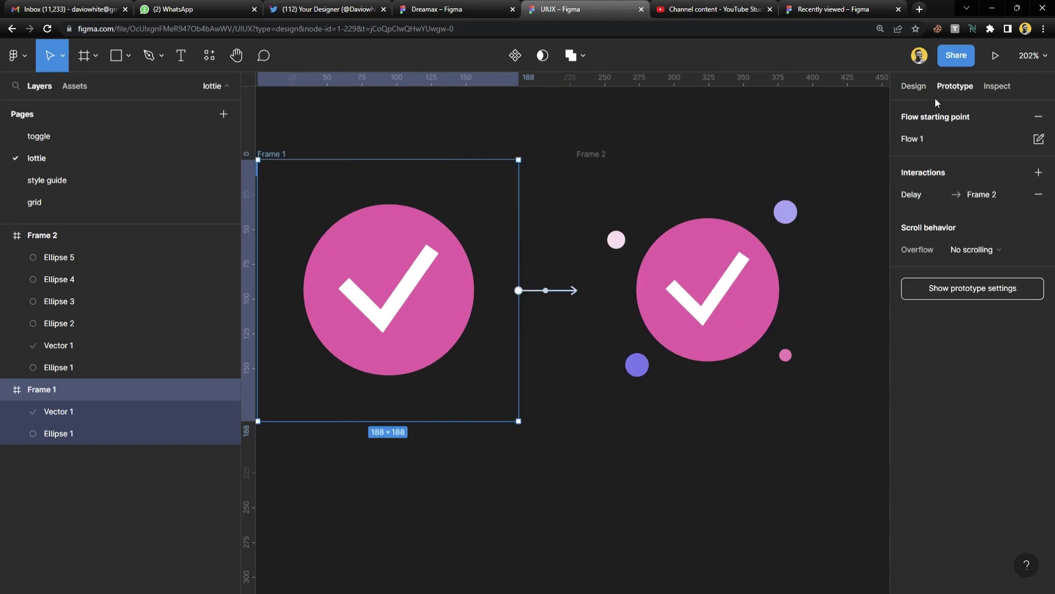
{"action": "left_click_drag", "start_coordinate": [563, 295], "coordinate": [649, 298]}
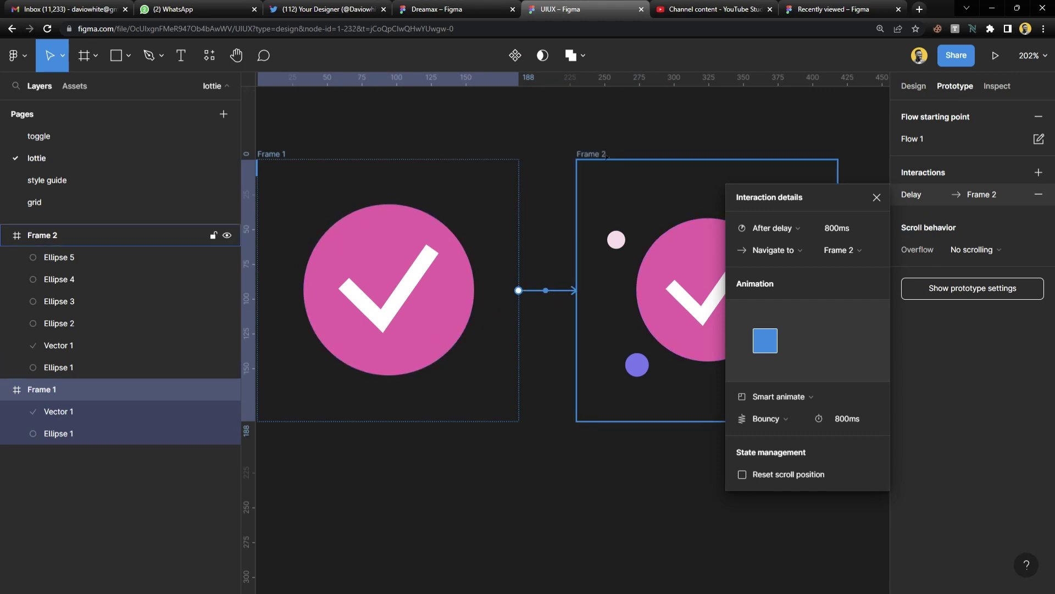
{"action": "left_click", "coordinate": [138, 235]}
{"action": "left_click", "coordinate": [546, 290]}
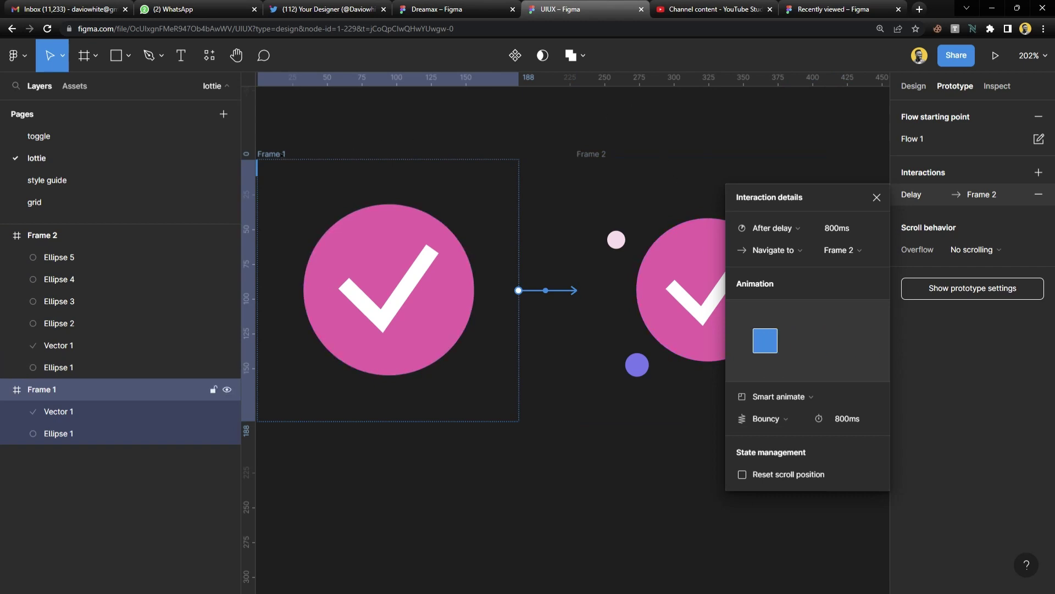
{"action": "left_click", "coordinate": [305, 157]}
Launch the Flow 1 prototype preview in a new tab, then return to the design file
{"action": "scroll", "coordinate": [385, 158], "scroll_direction": "left", "scroll_amount": 5}
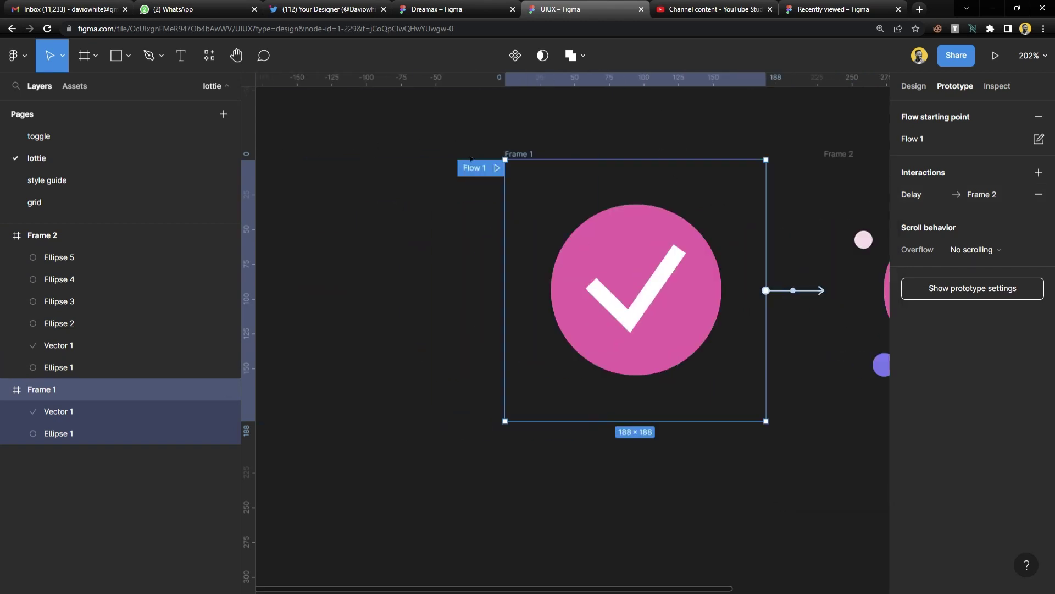
{"action": "left_click", "coordinate": [497, 168]}
{"action": "left_click", "coordinate": [512, 9]}
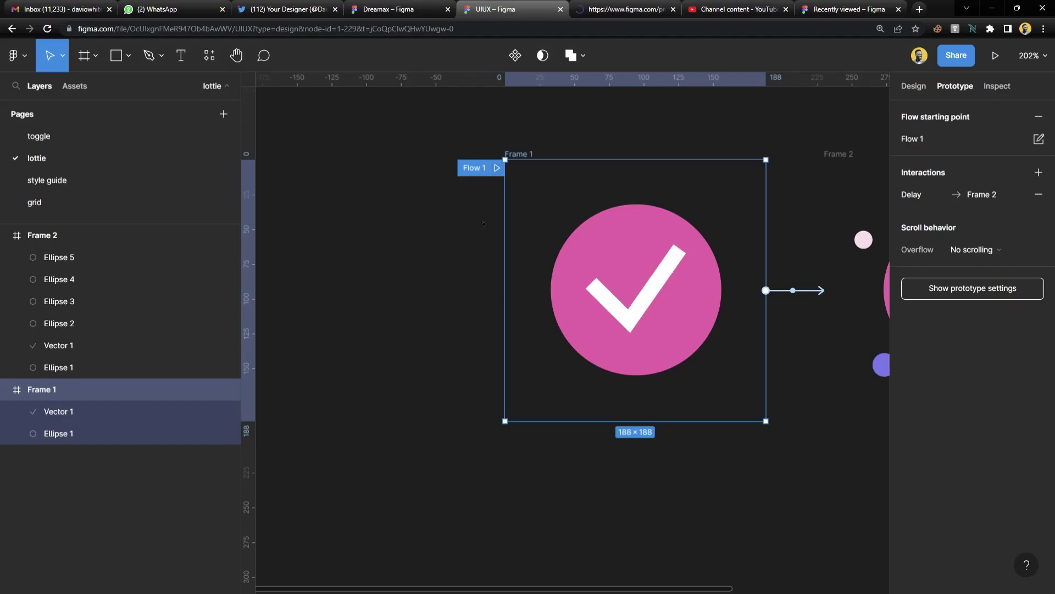
{"action": "left_click", "coordinate": [461, 277]}
{"action": "scroll", "coordinate": [460, 276], "scroll_direction": "up", "scroll_amount": 3}
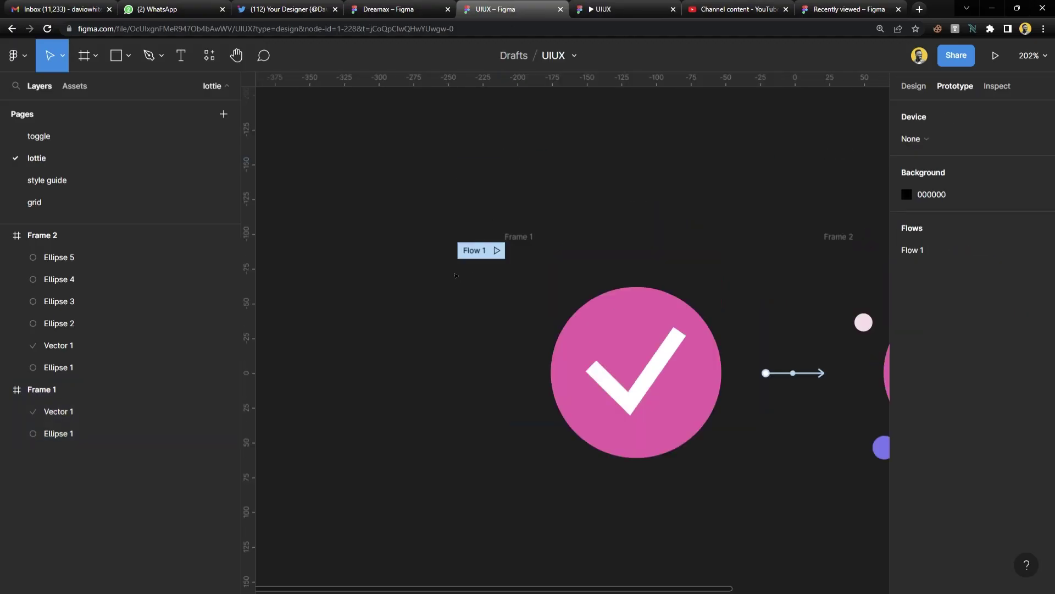
Search the plugins for 'lottie' and run the saved LottieFiles plugin
{"action": "left_click", "coordinate": [209, 56]}
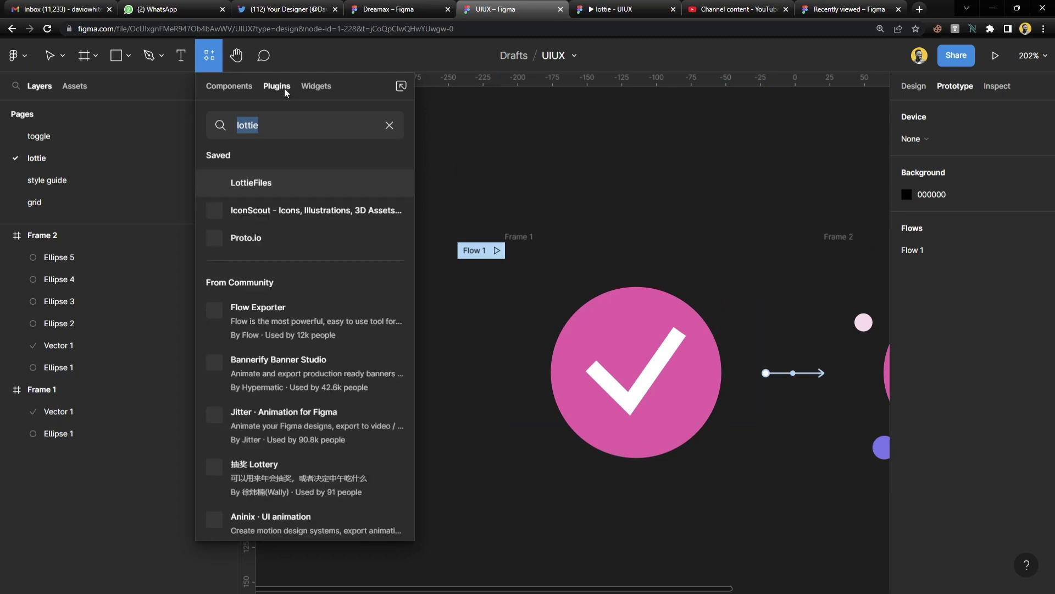
{"action": "mouse_move", "coordinate": [325, 183]}
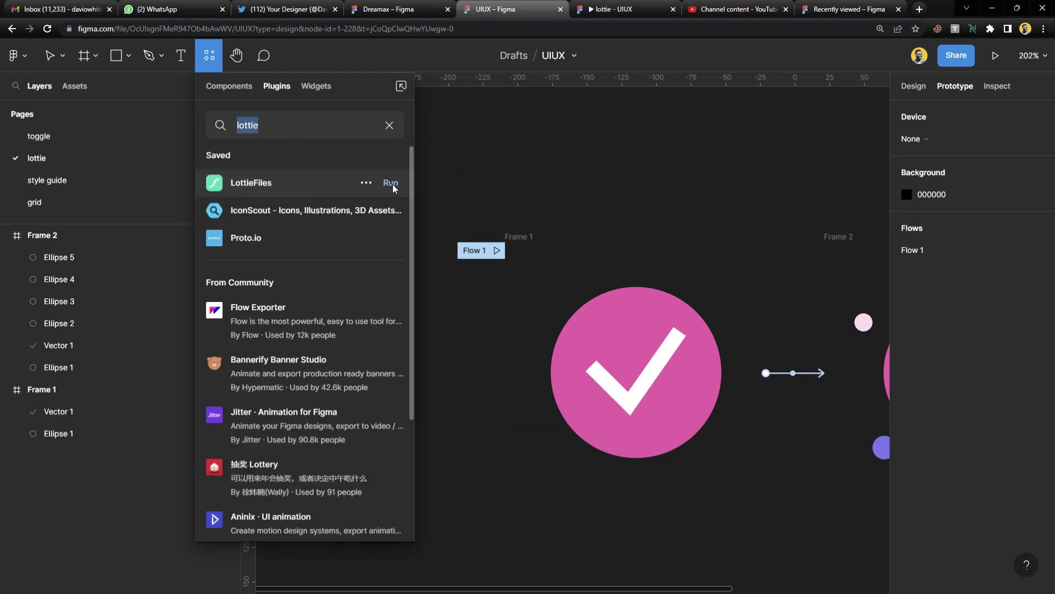
{"action": "left_click", "coordinate": [315, 132]}
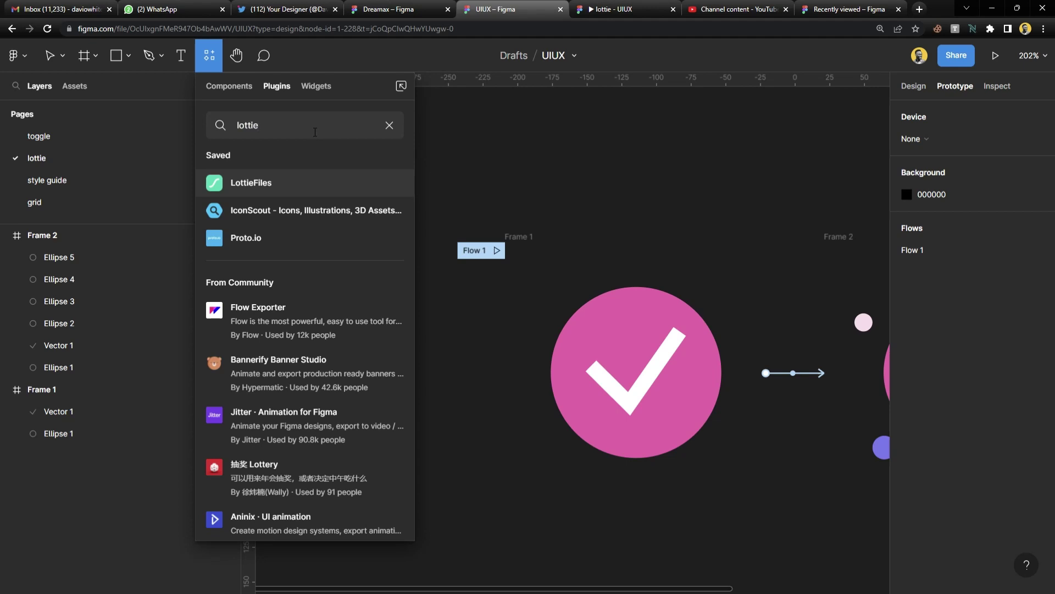
{"action": "left_click", "coordinate": [393, 183]}
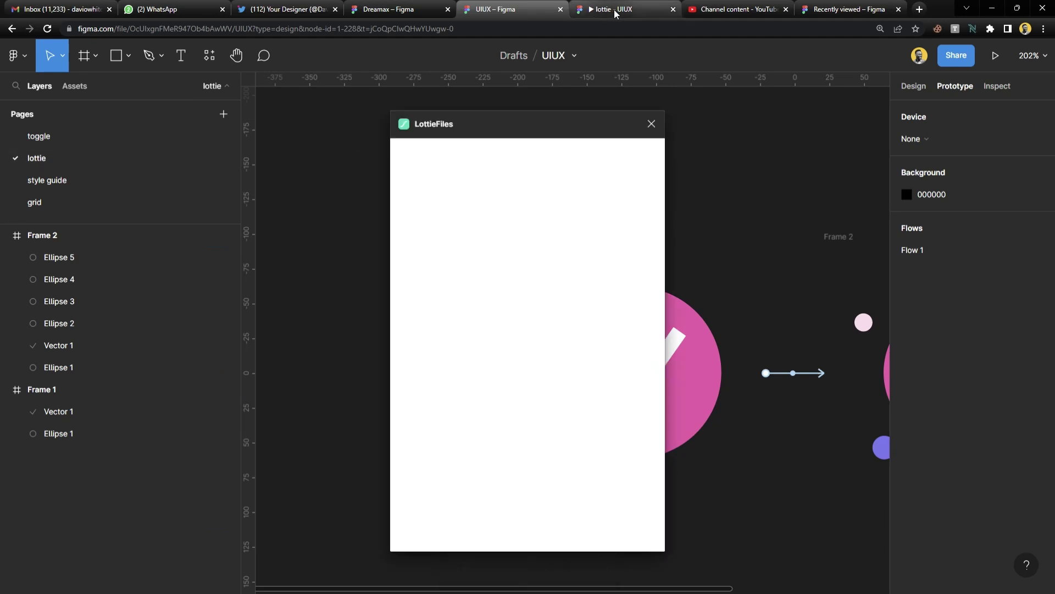
Move the LottieFiles window left off the check icon and view the prototype preview tab
{"action": "left_click_drag", "start_coordinate": [577, 126], "coordinate": [390, 124]}
{"action": "scroll", "coordinate": [544, 229], "scroll_direction": "down", "scroll_amount": 3}
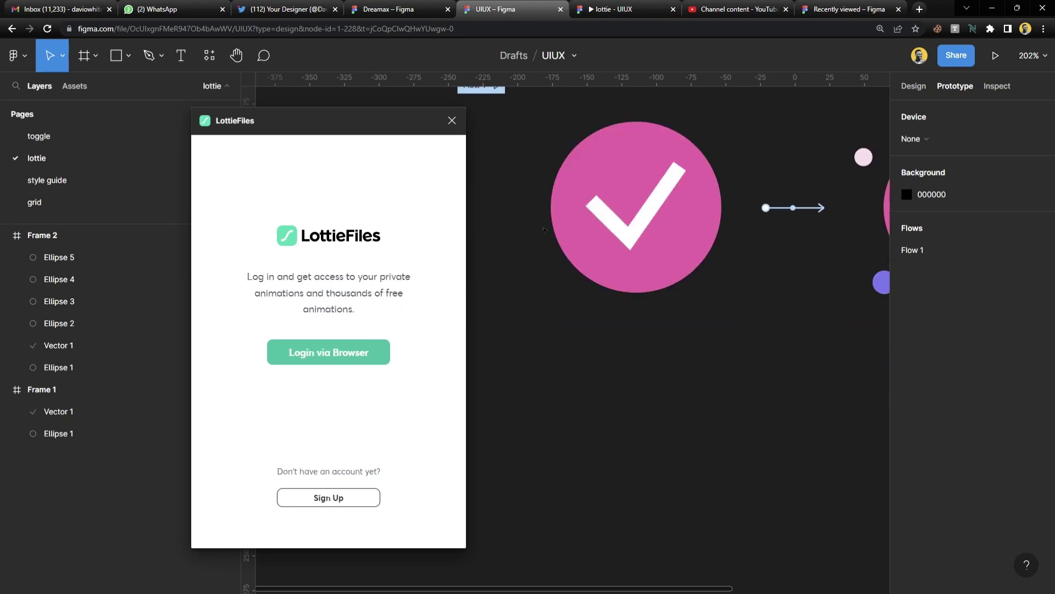
{"action": "scroll", "coordinate": [544, 229], "scroll_direction": "up", "scroll_amount": 2}
{"action": "scroll", "coordinate": [544, 230], "scroll_direction": "up", "scroll_amount": 2}
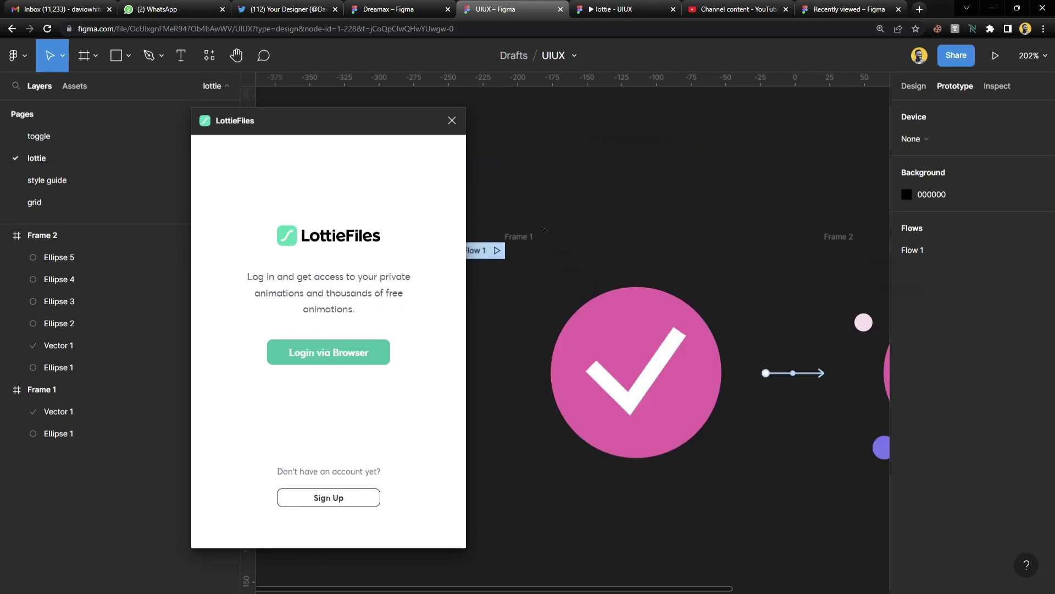
{"action": "left_click", "coordinate": [611, 9]}
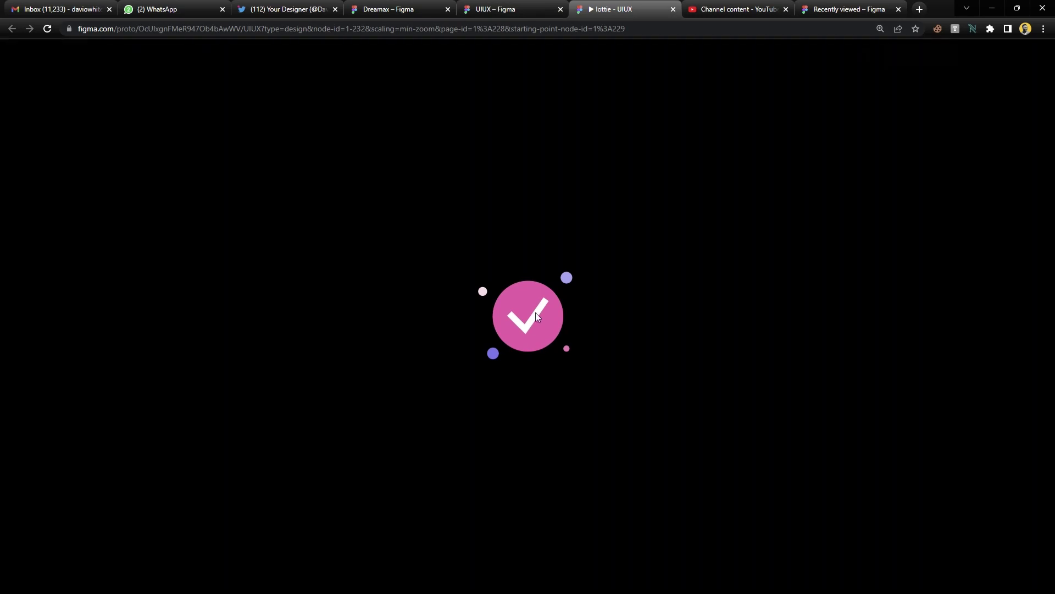
Connect Frame 2 back to Frame 1 with an After delay trigger and replay the preview
{"action": "key", "text": "ctrl+shift+Tab"}
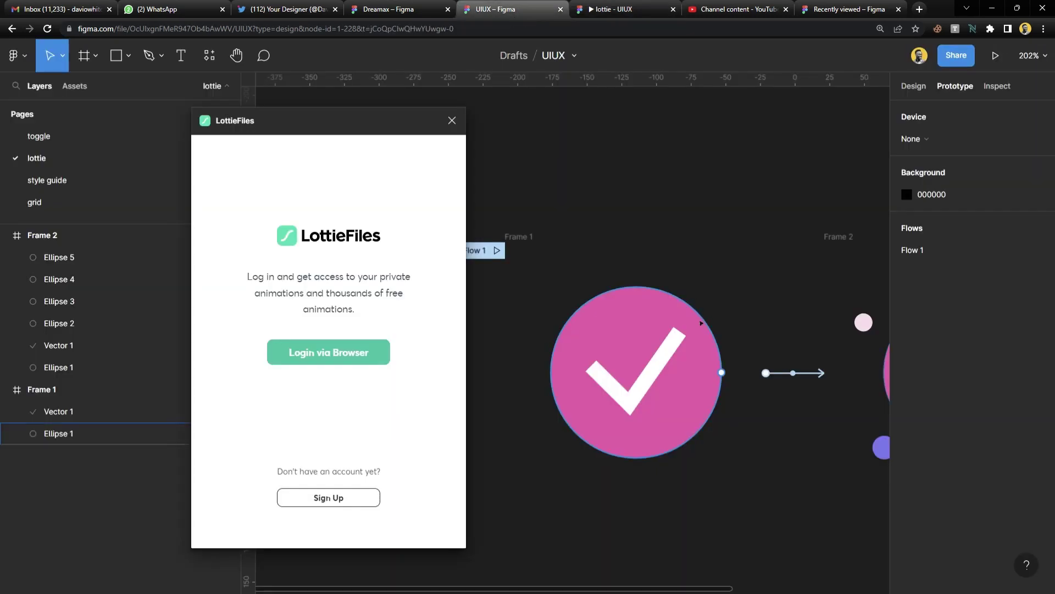
{"action": "left_click", "coordinate": [743, 301]}
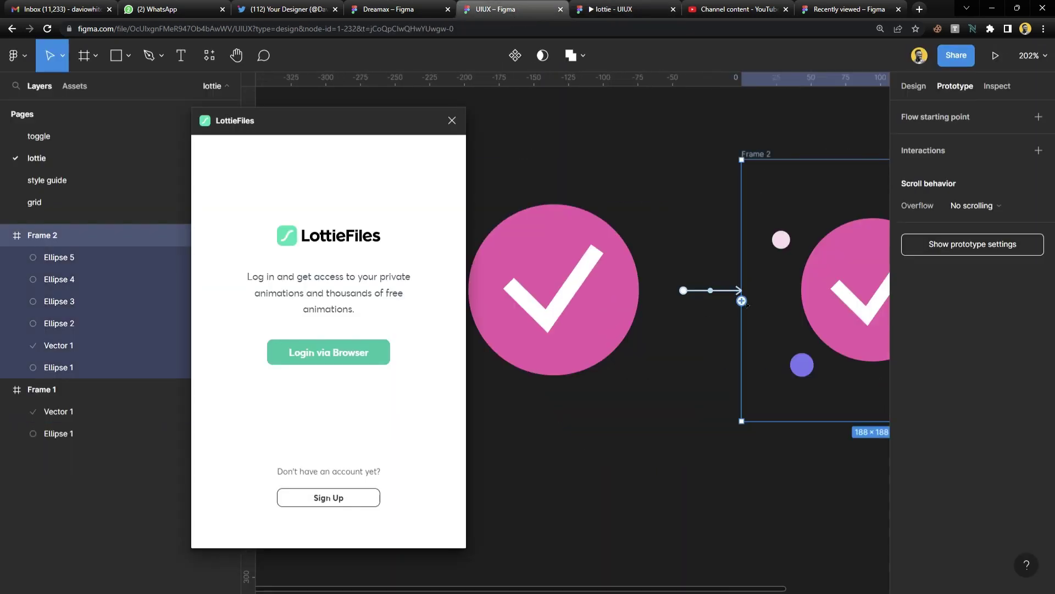
{"action": "left_click_drag", "start_coordinate": [604, 323], "coordinate": [604, 323]}
{"action": "left_click", "coordinate": [779, 204]}
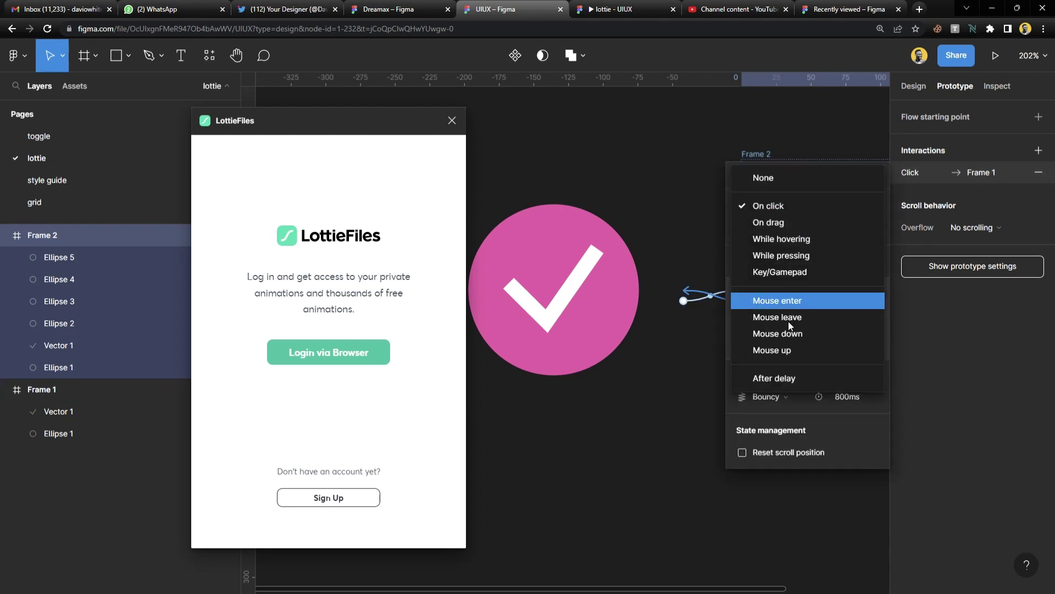
{"action": "left_click", "coordinate": [792, 378]}
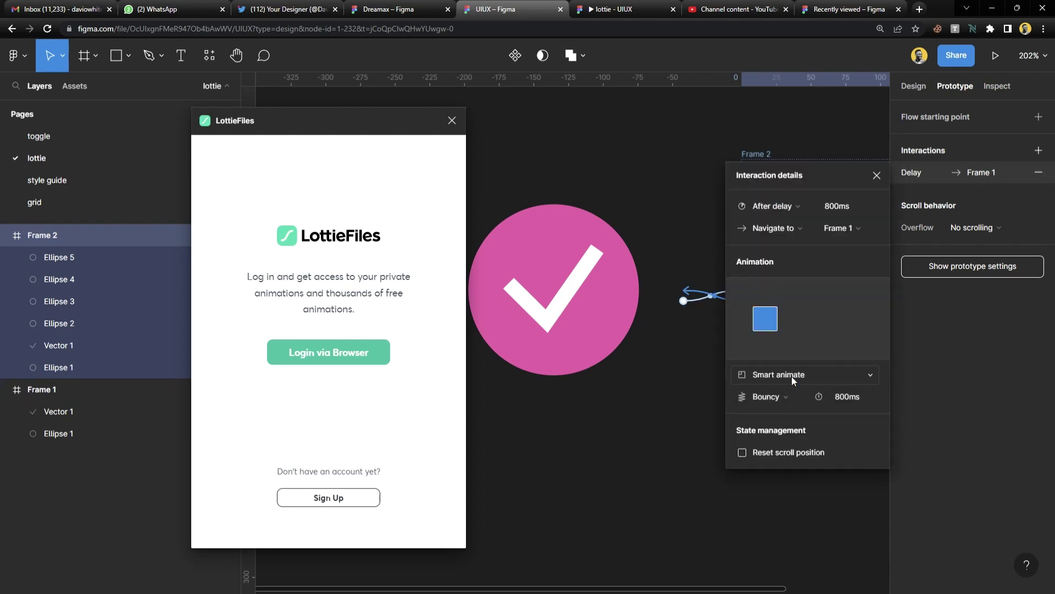
{"action": "left_click", "coordinate": [617, 9]}
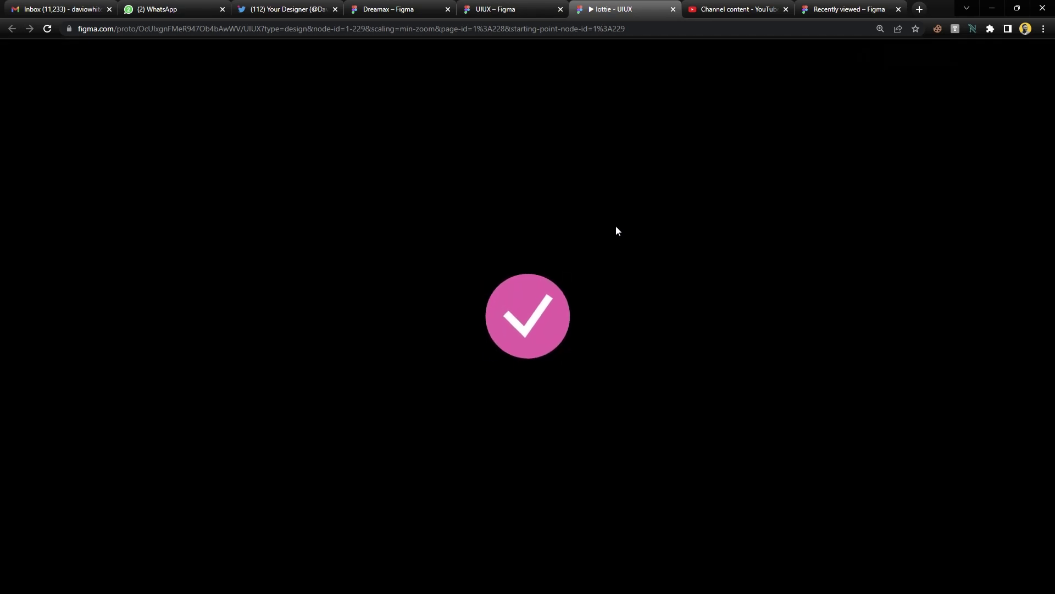
Change the Bouncy Smart animate duration from 800ms to 300ms and preview the result
{"action": "left_click", "coordinate": [514, 8]}
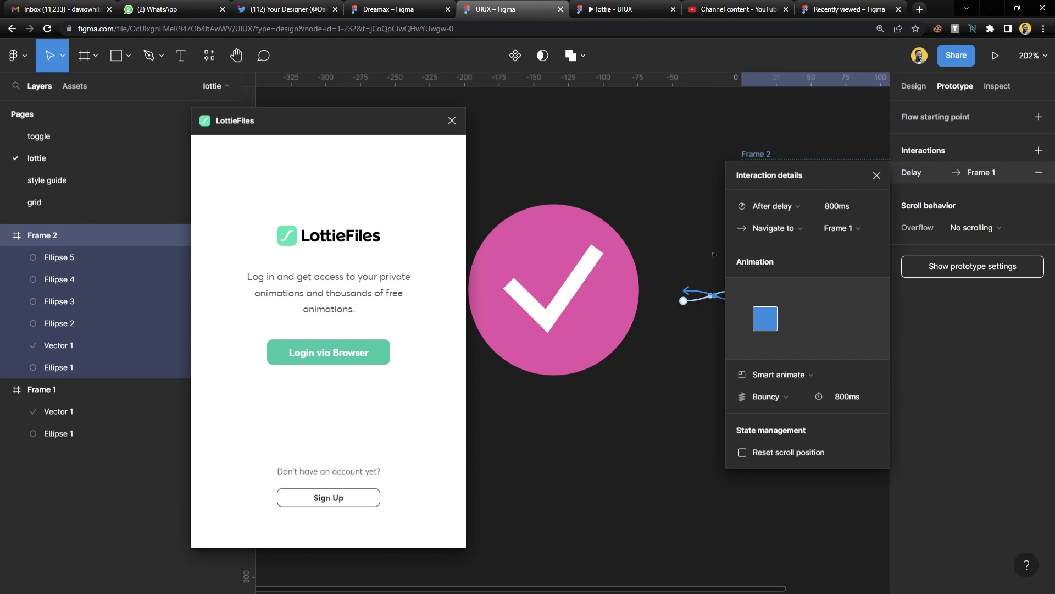
{"action": "key", "text": "ctrl+a"}
{"action": "left_click", "coordinate": [847, 420]}
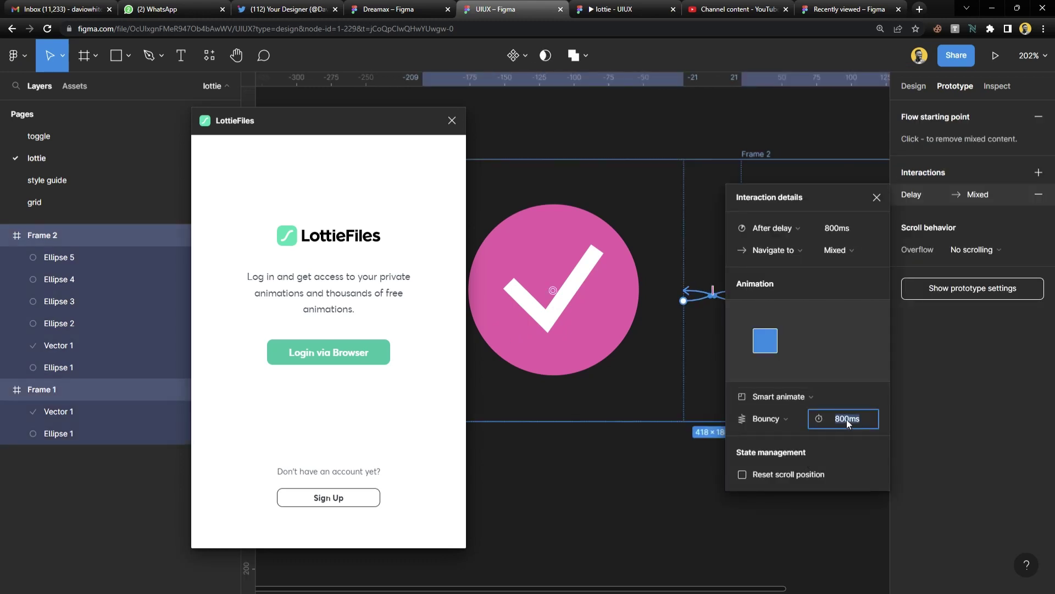
{"action": "key", "text": "Return"}
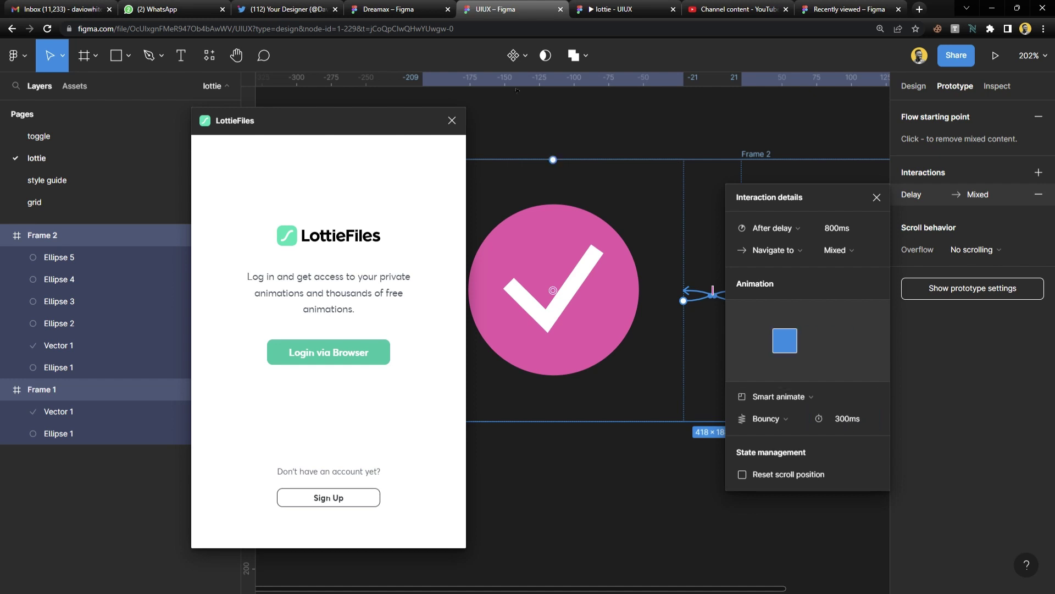
{"action": "left_click", "coordinate": [621, 10]}
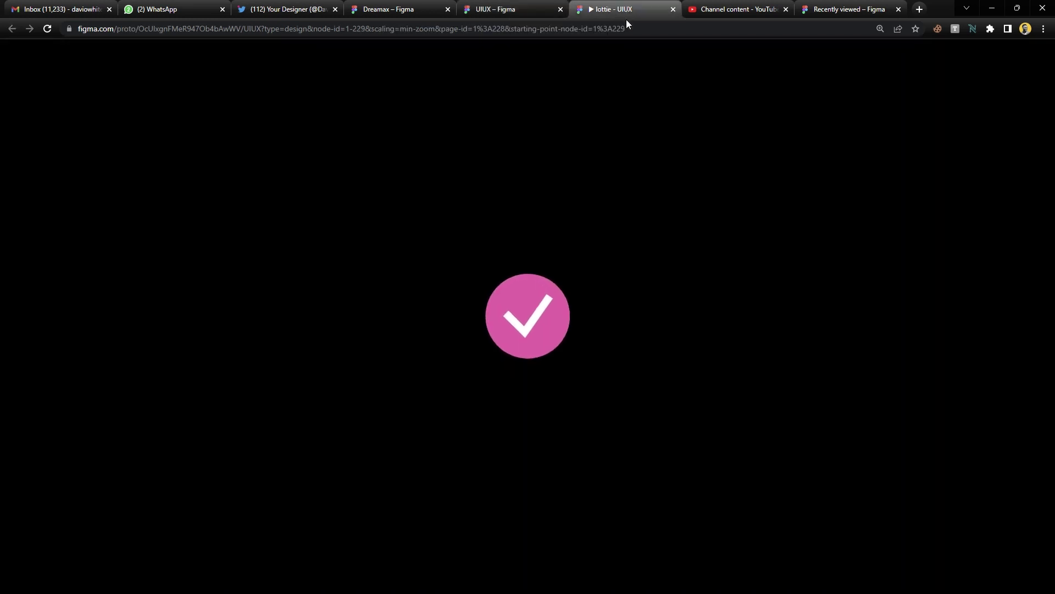
{"action": "left_click", "coordinate": [493, 9]}
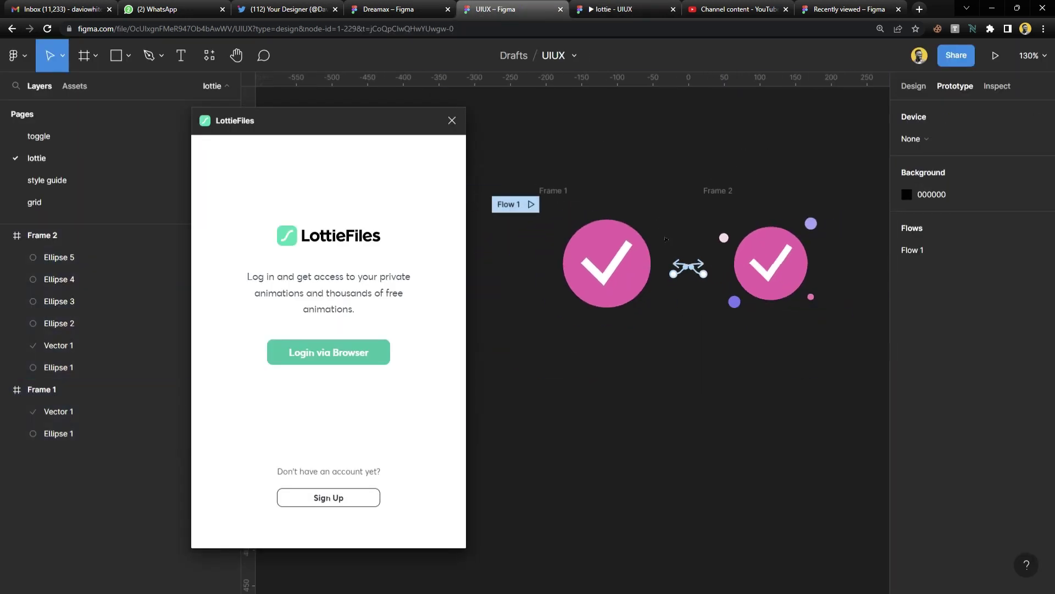
Marquee-select Frame 1 and Frame 2 in the Design tab and choose LottieFiles' Login via Browser
{"action": "scroll", "coordinate": [665, 238], "scroll_direction": "down", "scroll_amount": 3}
{"action": "scroll", "coordinate": [665, 238], "scroll_direction": "up", "scroll_amount": 5}
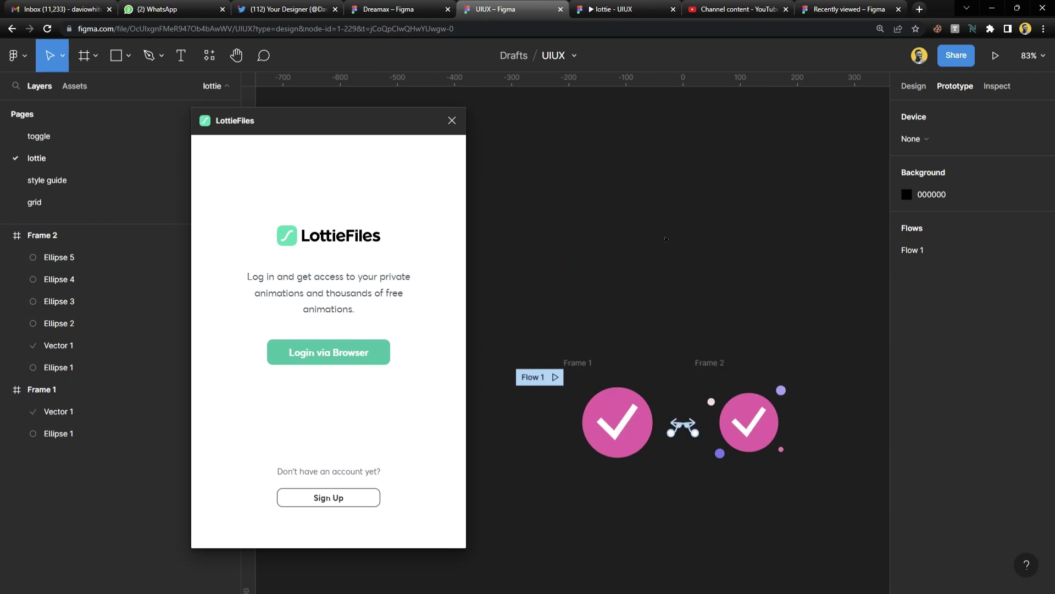
{"action": "scroll", "coordinate": [665, 238], "scroll_direction": "down", "scroll_amount": 3}
{"action": "scroll", "coordinate": [619, 336], "scroll_direction": "up", "scroll_amount": 2}
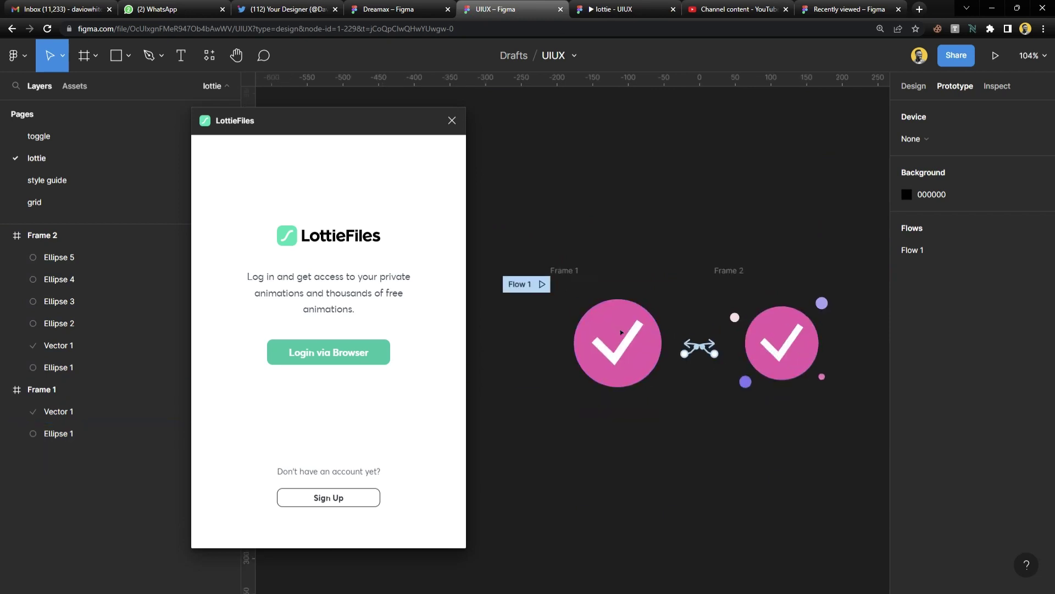
{"action": "left_click", "coordinate": [907, 89]}
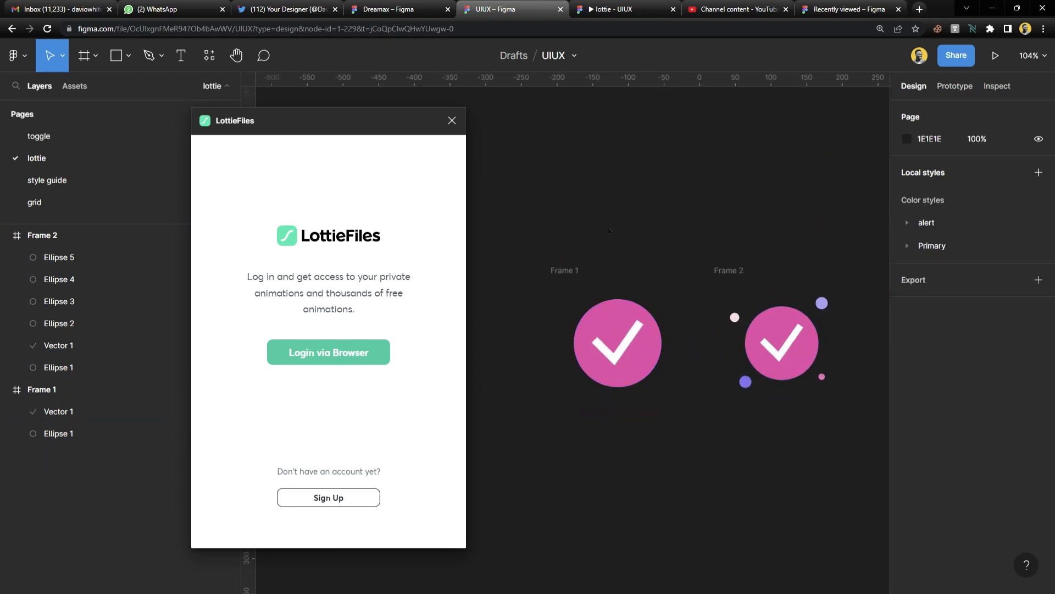
{"action": "left_click_drag", "start_coordinate": [505, 229], "coordinate": [868, 451]}
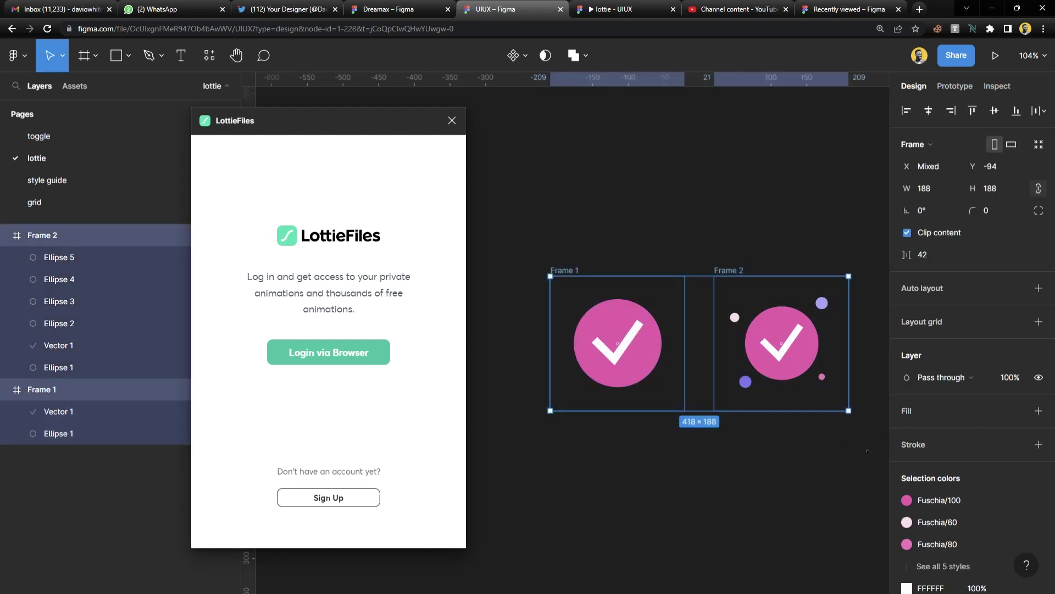
{"action": "left_click", "coordinate": [338, 356]}
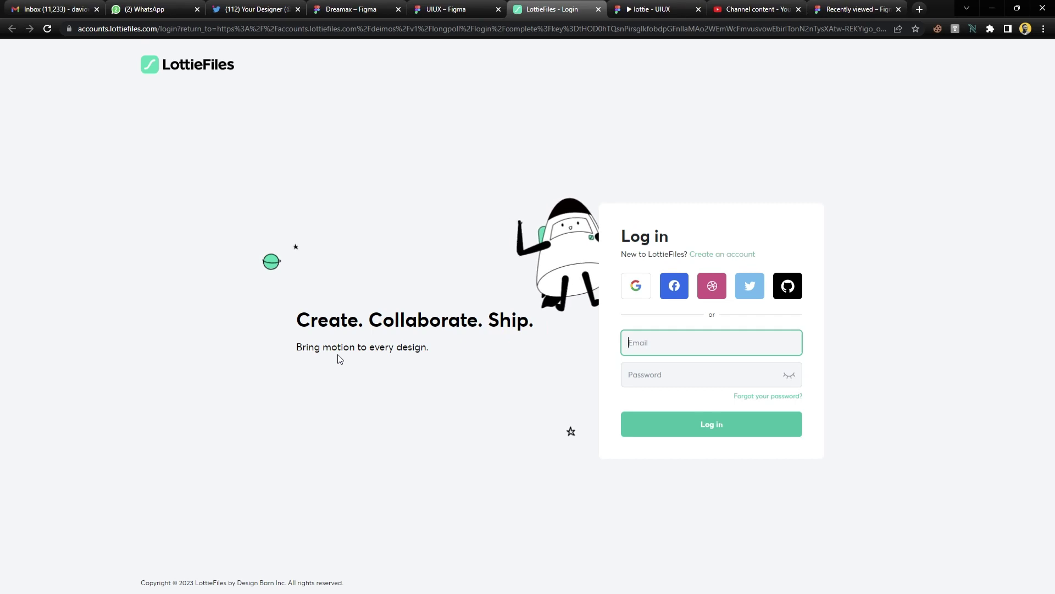
Sign in to LottieFiles with a Google account and return to the UIUX Figma tab
{"action": "left_click", "coordinate": [645, 302]}
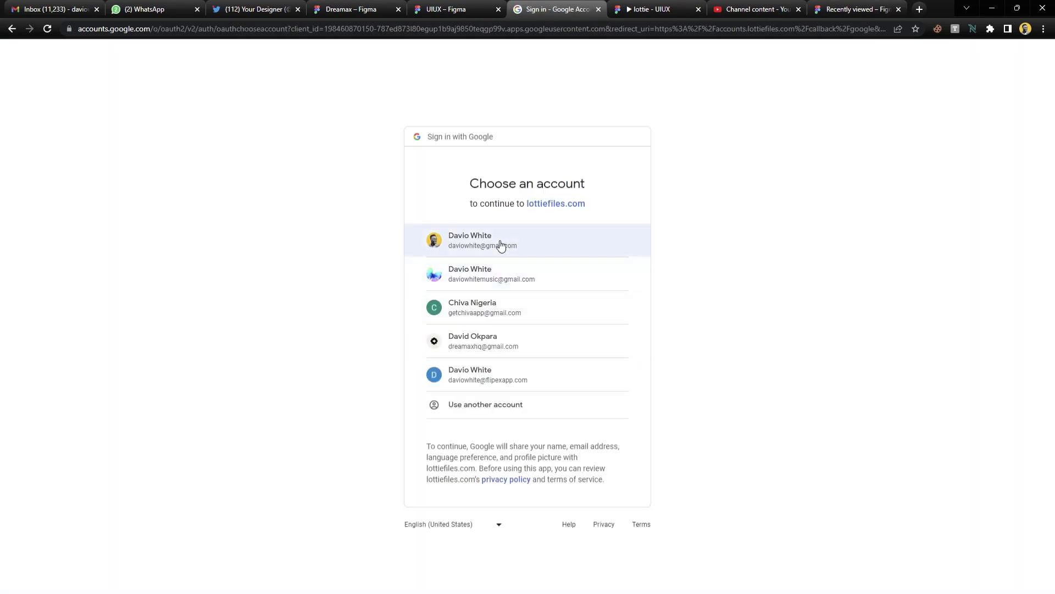
{"action": "left_click", "coordinate": [498, 243]}
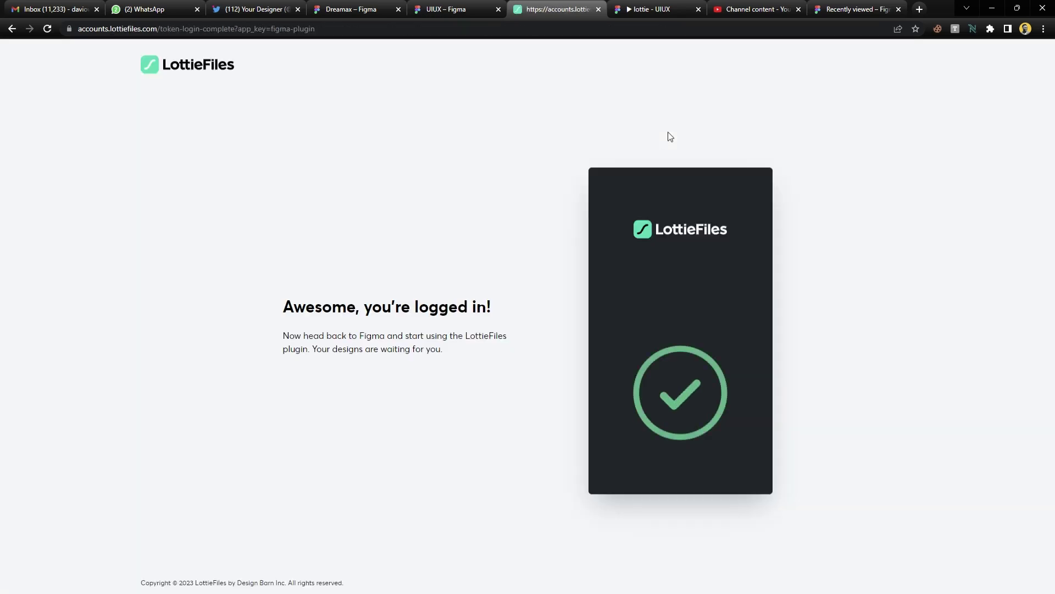
{"action": "left_click", "coordinate": [472, 5]}
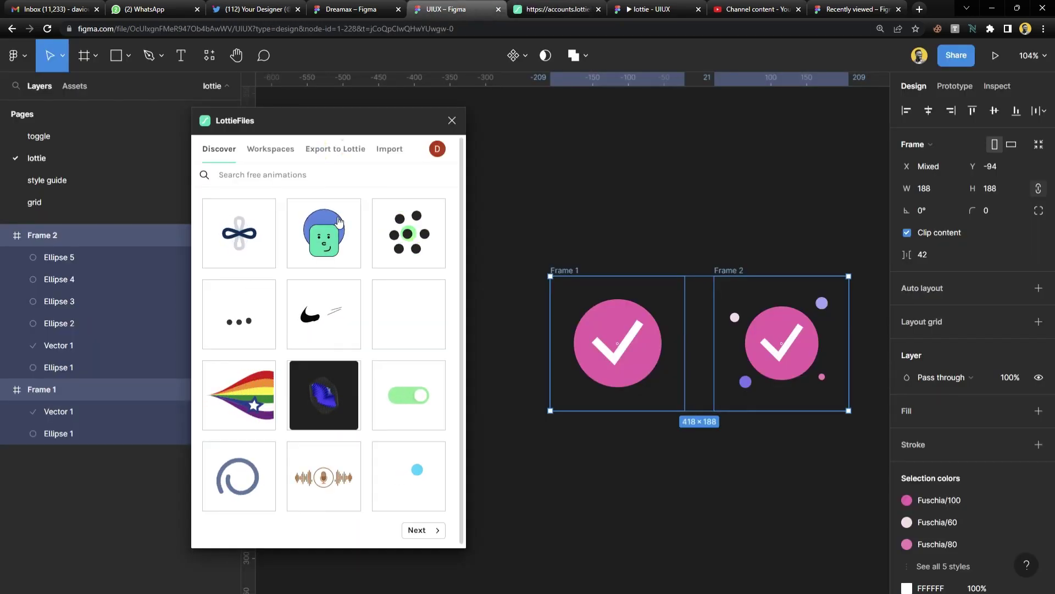
Export the selected frames via Export to Lottie and replay the 93-frame animated preview
{"action": "left_click", "coordinate": [338, 152]}
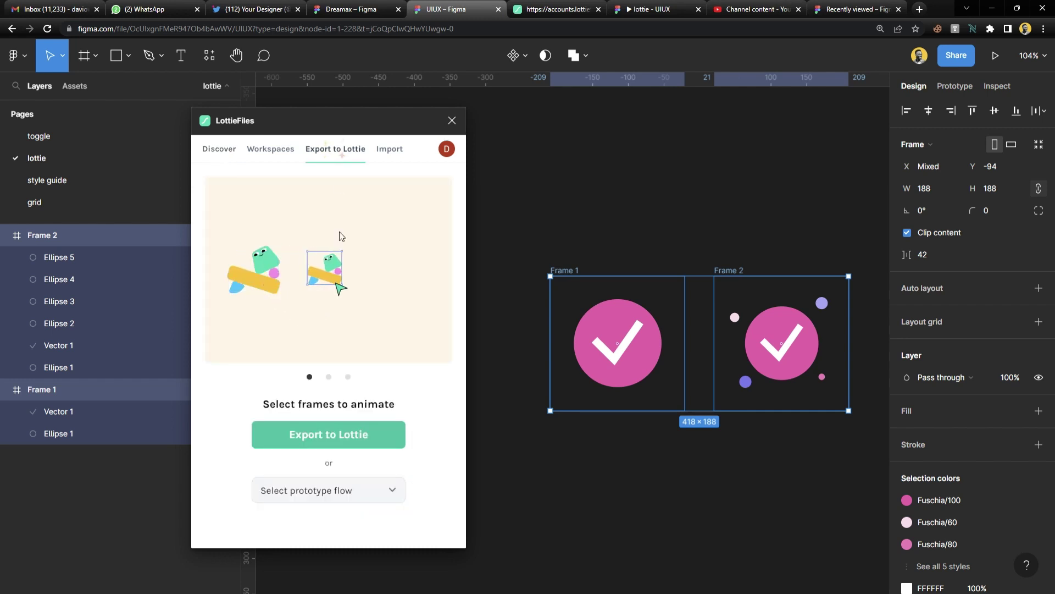
{"action": "left_click", "coordinate": [322, 440]}
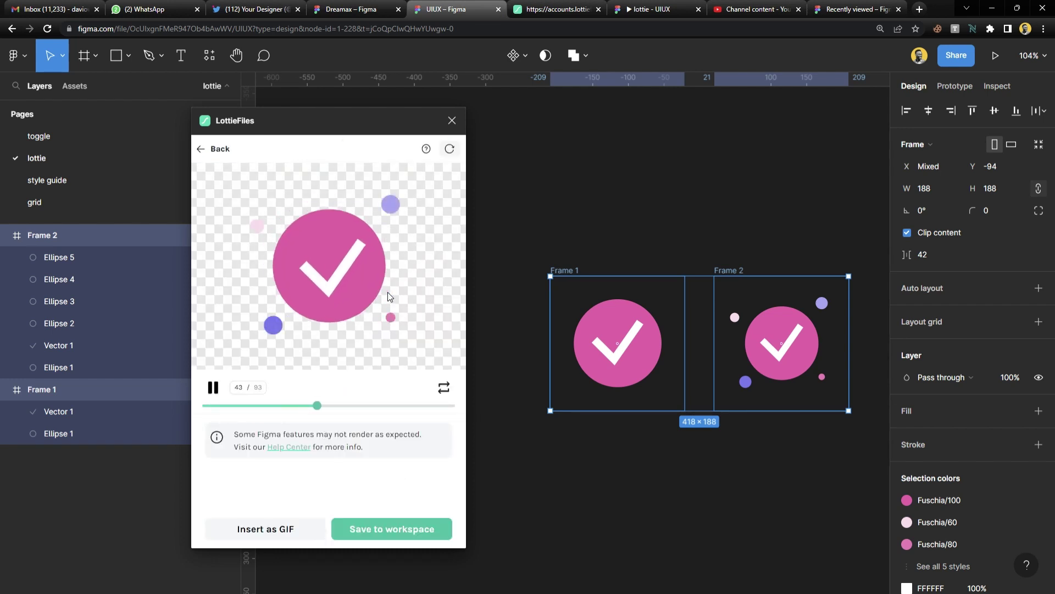
{"action": "left_click", "coordinate": [449, 149]}
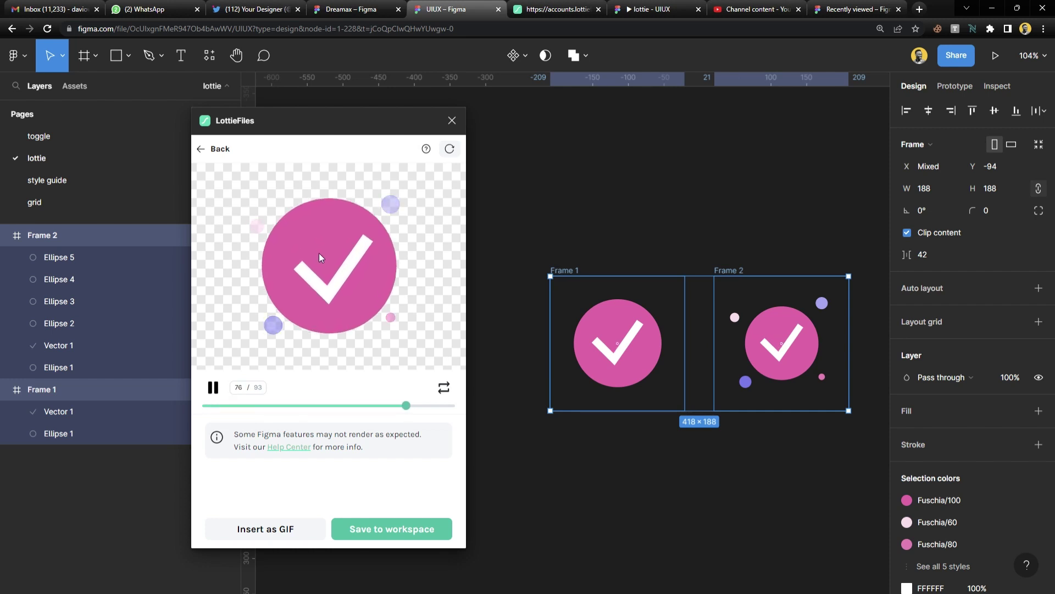
Start a Large (1200 x 1200) GIF insert, cancel the conversion, and close the LottieFiles plugin
{"action": "left_click", "coordinate": [273, 531]}
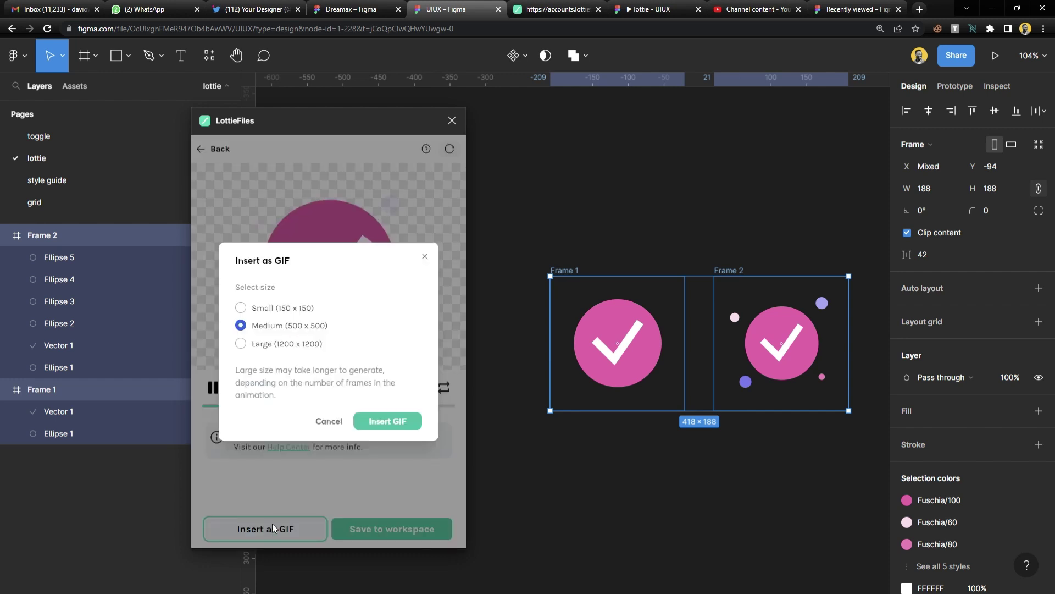
{"action": "left_click", "coordinate": [278, 346]}
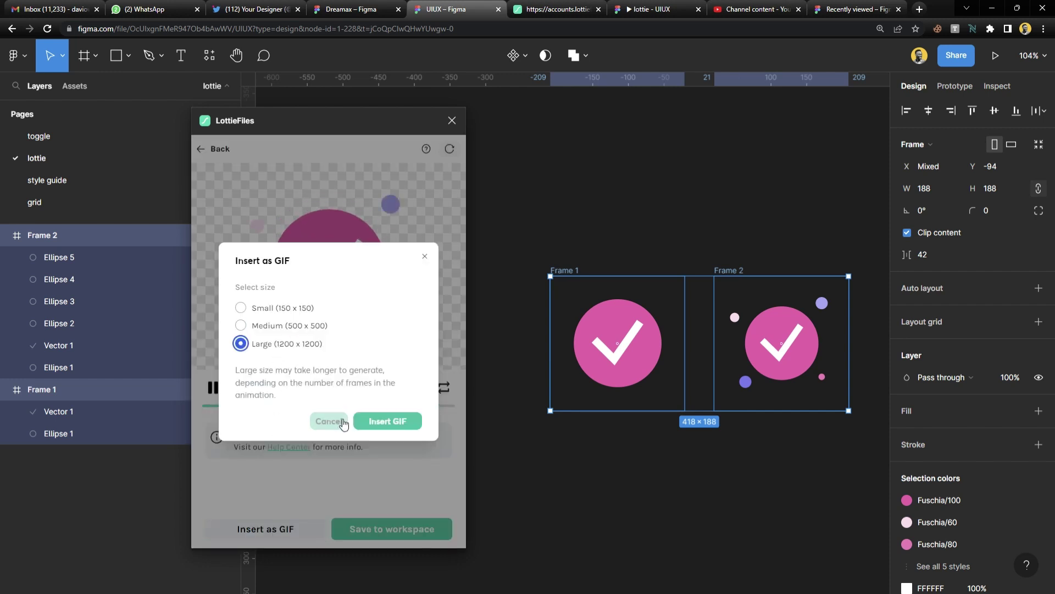
{"action": "left_click", "coordinate": [394, 422]}
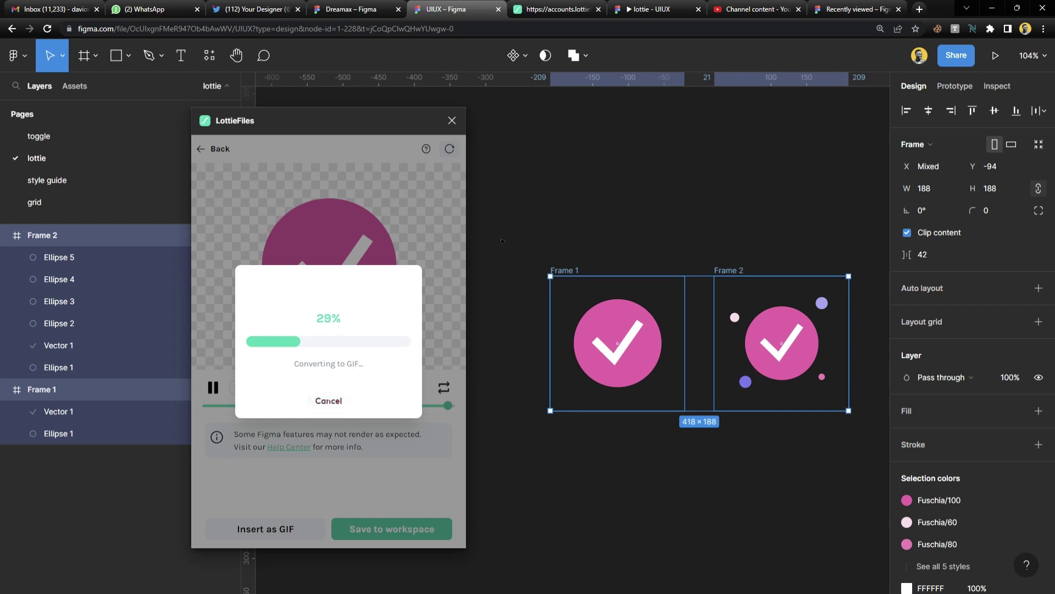
{"action": "left_click", "coordinate": [335, 406]}
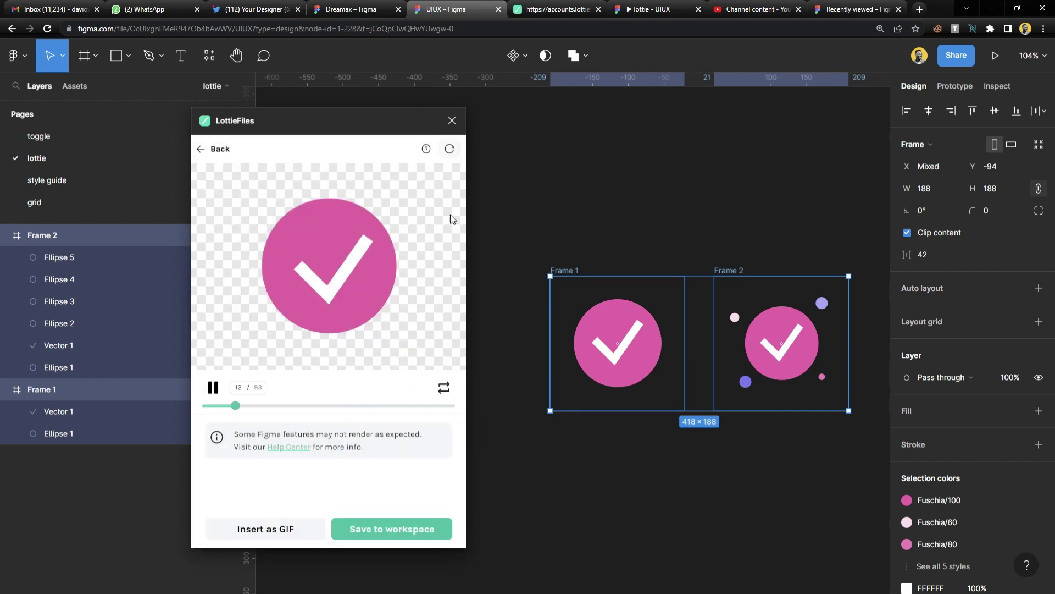
{"action": "left_click", "coordinate": [451, 121]}
{"action": "left_click", "coordinate": [570, 207]}
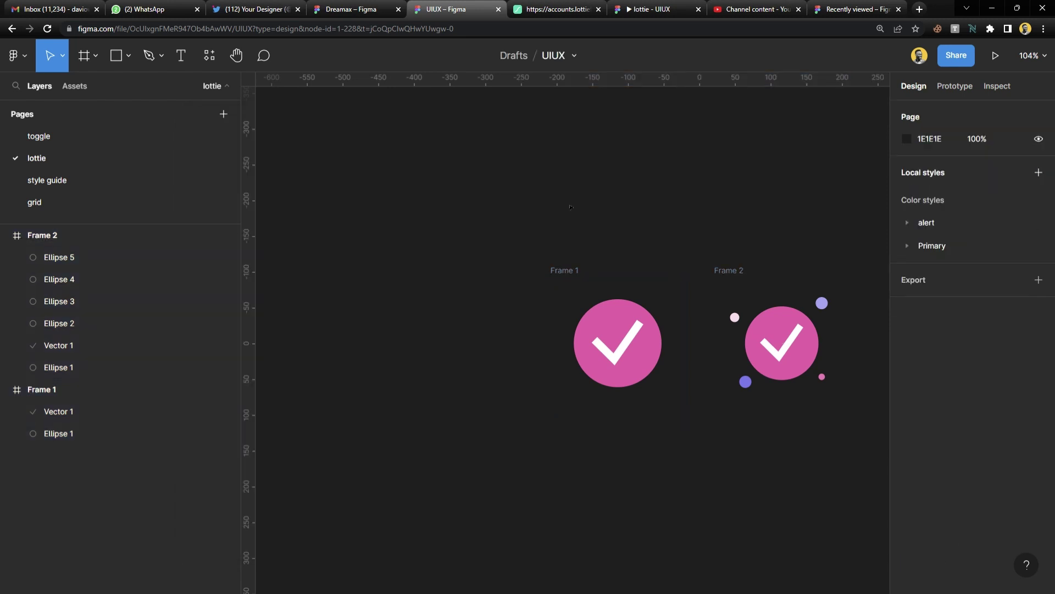
Draw a new frame to the left of the two check-icon frames
{"action": "scroll", "coordinate": [737, 189], "scroll_direction": "left", "scroll_amount": 5}
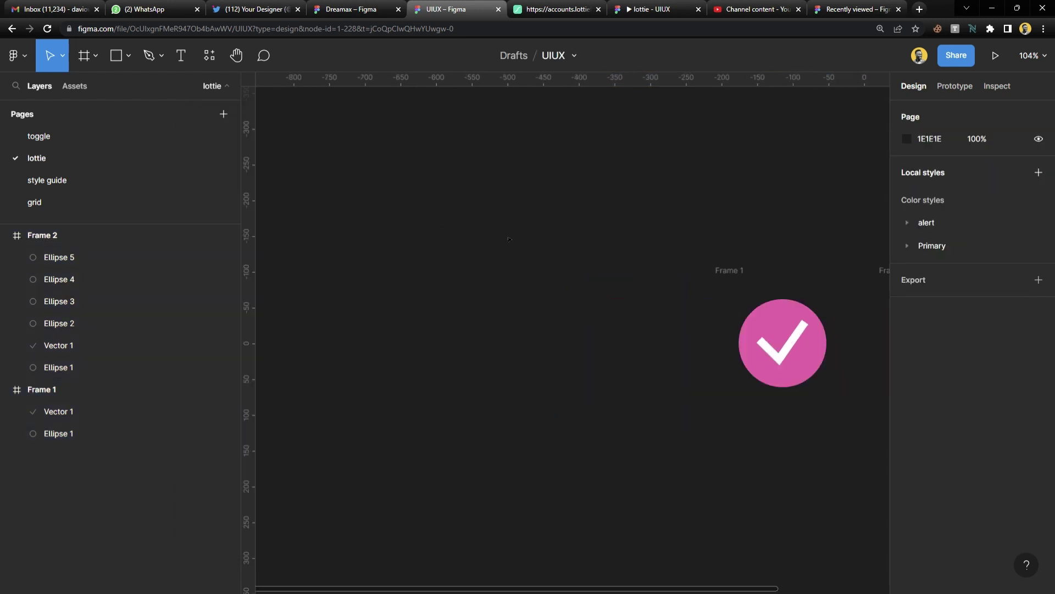
{"action": "left_click", "coordinate": [723, 283]}
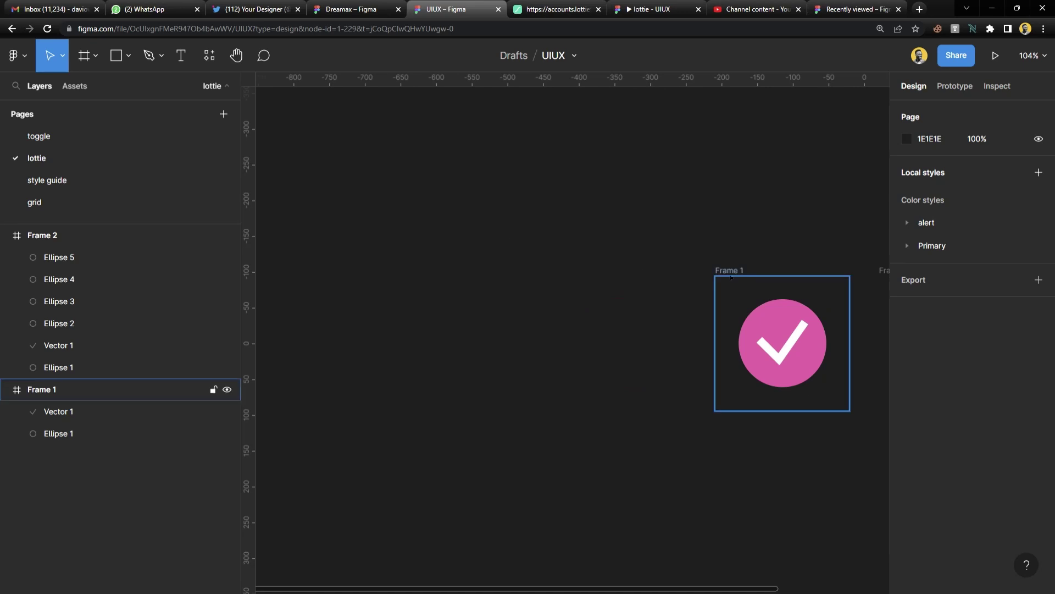
{"action": "left_click", "coordinate": [501, 243]}
{"action": "scroll", "coordinate": [579, 288], "scroll_direction": "down", "scroll_amount": 5}
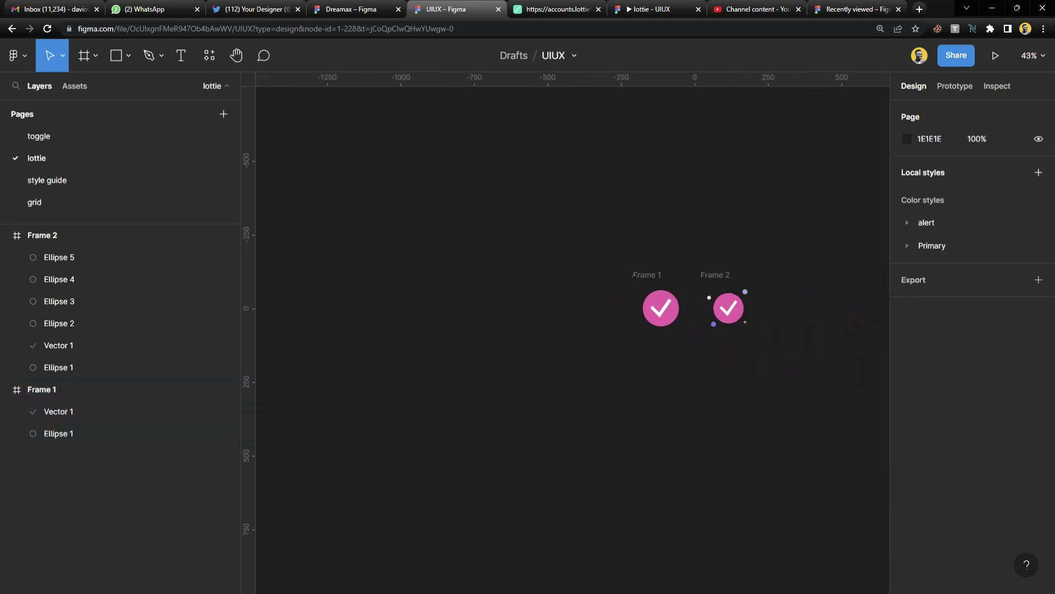
{"action": "key", "text": "f"}
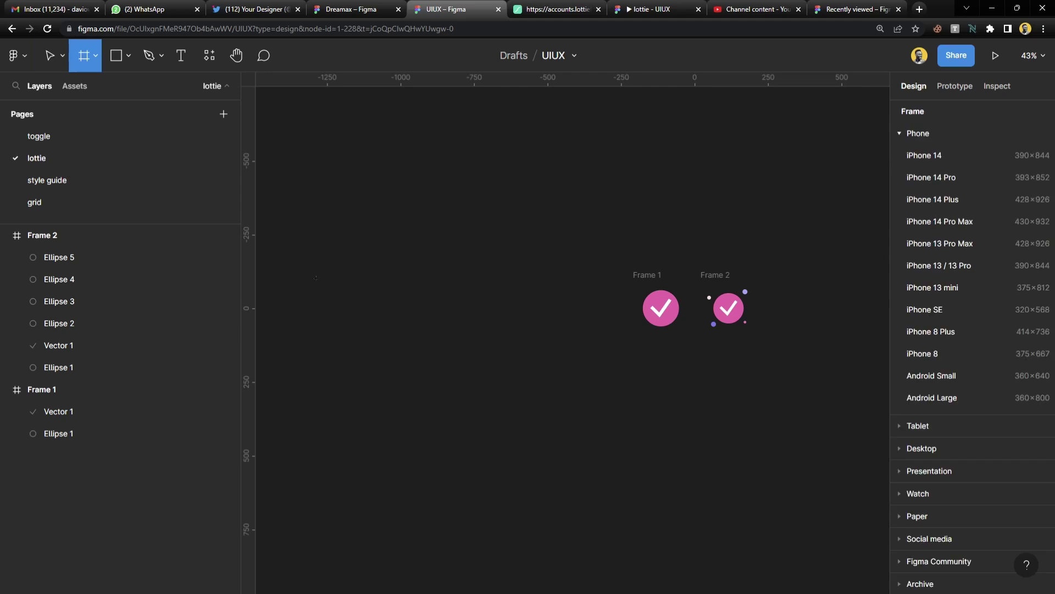
{"action": "left_click_drag", "start_coordinate": [311, 272], "coordinate": [633, 349]}
{"action": "left_click_drag", "start_coordinate": [617, 305], "coordinate": [599, 301]}
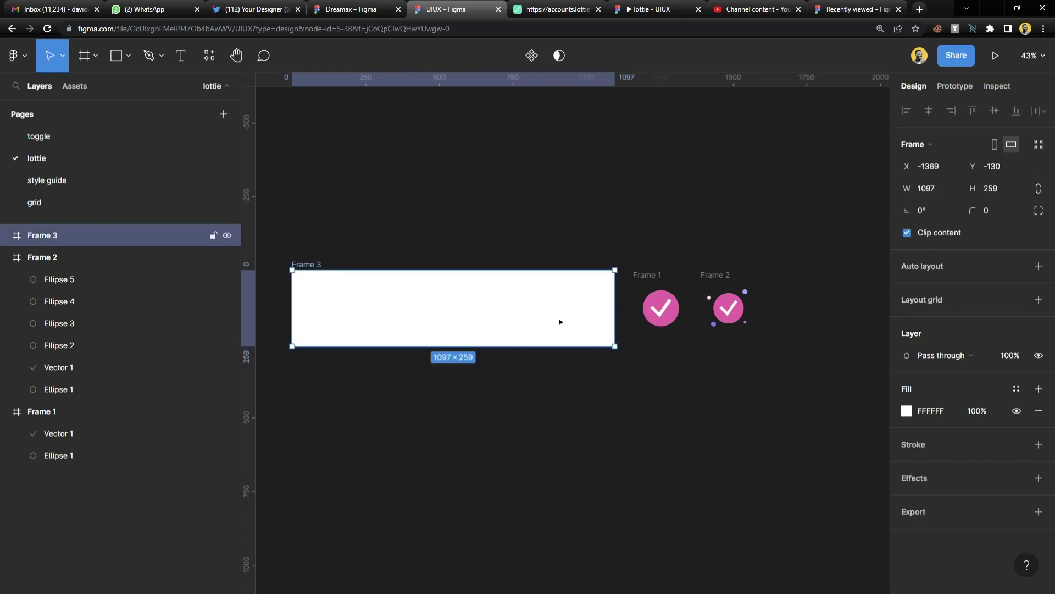
Size the new frame to 375 × 44 and line it up beside Frame 1
{"action": "left_click", "coordinate": [947, 192]}
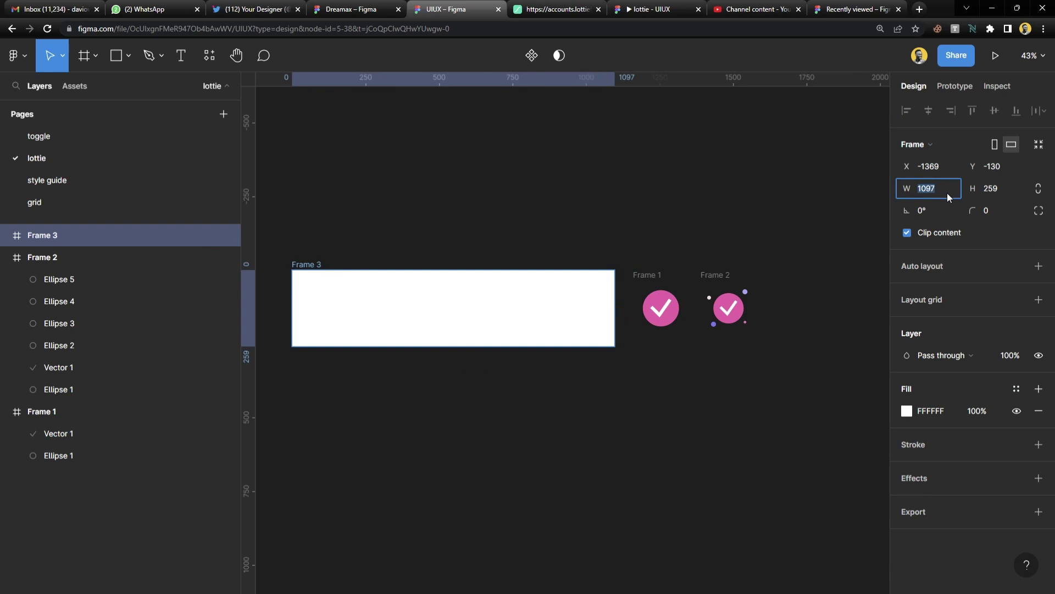
{"action": "type", "text": "372"}
{"action": "key", "text": "Return"}
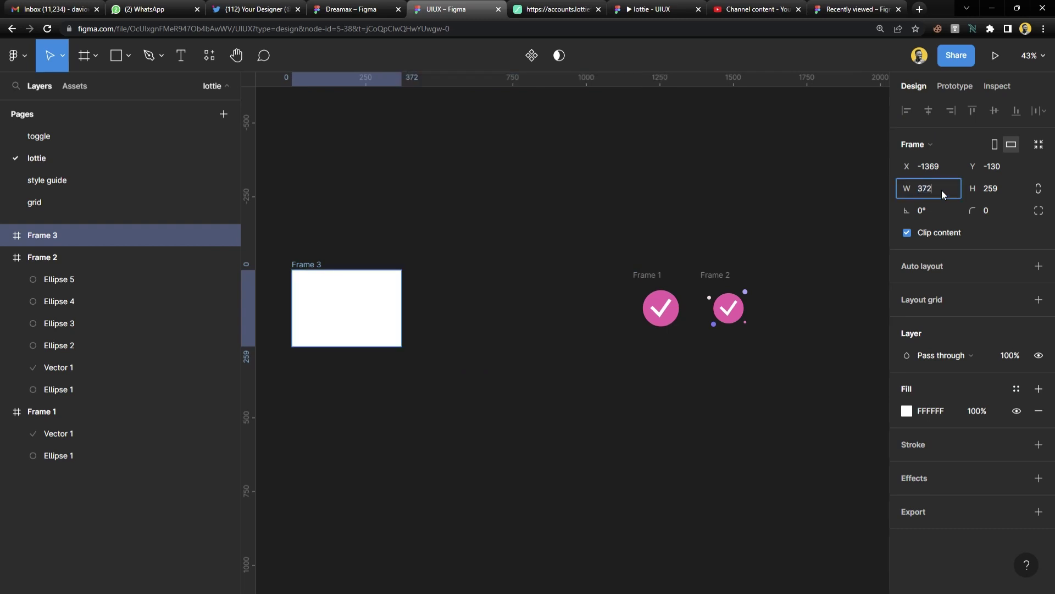
{"action": "type", "text": "375"}
{"action": "key", "text": "Return"}
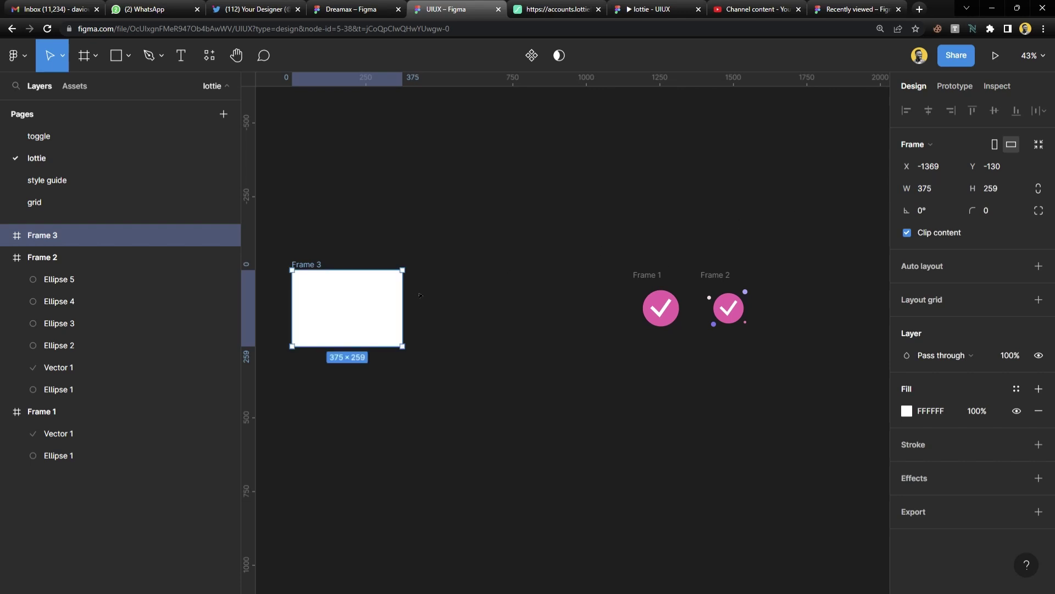
{"action": "type", "text": "44"}
{"action": "key", "text": "Return"}
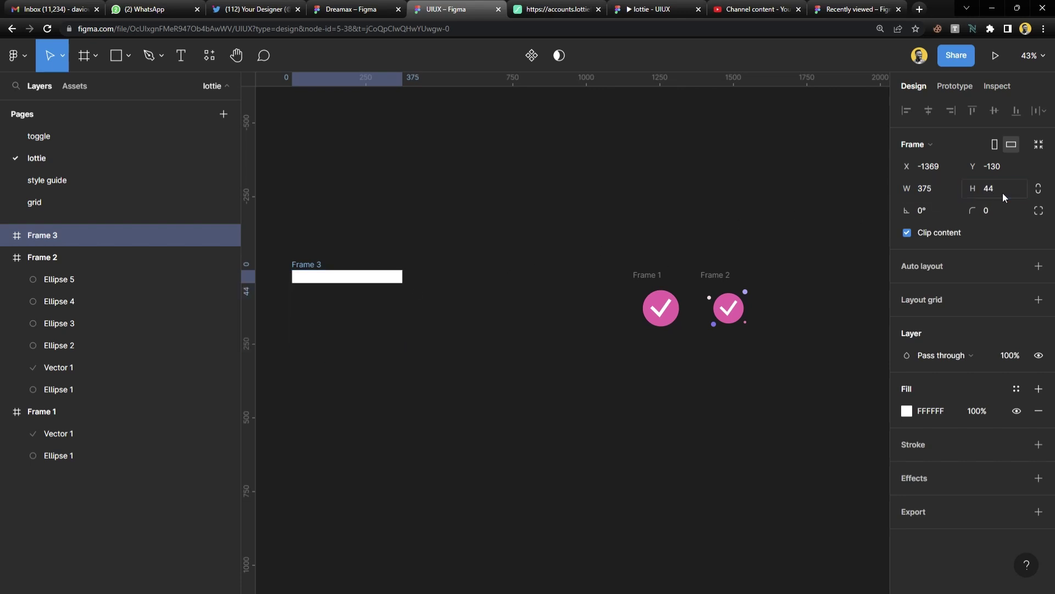
{"action": "left_click_drag", "start_coordinate": [373, 282], "coordinate": [550, 309]}
Scale Frame 1 and Frame 2 proportionally down to about 33 px with the K tool
{"action": "left_click_drag", "start_coordinate": [604, 246], "coordinate": [786, 380]}
{"action": "scroll", "coordinate": [664, 312], "scroll_direction": "up", "scroll_amount": 5}
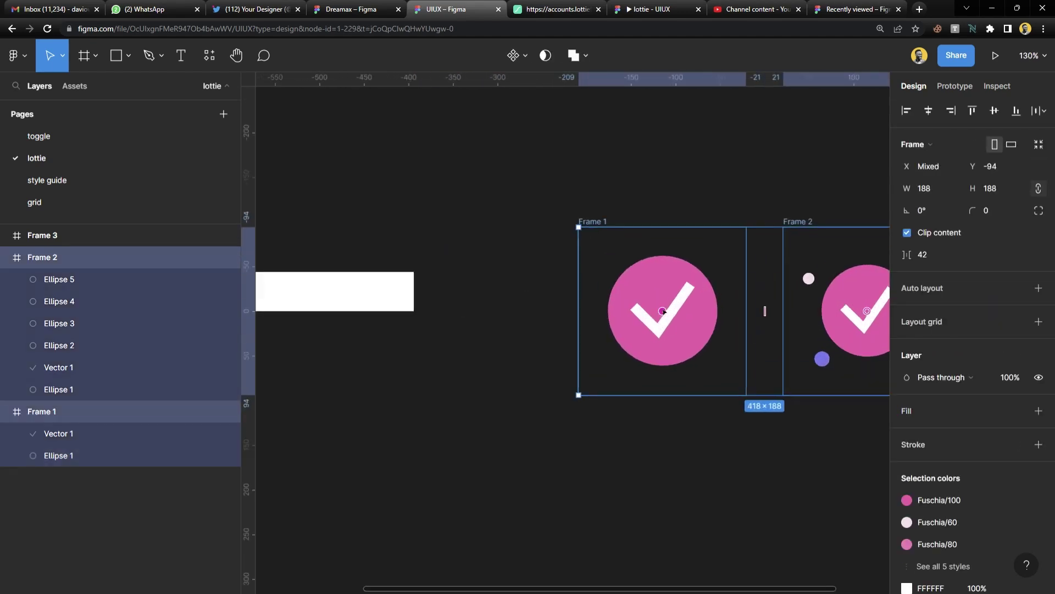
{"action": "key", "text": "k"}
{"action": "left_click_drag", "start_coordinate": [578, 395], "coordinate": [474, 297]}
{"action": "scroll", "coordinate": [474, 297], "scroll_direction": "left", "scroll_amount": 5}
{"action": "scroll", "coordinate": [505, 297], "scroll_direction": "right", "scroll_amount": 3}
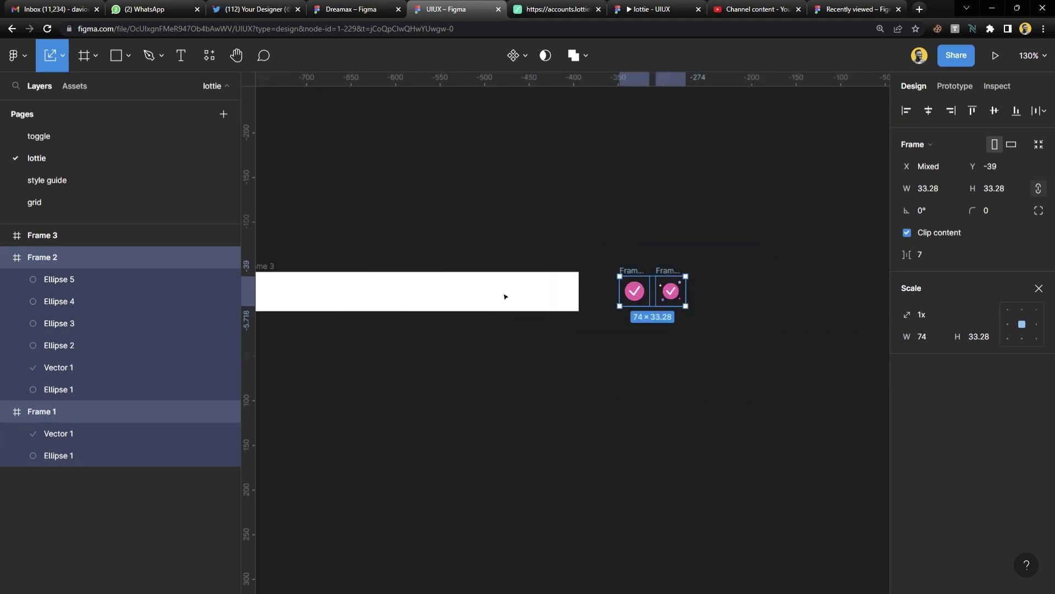
{"action": "scroll", "coordinate": [505, 297], "scroll_direction": "left", "scroll_amount": 3}
Alt-drag a copy of the check icon into Frame 3's left end and zoom to fit the row
{"action": "left_click", "coordinate": [728, 291]}
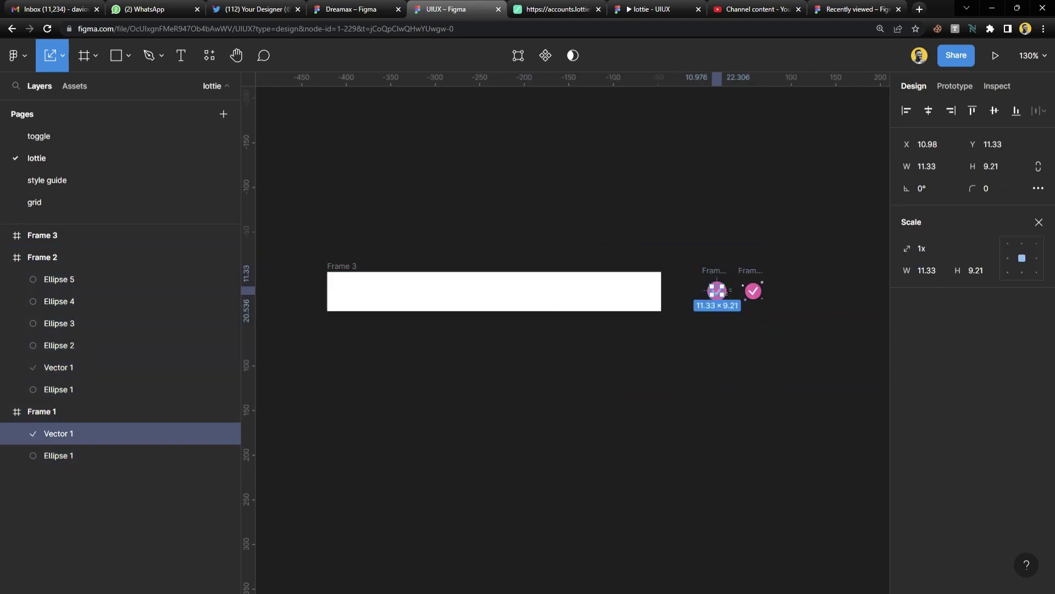
{"action": "key", "text": "v"}
{"action": "left_click", "coordinate": [688, 302]}
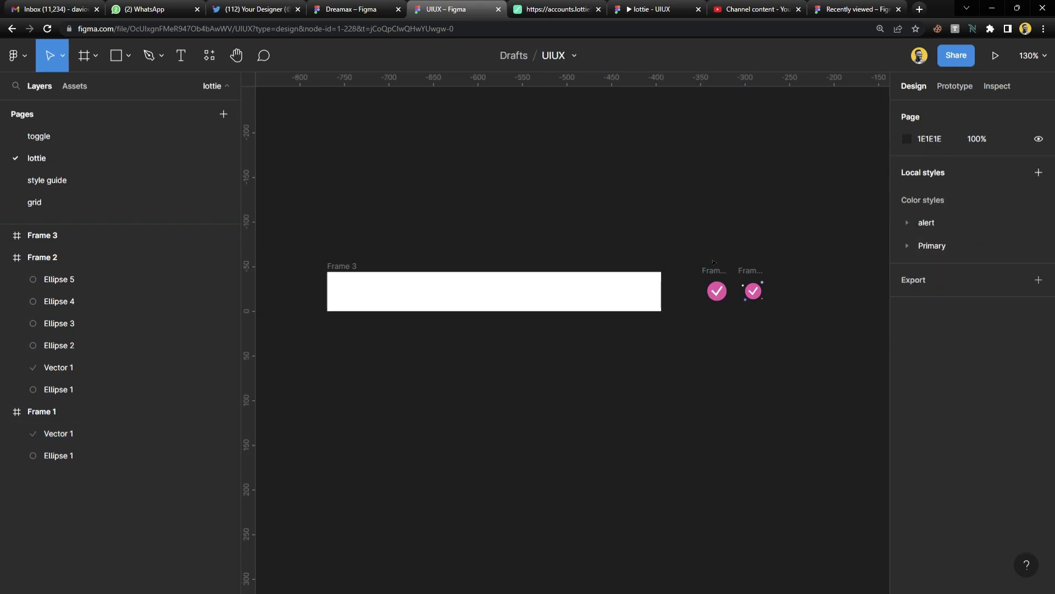
{"action": "left_click", "coordinate": [717, 292]}
{"action": "left_click_drag", "start_coordinate": [722, 299], "coordinate": [360, 297]}
{"action": "left_click", "coordinate": [360, 267]}
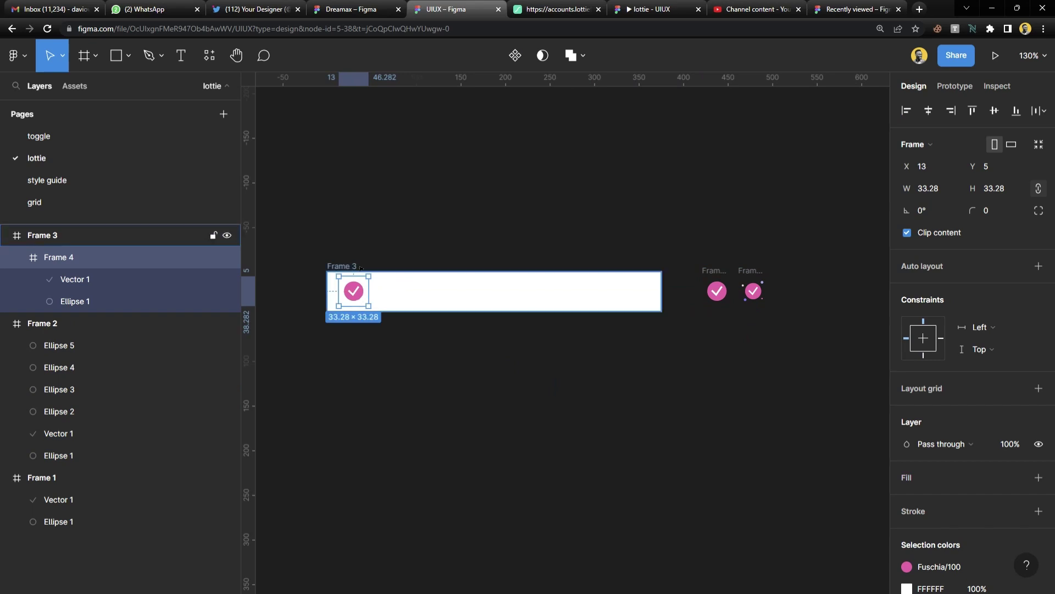
{"action": "key", "text": "shift+2"}
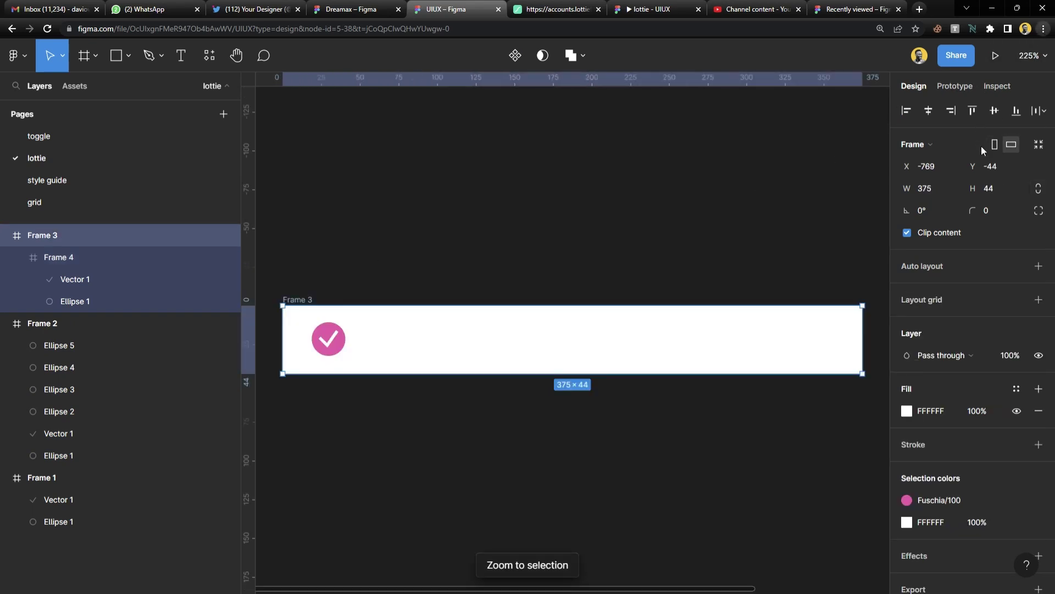
{"action": "key", "text": "ctrl+minus"}
{"action": "key", "text": "ctrl+minus"}
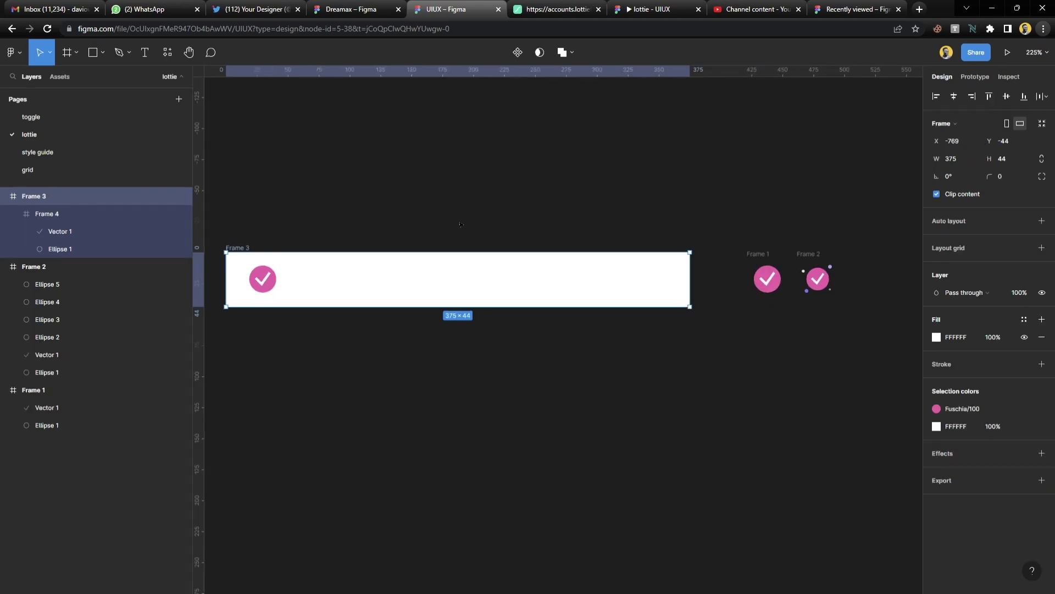
{"action": "left_click", "coordinate": [278, 259]}
{"action": "scroll", "coordinate": [279, 259], "scroll_direction": "up", "scroll_amount": 3}
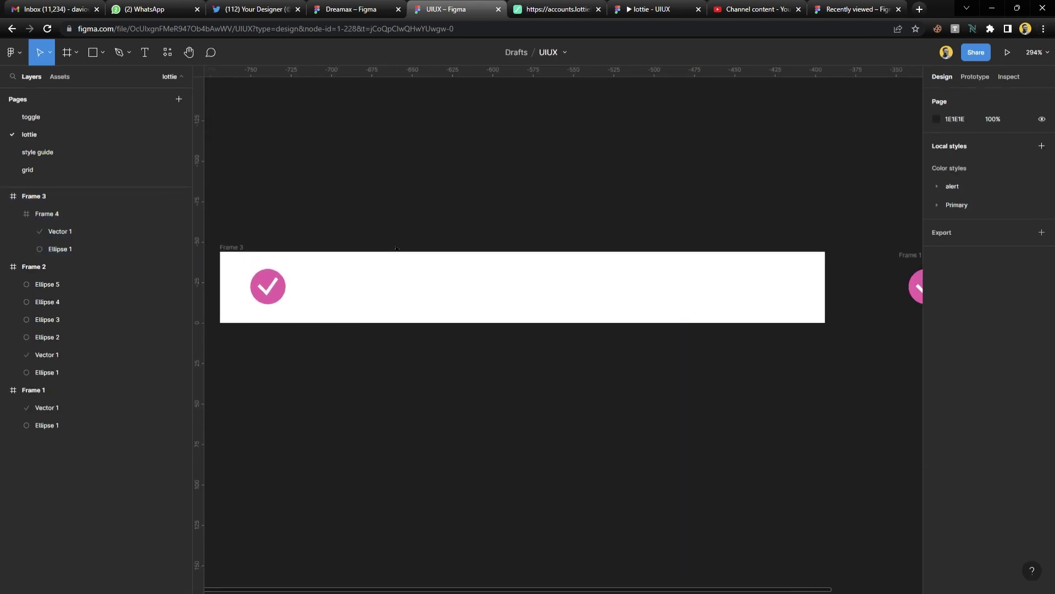
Add a 'Type something' text layer inside the white row of Frame 3
{"action": "scroll", "coordinate": [397, 249], "scroll_direction": "left", "scroll_amount": 2}
{"action": "key", "text": "t"}
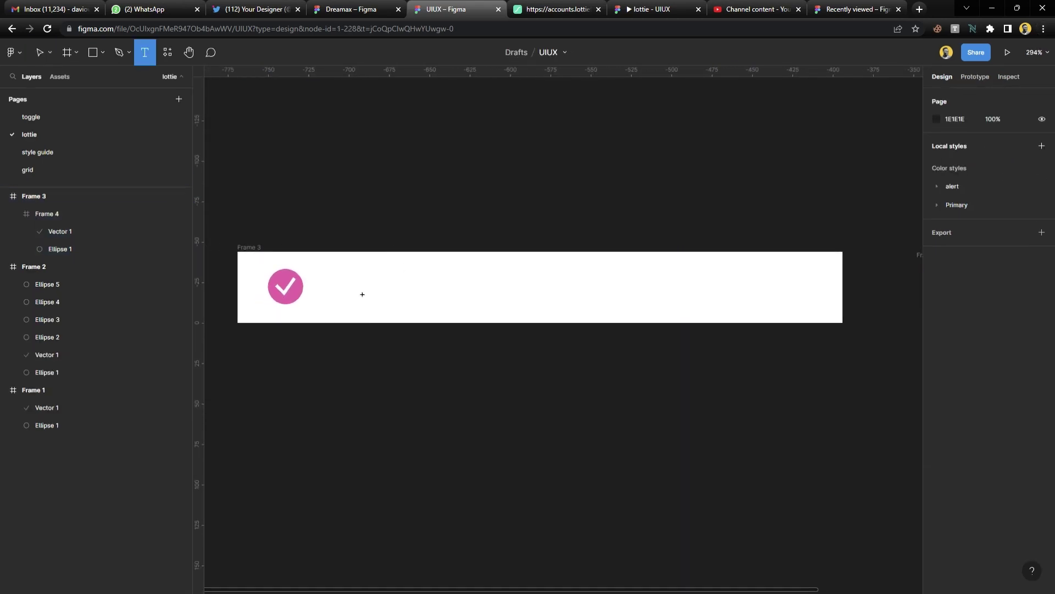
{"action": "left_click", "coordinate": [359, 293]}
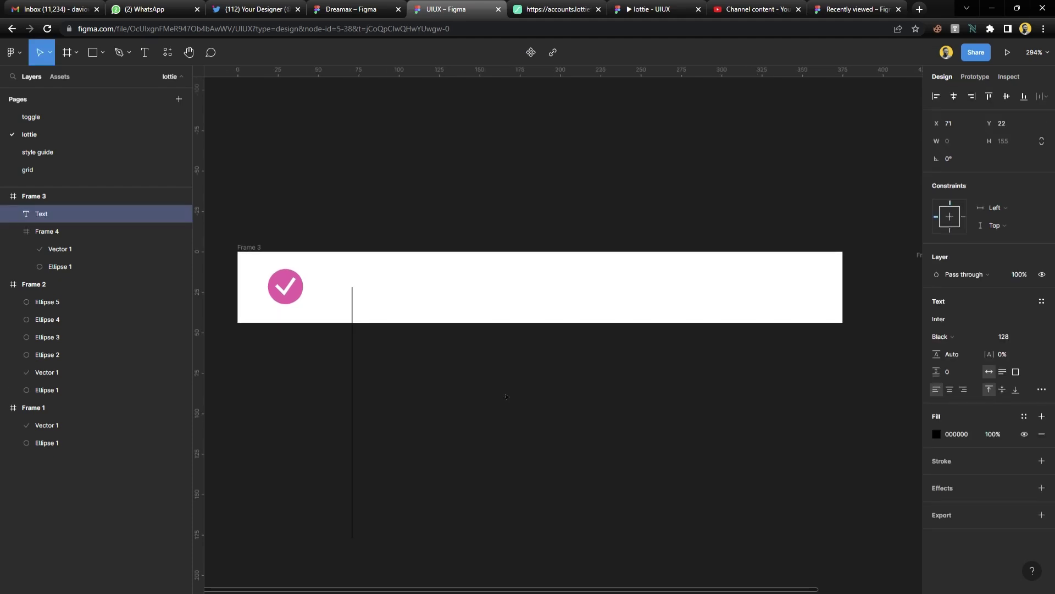
{"action": "type", "text": "Type"}
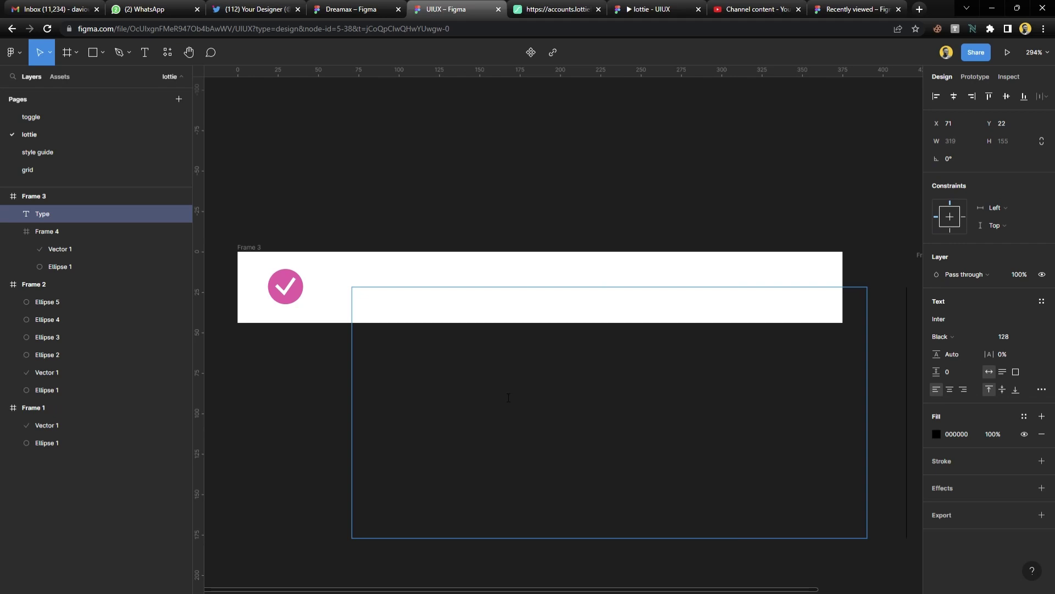
{"action": "type", "text": " something"}
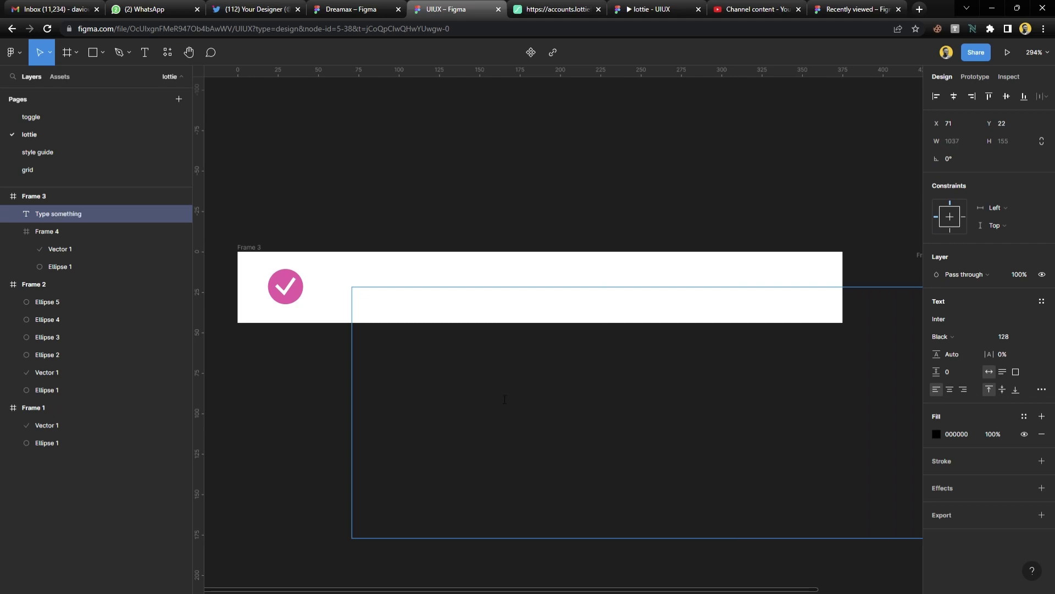
{"action": "key", "text": "Escape"}
Set the text to size 20 and move it into the row beside the check icon
{"action": "left_click", "coordinate": [1029, 336]}
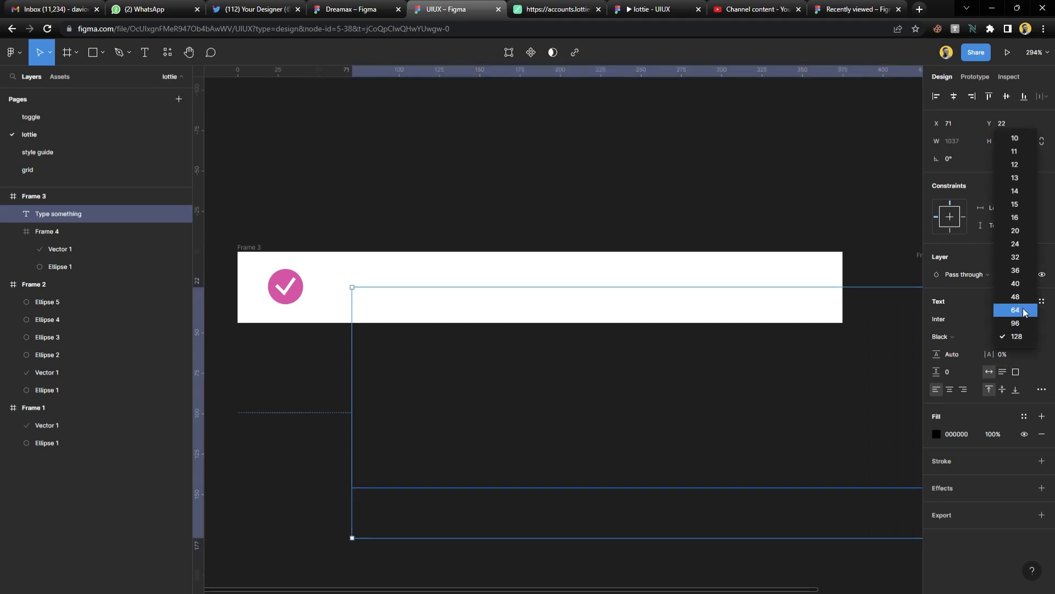
{"action": "left_click", "coordinate": [1017, 231]}
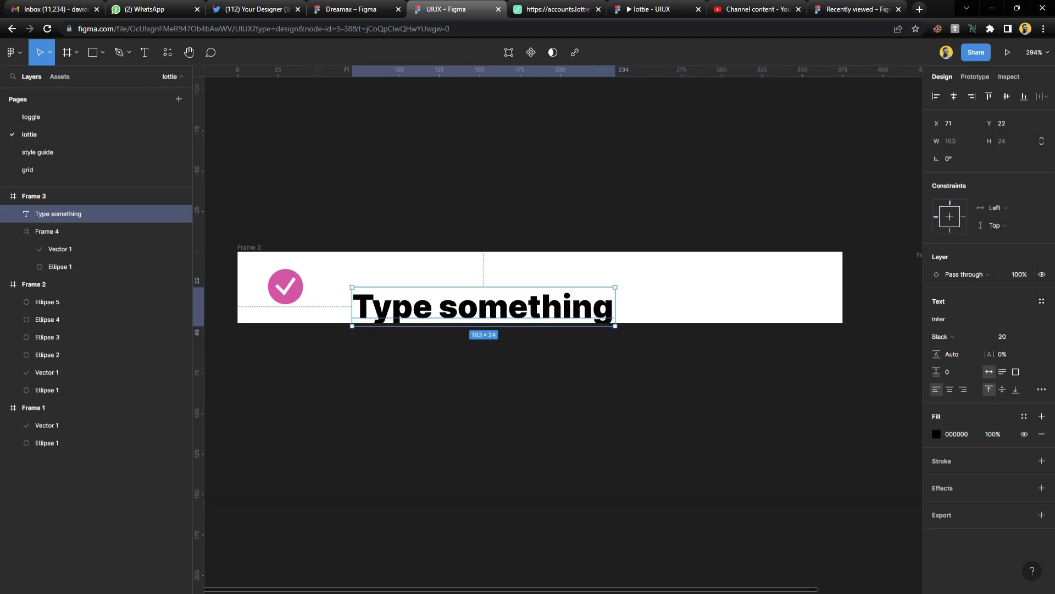
{"action": "left_click_drag", "start_coordinate": [503, 318], "coordinate": [472, 297]}
{"action": "left_click", "coordinate": [597, 361]}
{"action": "scroll", "coordinate": [597, 350], "scroll_direction": "left", "scroll_amount": 2}
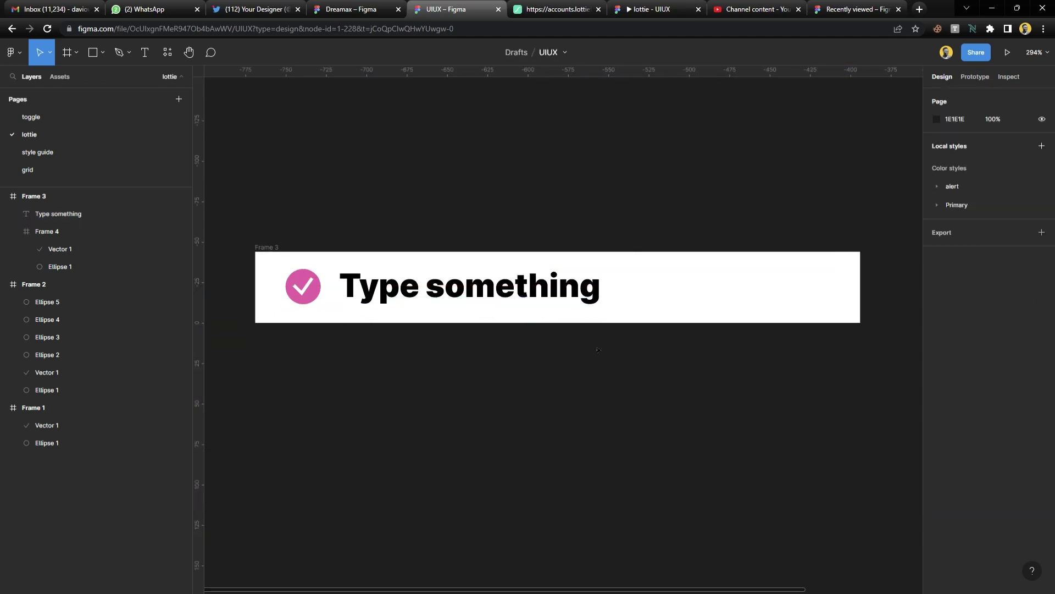
Move the check icon to the row's right end (X 328) and vertically centre the text
{"action": "left_click", "coordinate": [329, 293]}
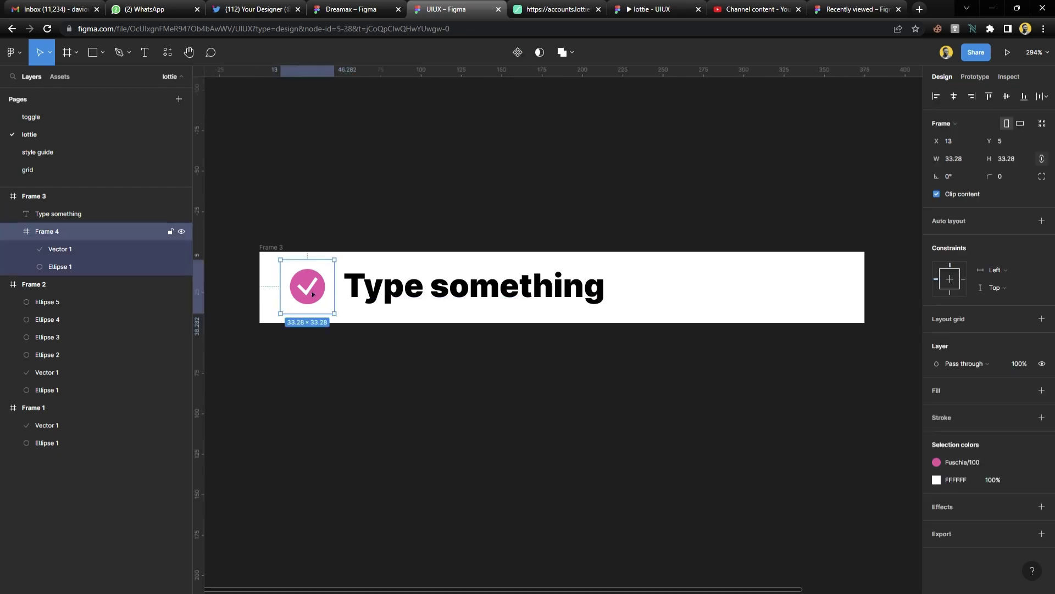
{"action": "left_click_drag", "start_coordinate": [312, 294], "coordinate": [822, 295]}
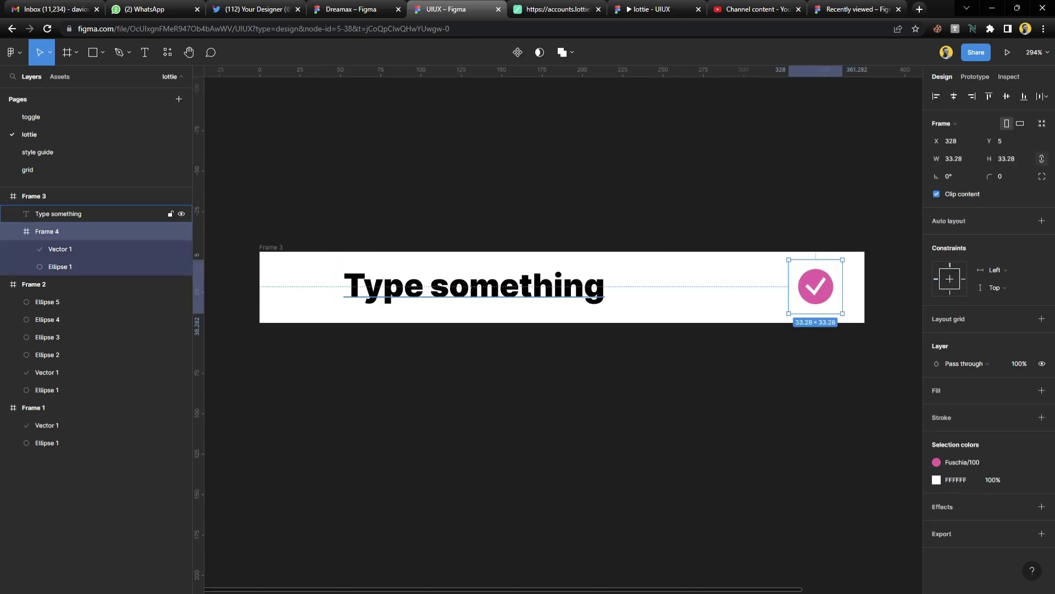
{"action": "left_click", "coordinate": [58, 214]}
{"action": "scroll", "coordinate": [563, 329], "scroll_direction": "left", "scroll_amount": 1}
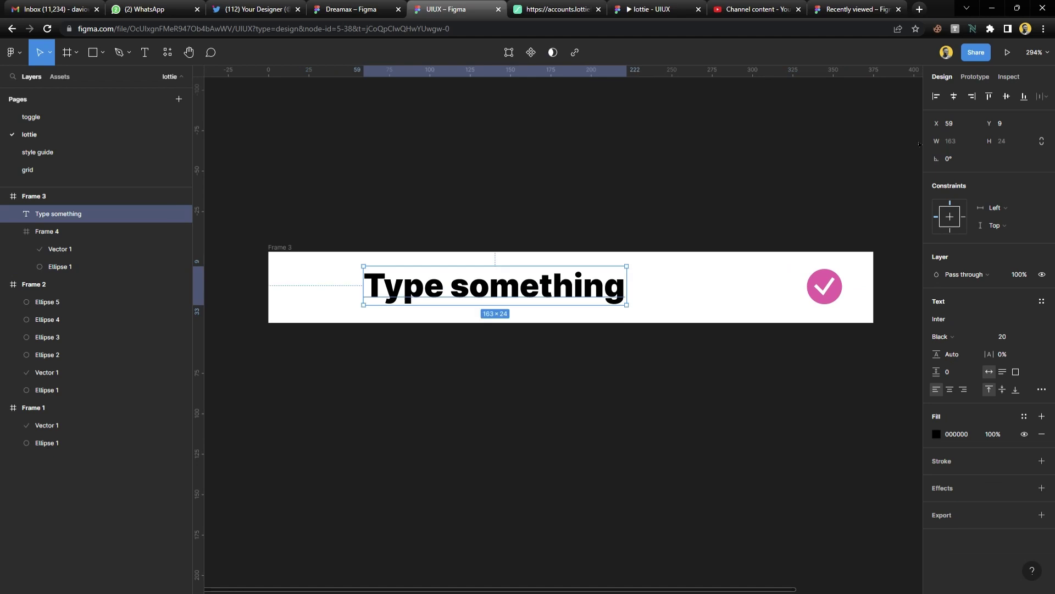
{"action": "left_click", "coordinate": [1007, 96]}
{"action": "scroll", "coordinate": [345, 285], "scroll_direction": "left", "scroll_amount": 3}
{"action": "scroll", "coordinate": [345, 285], "scroll_direction": "up", "scroll_amount": 3}
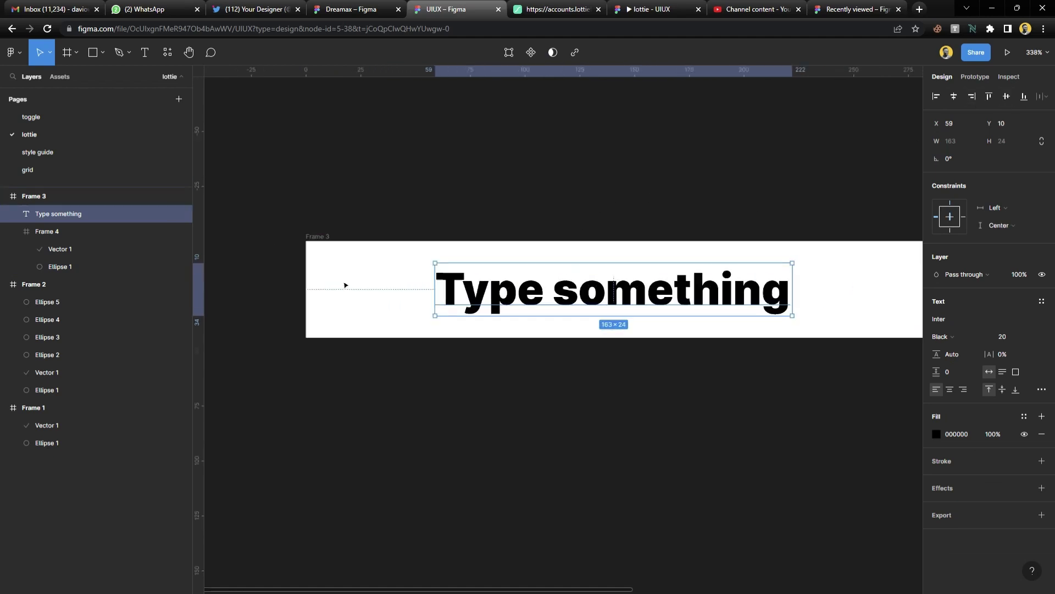
{"action": "scroll", "coordinate": [345, 285], "scroll_direction": "up", "scroll_amount": 3}
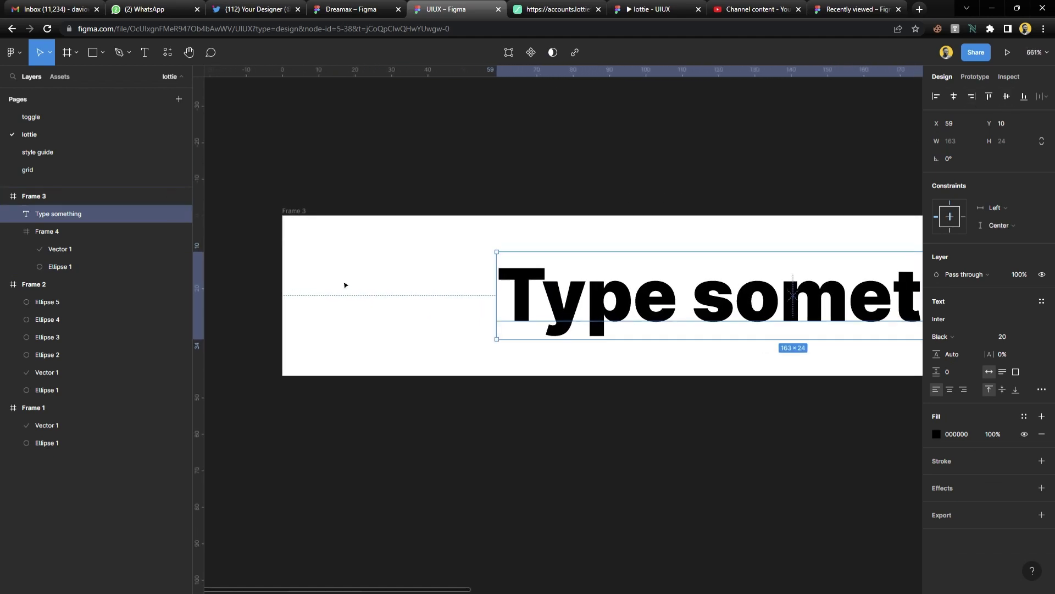
Draw a grey 44×44 circle at the left end of the row
{"action": "key", "text": "o"}
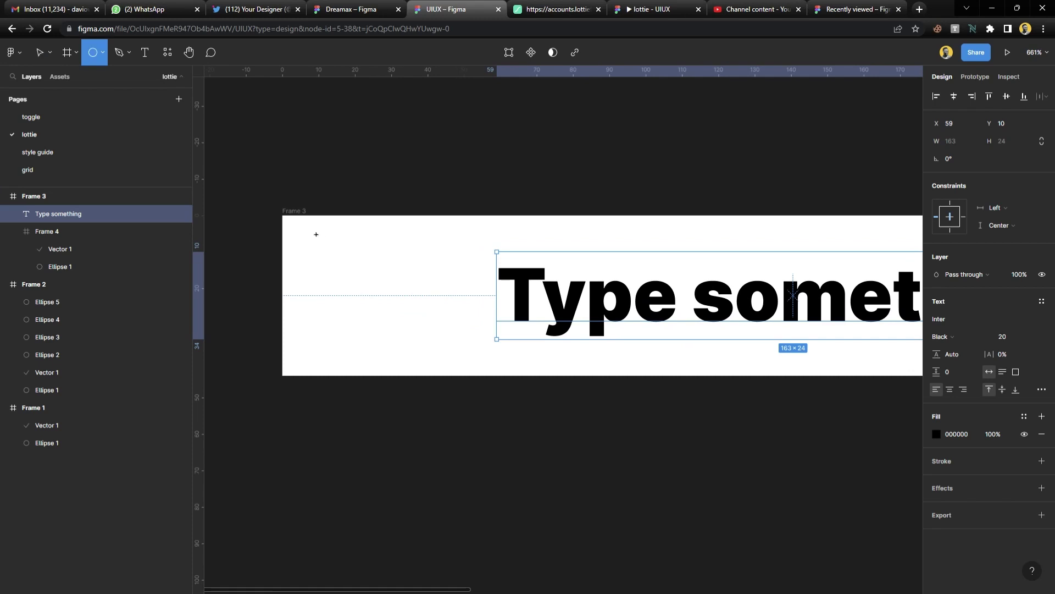
{"action": "mouse_move", "coordinate": [316, 234]}
{"action": "left_mouse_down"}
{"action": "mouse_move", "coordinate": [460, 379]}
{"action": "mouse_move", "coordinate": [399, 383]}
{"action": "left_mouse_up"}
{"action": "left_click_drag", "start_coordinate": [394, 231], "coordinate": [396, 221]}
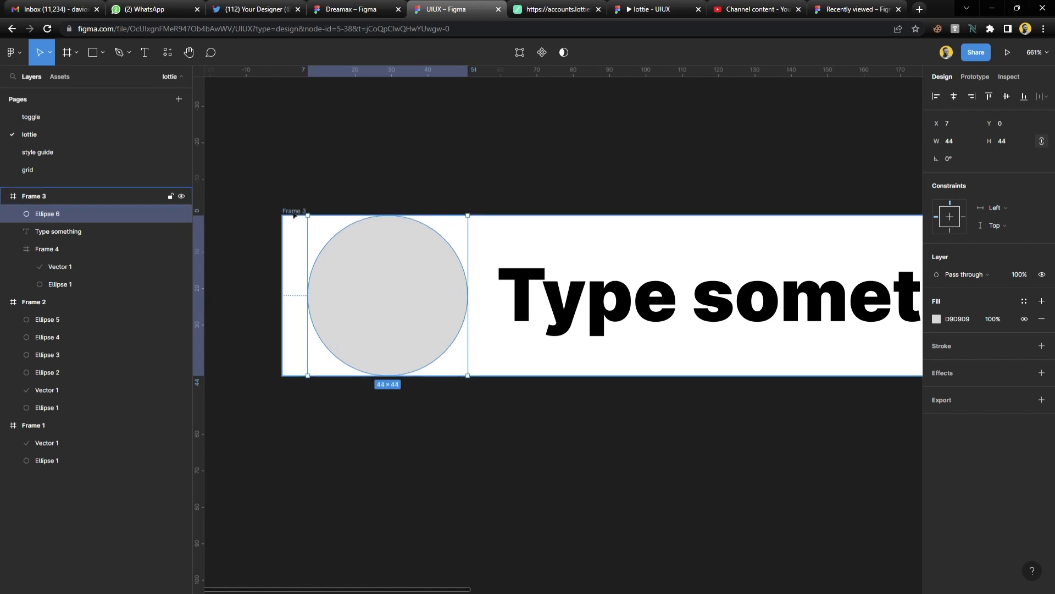
Make Frame 3 60 px tall and vertically centre the circle within it
{"action": "left_click", "coordinate": [480, 300]}
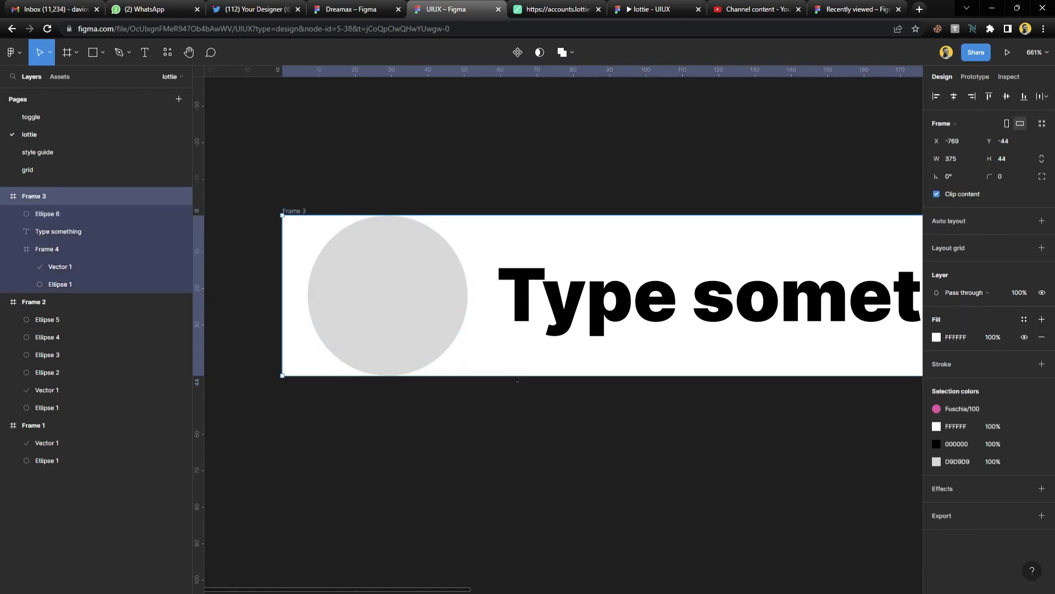
{"action": "left_click_drag", "start_coordinate": [520, 376], "coordinate": [524, 409]}
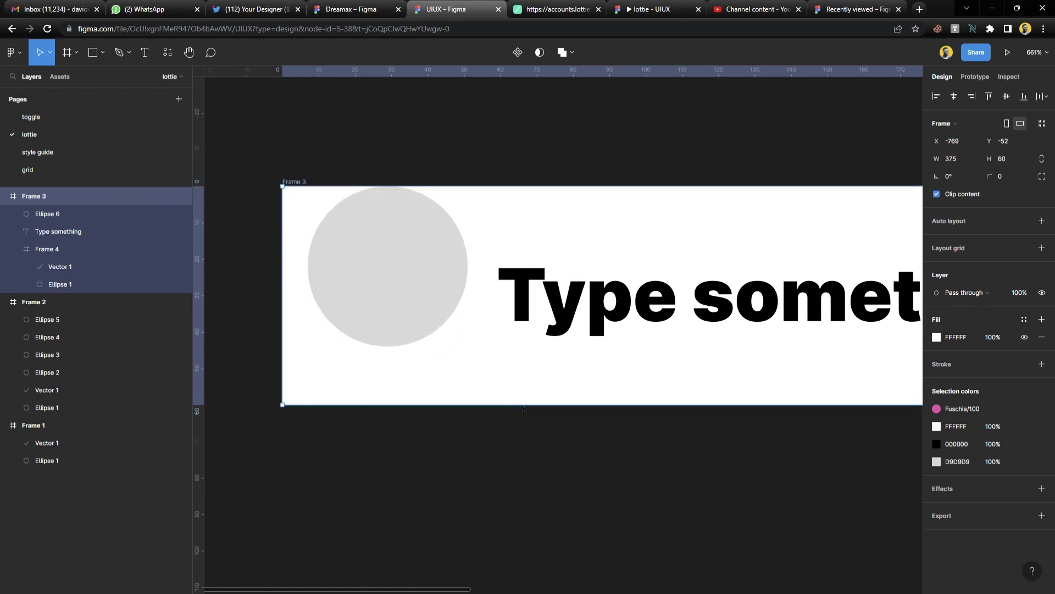
{"action": "left_click", "coordinate": [438, 293]}
{"action": "left_click", "coordinate": [1007, 96]}
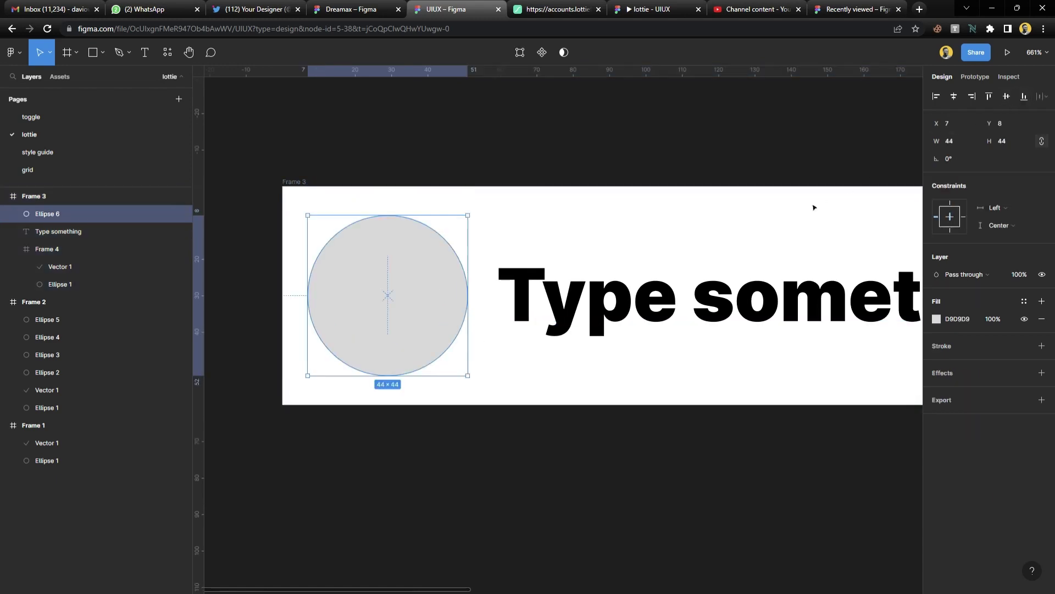
Open the plugins list, clear its search, and close the panel
{"action": "left_click", "coordinate": [167, 55]}
{"action": "left_click", "coordinate": [311, 108]}
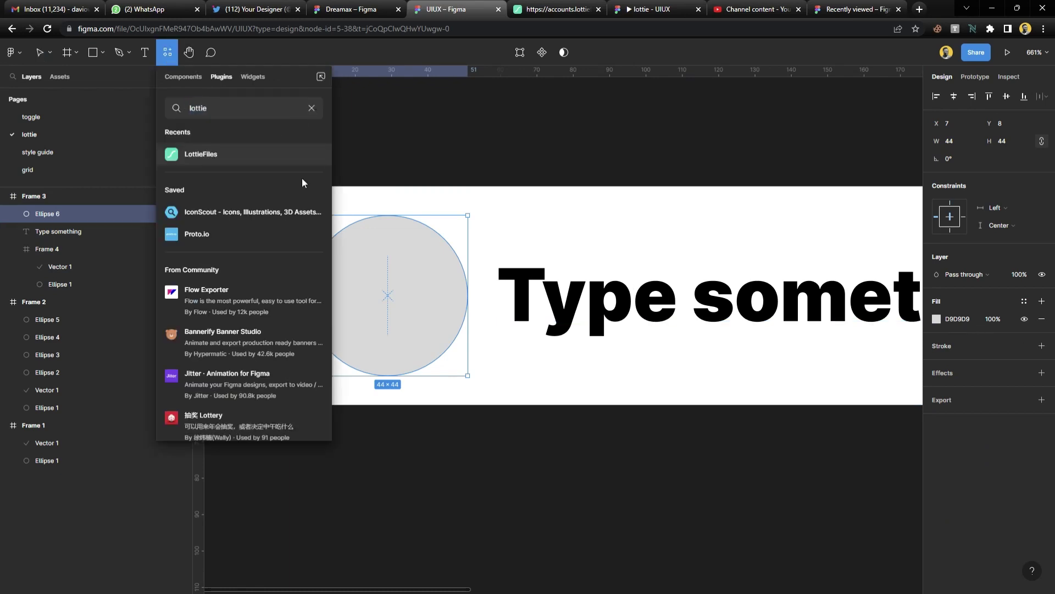
{"action": "key", "text": "Escape"}
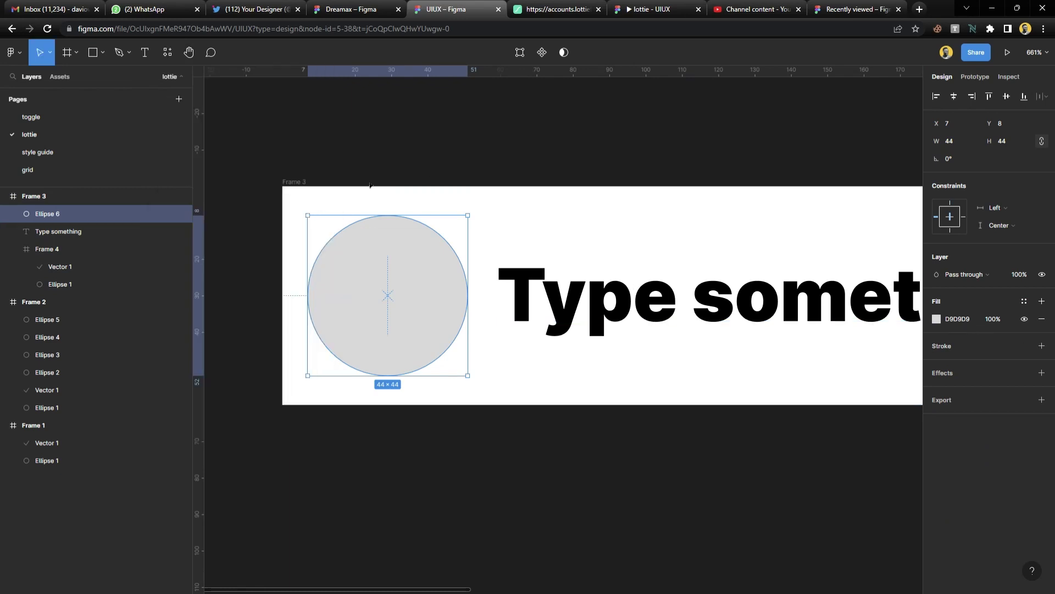
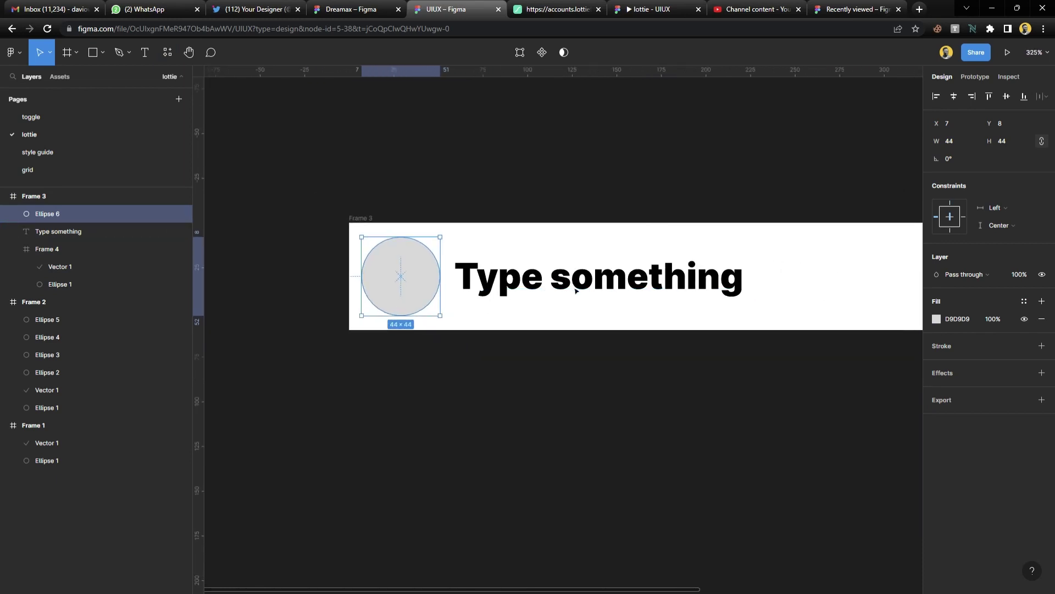
Relaunch the Unsplash plugin and nudge the Type something text slightly right
{"action": "key", "text": "ctrl+alt+p"}
{"action": "left_click", "coordinate": [790, 270]}
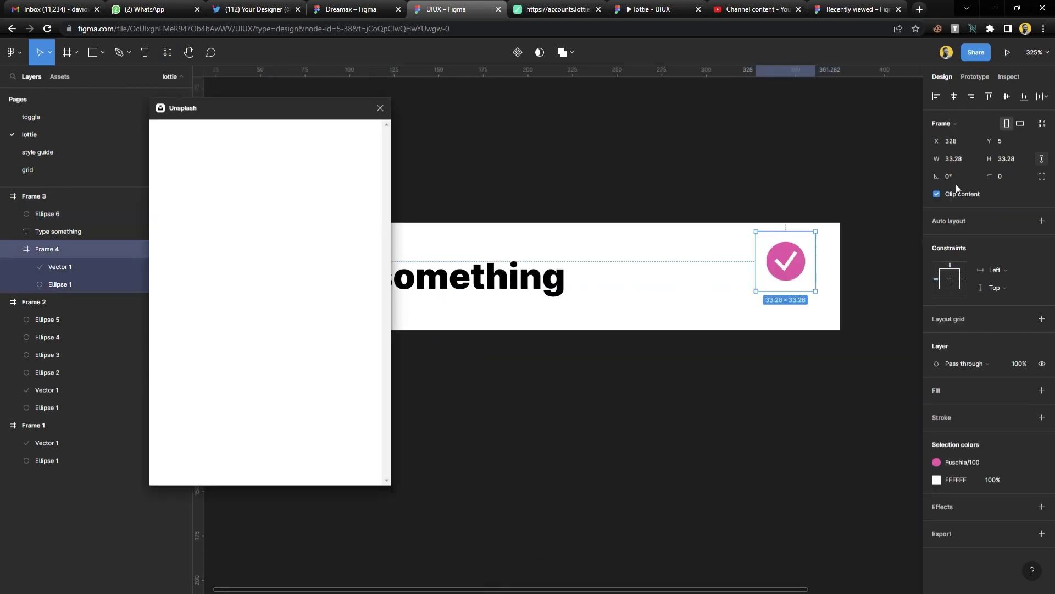
{"action": "left_click", "coordinate": [558, 287]}
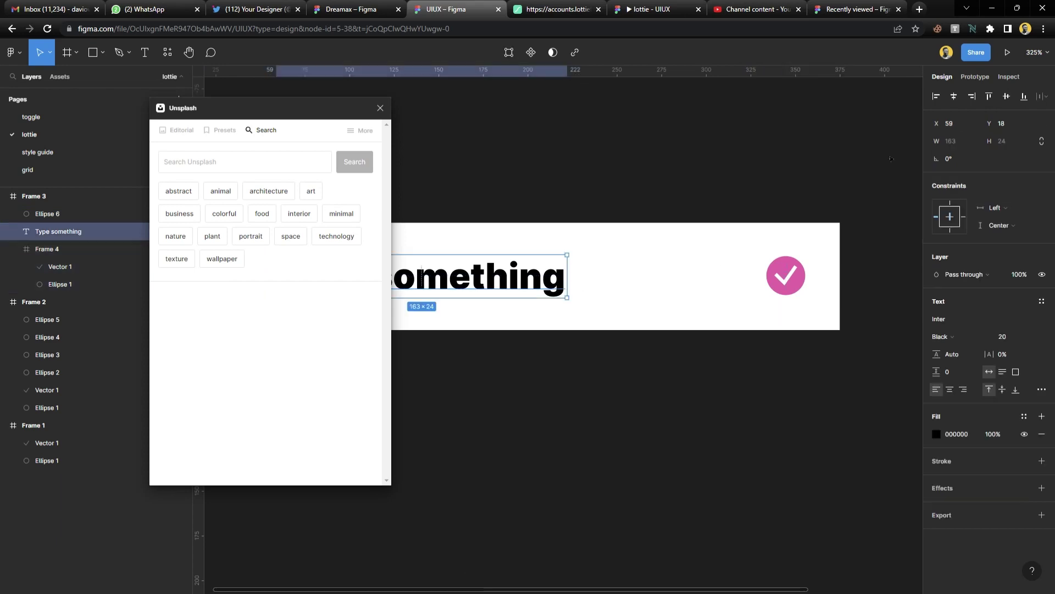
{"action": "scroll", "coordinate": [645, 247], "scroll_direction": "left", "scroll_amount": 6}
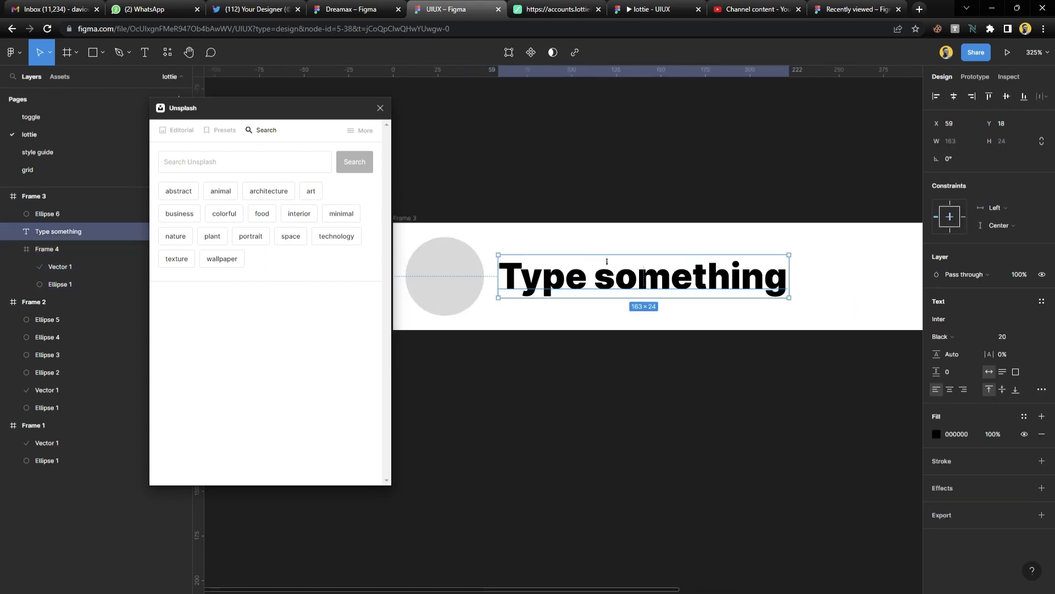
{"action": "left_click_drag", "start_coordinate": [600, 284], "coordinate": [609, 284]}
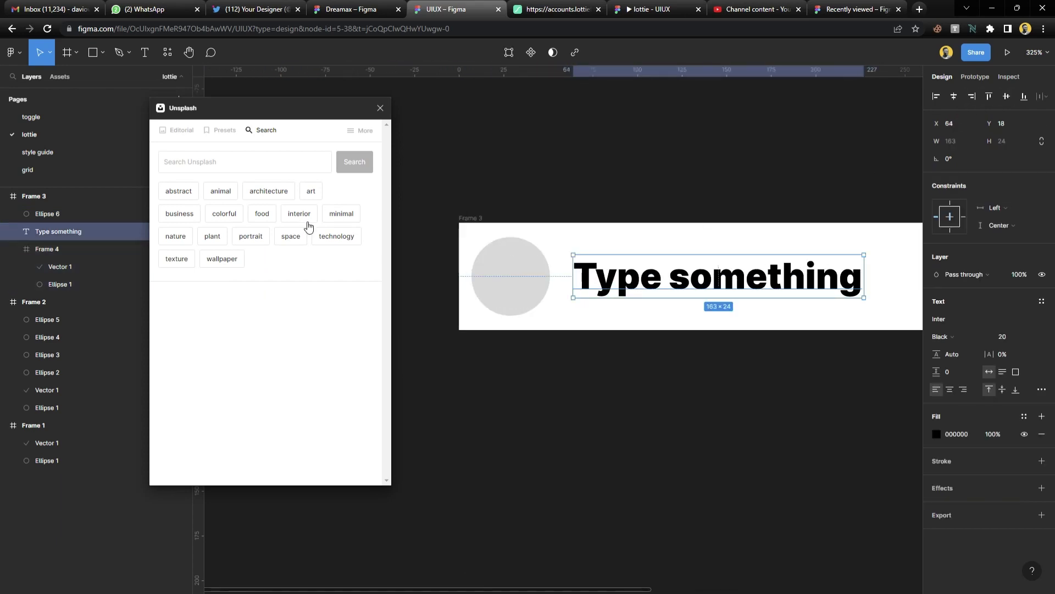
Fill Ellipse 6 with the first Unsplash portrait photo
{"action": "left_click", "coordinate": [254, 240]}
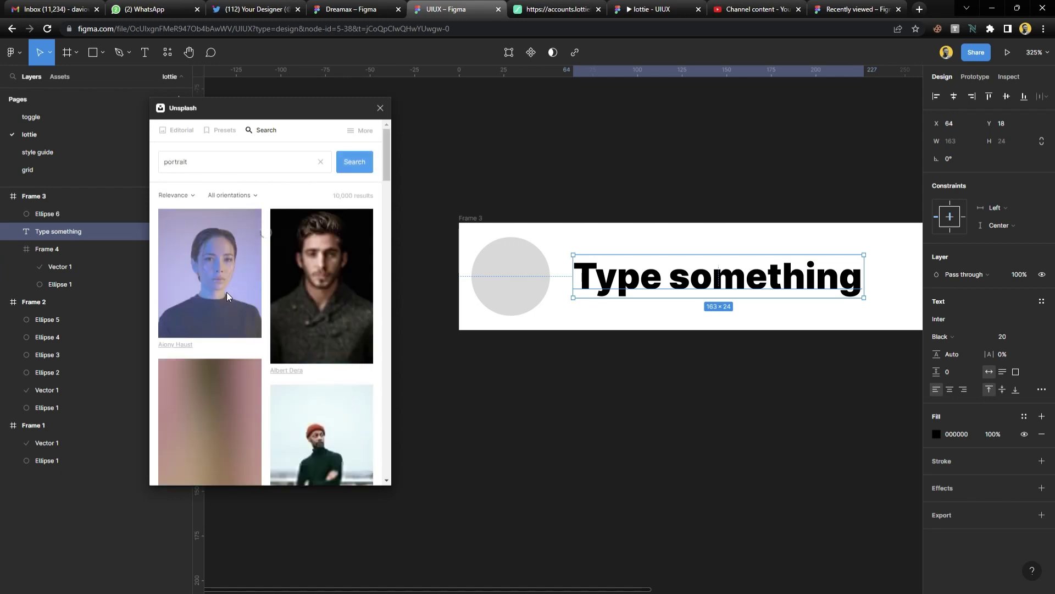
{"action": "left_click", "coordinate": [510, 276]}
{"action": "left_click", "coordinate": [192, 275]}
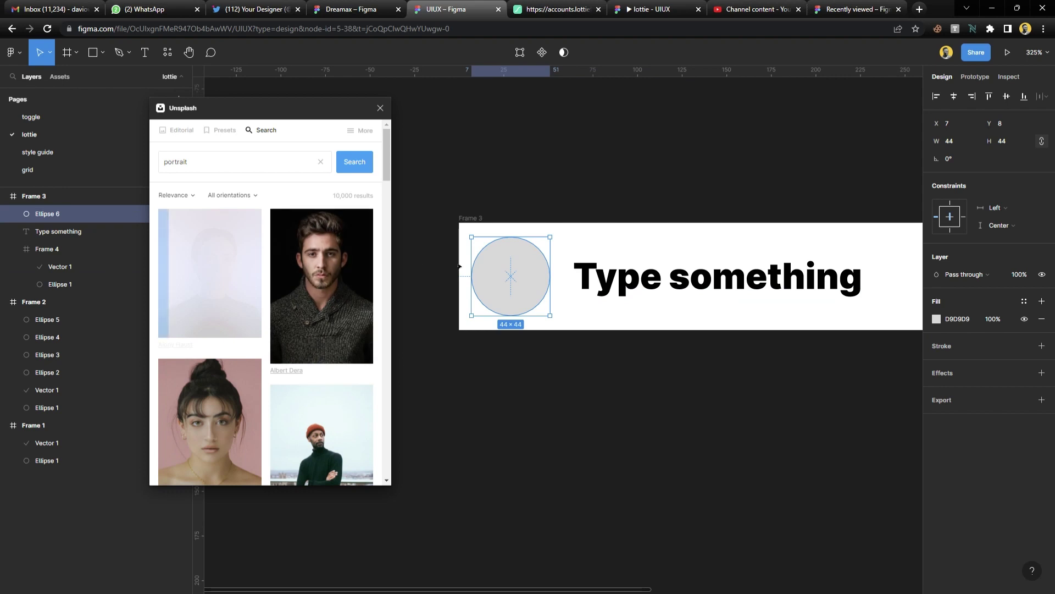
{"action": "left_click", "coordinate": [380, 108]}
{"action": "scroll", "coordinate": [531, 258], "scroll_direction": "up", "scroll_amount": 5}
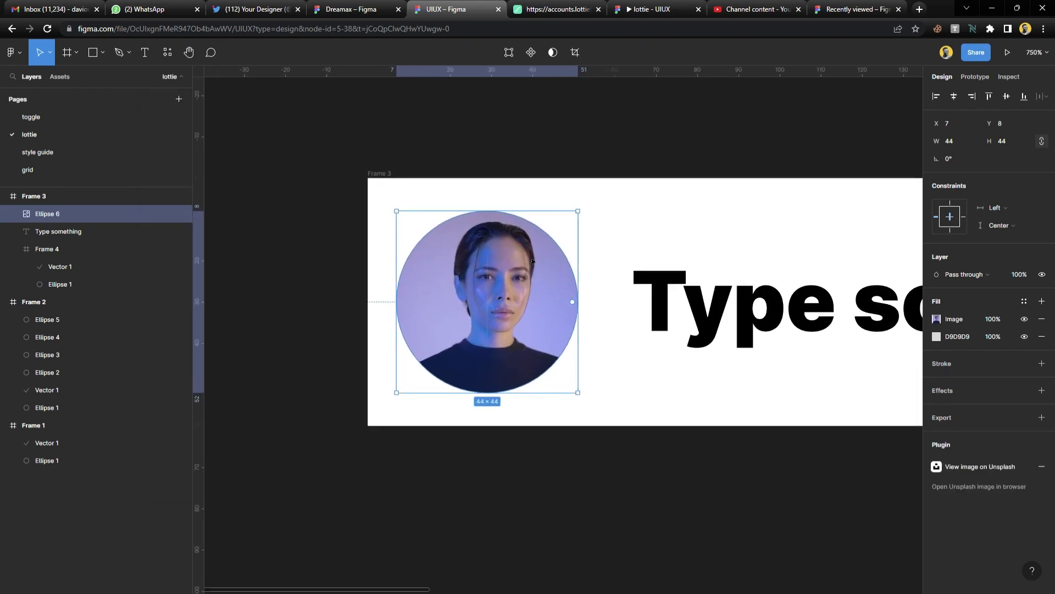
{"action": "scroll", "coordinate": [532, 261], "scroll_direction": "up", "scroll_amount": 1}
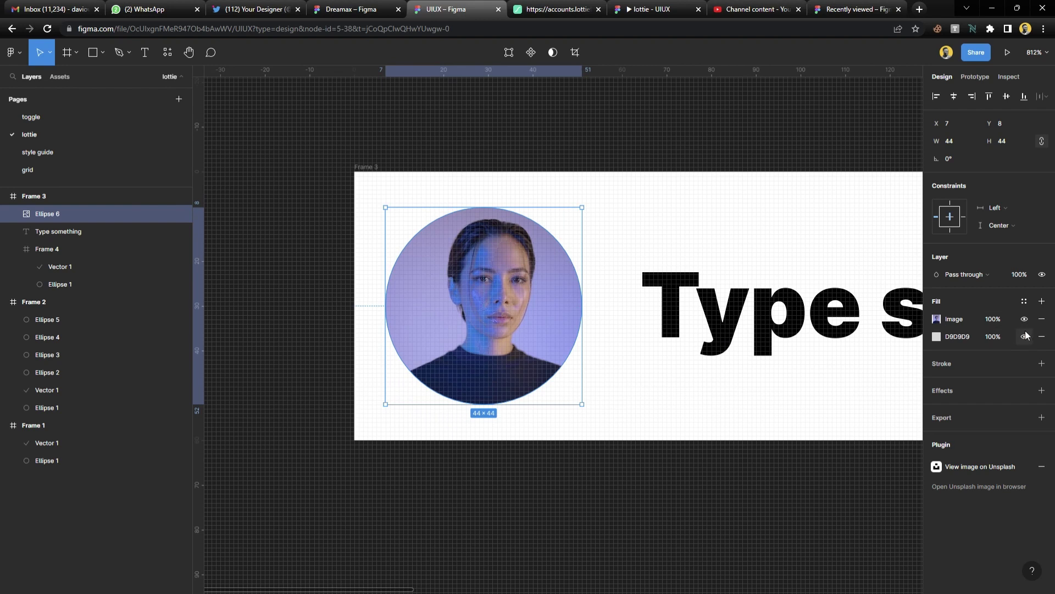
Remove the grey fill and set the photo to Crop, shifting it down inside the circle
{"action": "left_click", "coordinate": [1041, 336]}
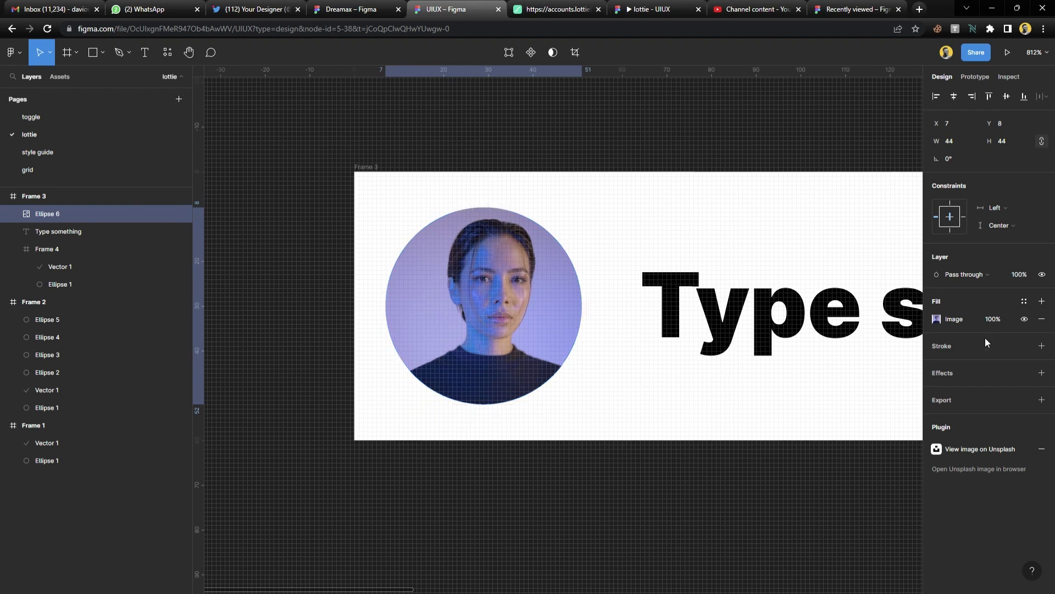
{"action": "left_click", "coordinate": [937, 319]}
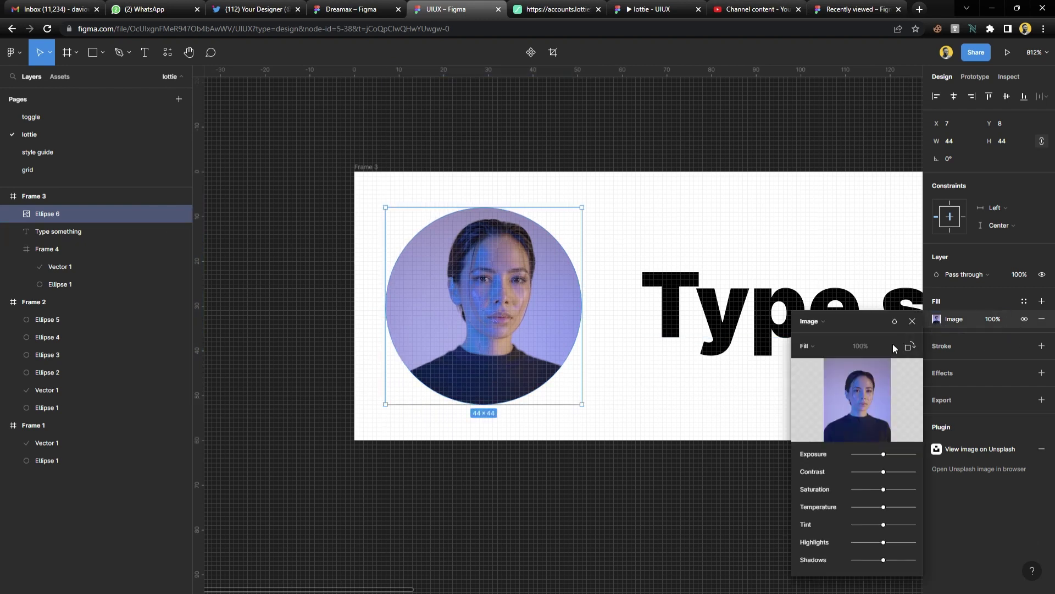
{"action": "left_click", "coordinate": [817, 345]}
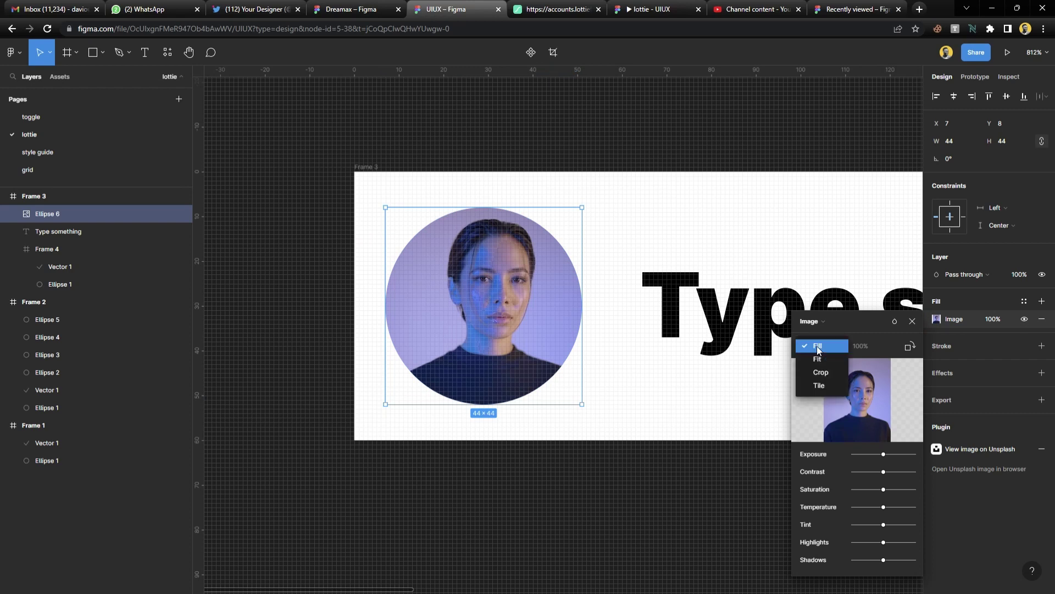
{"action": "left_click", "coordinate": [824, 377]}
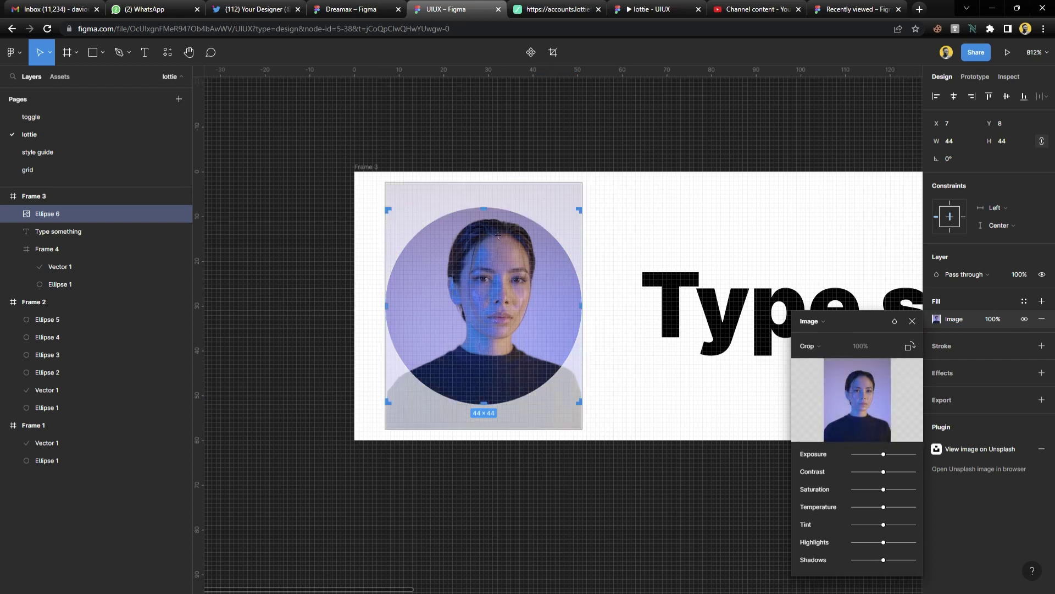
{"action": "left_click_drag", "start_coordinate": [497, 233], "coordinate": [496, 250]}
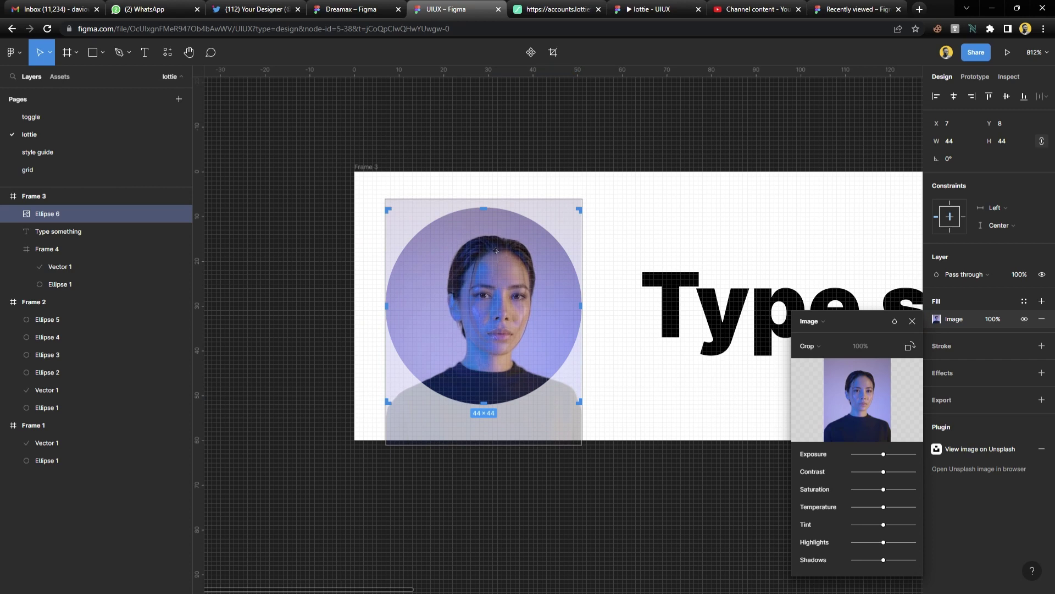
{"action": "left_click", "coordinate": [913, 321]}
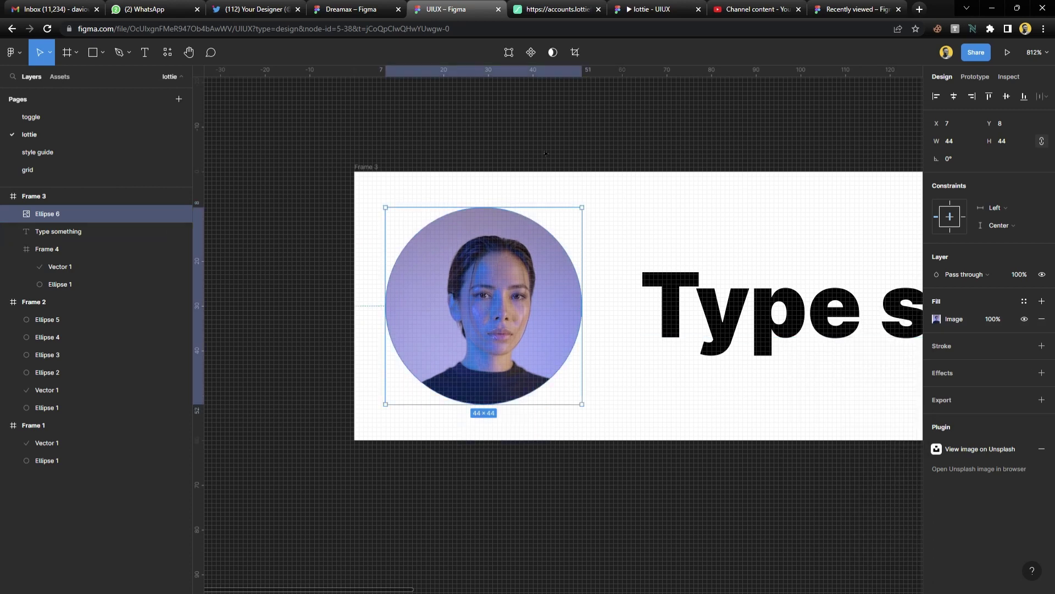
{"action": "key", "text": "Escape"}
{"action": "scroll", "coordinate": [470, 295], "scroll_direction": "down", "scroll_amount": 3}
{"action": "scroll", "coordinate": [470, 294], "scroll_direction": "down", "scroll_amount": 4}
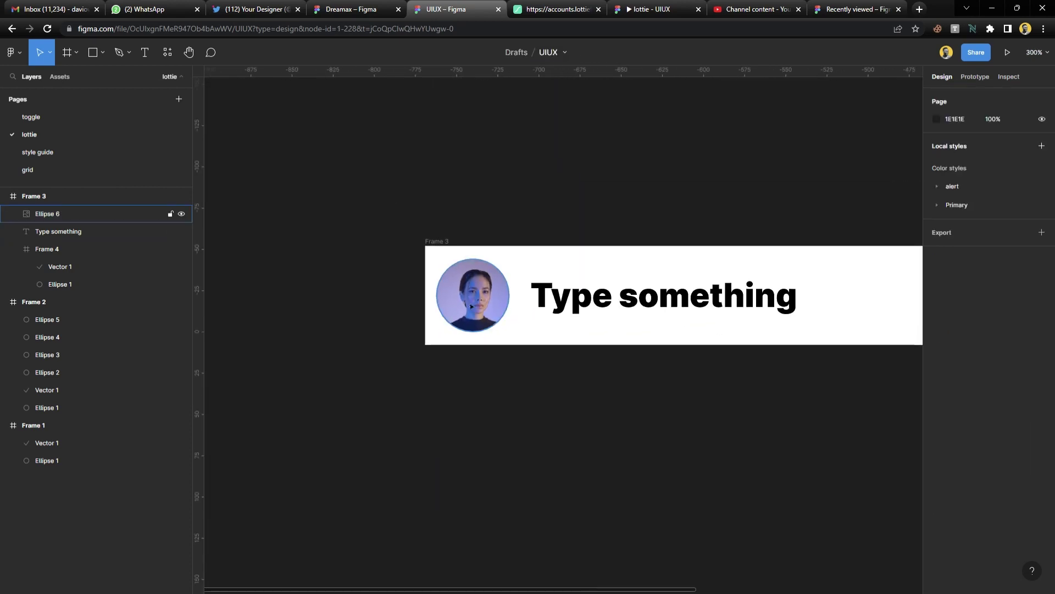
Wrap the photo and text in auto layout, then add the checkmark, and auto-layout Frame 3
{"action": "left_click", "coordinate": [470, 295]}
{"action": "scroll", "coordinate": [480, 327], "scroll_direction": "right", "scroll_amount": 3}
{"action": "scroll", "coordinate": [480, 327], "scroll_direction": "down", "scroll_amount": 1}
{"action": "left_click", "coordinate": [615, 301], "text": "shift"}
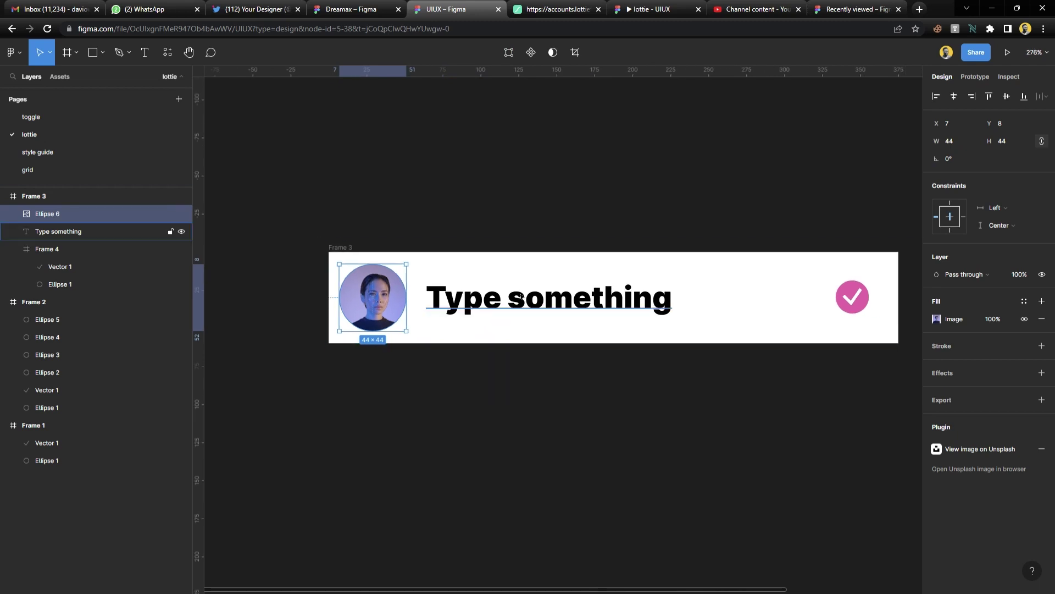
{"action": "key", "text": "shift+a"}
{"action": "left_click", "coordinate": [853, 297], "text": "shift"}
{"action": "key", "text": "shift+a"}
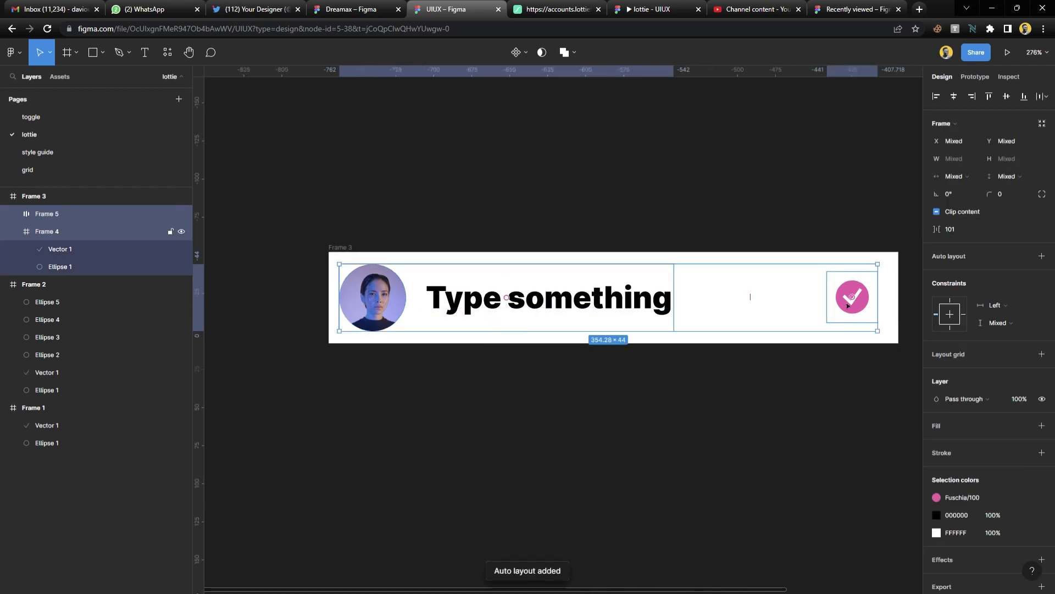
{"action": "left_click", "coordinate": [354, 248]}
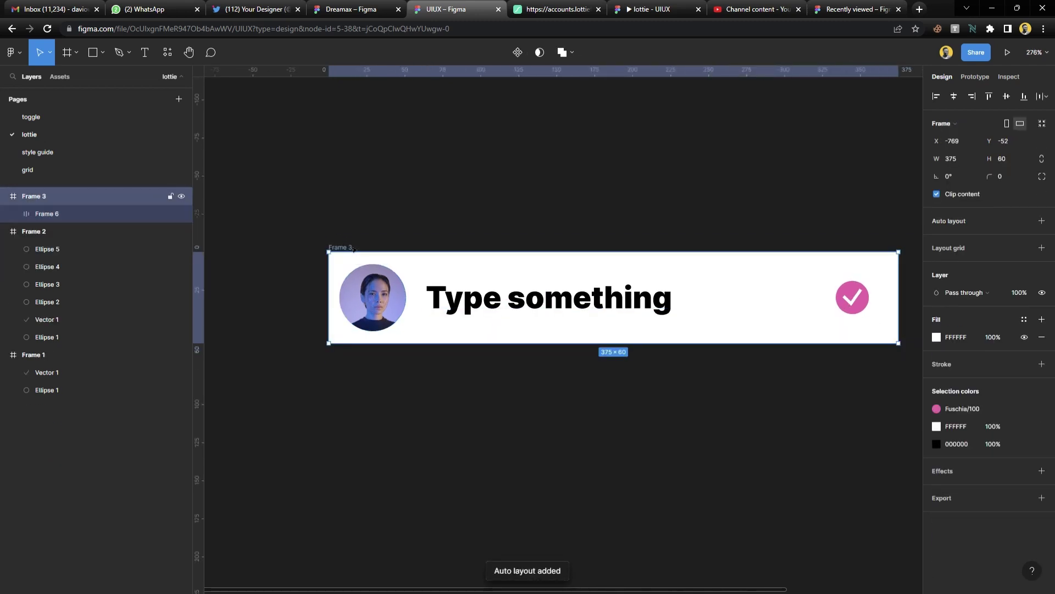
{"action": "key", "text": "shift+a"}
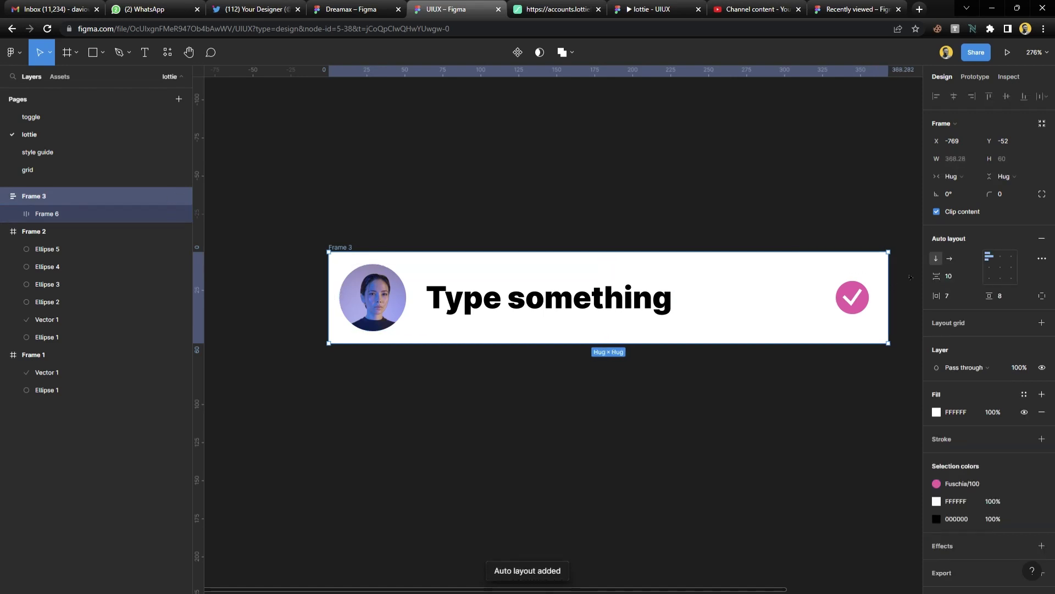
Try copying Frame 3 and moving its inner row, then undo those changes
{"action": "left_click", "coordinate": [594, 216]}
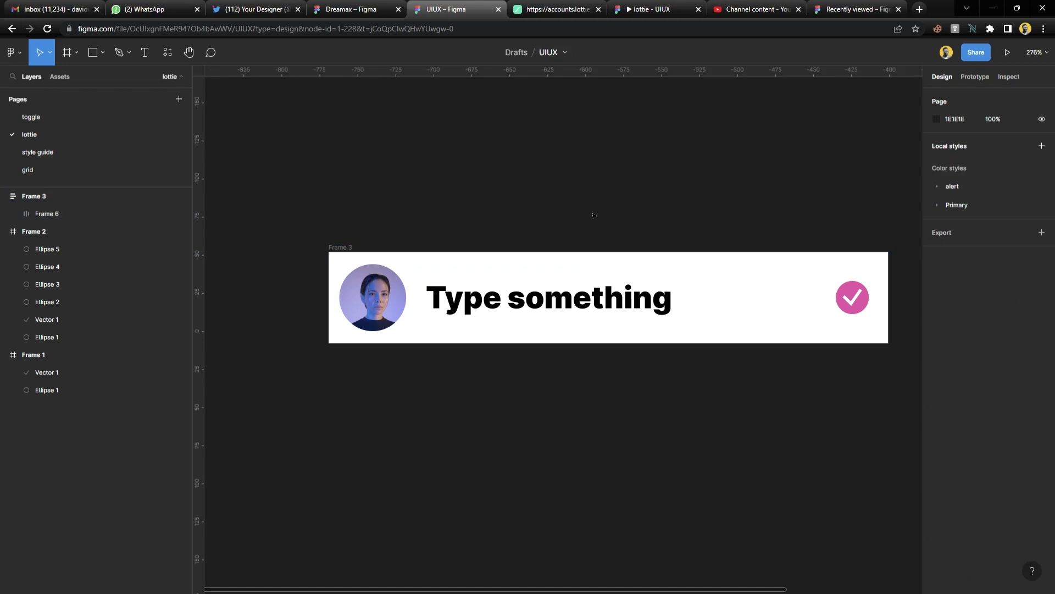
{"action": "left_click", "coordinate": [368, 247]}
{"action": "scroll", "coordinate": [360, 274], "scroll_direction": "down", "scroll_amount": 3}
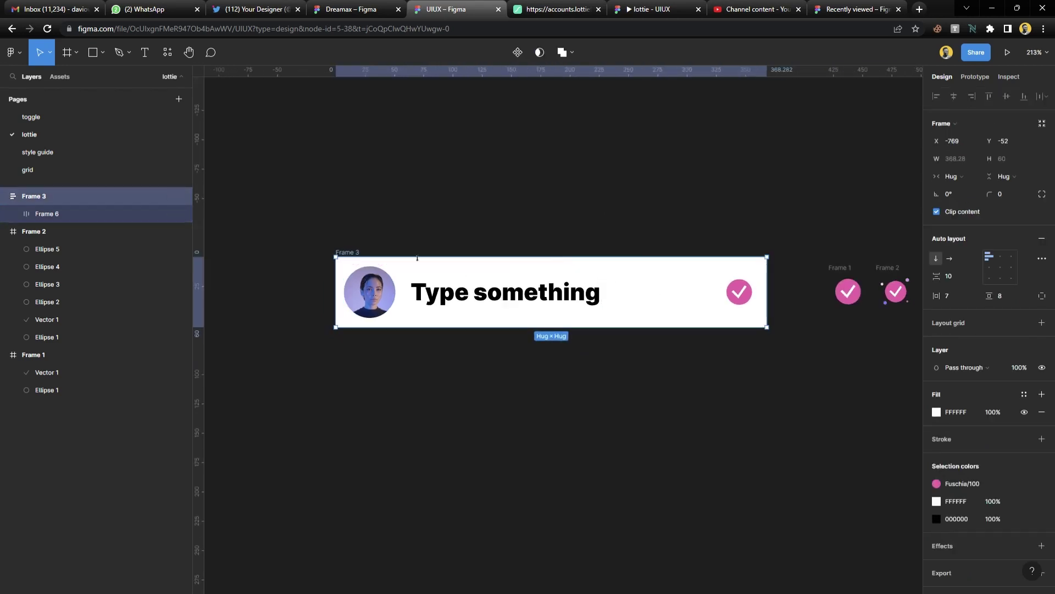
{"action": "left_click_drag", "start_coordinate": [483, 296], "coordinate": [483, 383]}
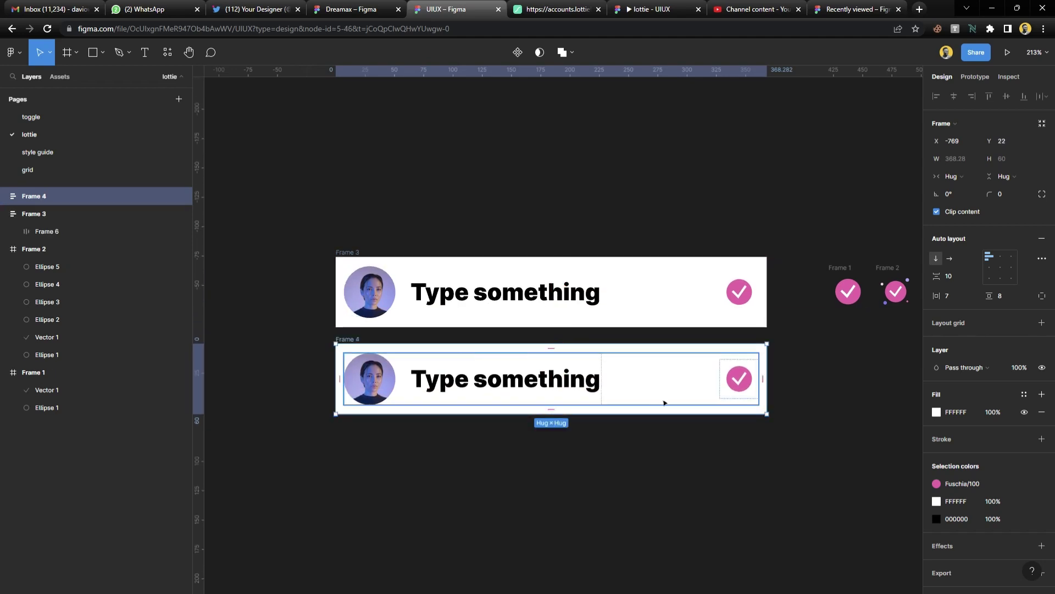
{"action": "key", "text": "ctrl+z"}
{"action": "key", "text": "ctrl+z"}
{"action": "key", "text": "ctrl+z"}
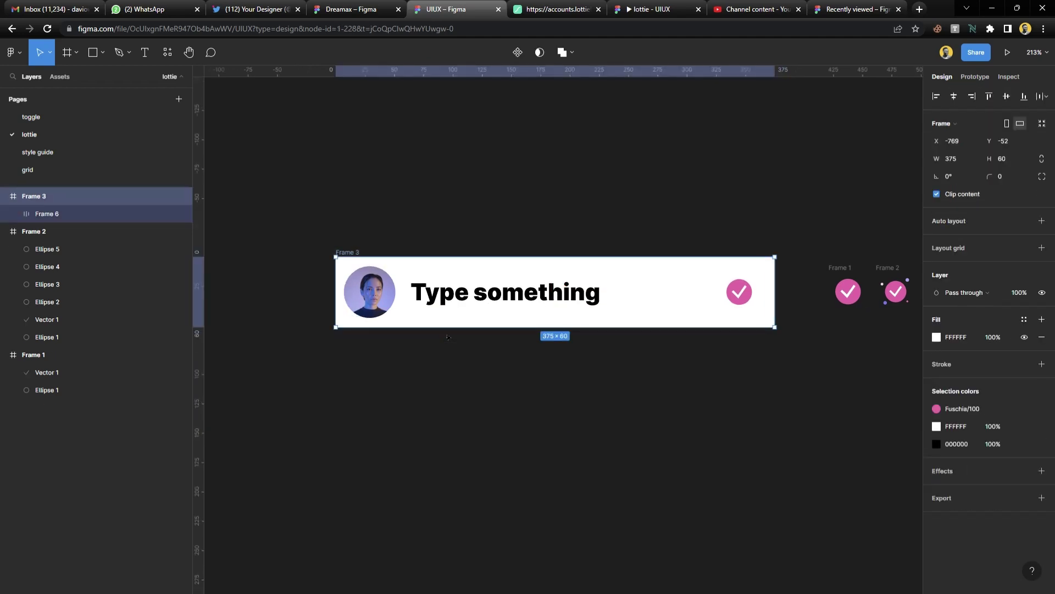
{"action": "key", "text": "ctrl+z"}
{"action": "left_click_drag", "start_coordinate": [449, 295], "coordinate": [467, 280]}
{"action": "key", "text": "ctrl+z"}
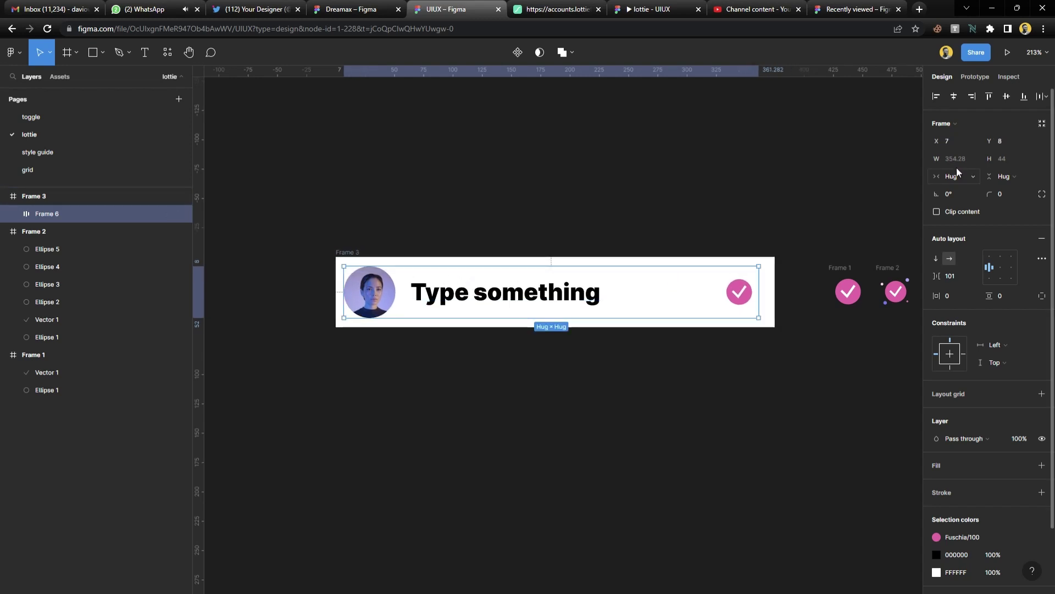
Centre the inner row in Frame 3 and Alt-drag a copy below it as Frame 4
{"action": "left_click", "coordinate": [954, 97]}
{"action": "left_click", "coordinate": [1004, 97]}
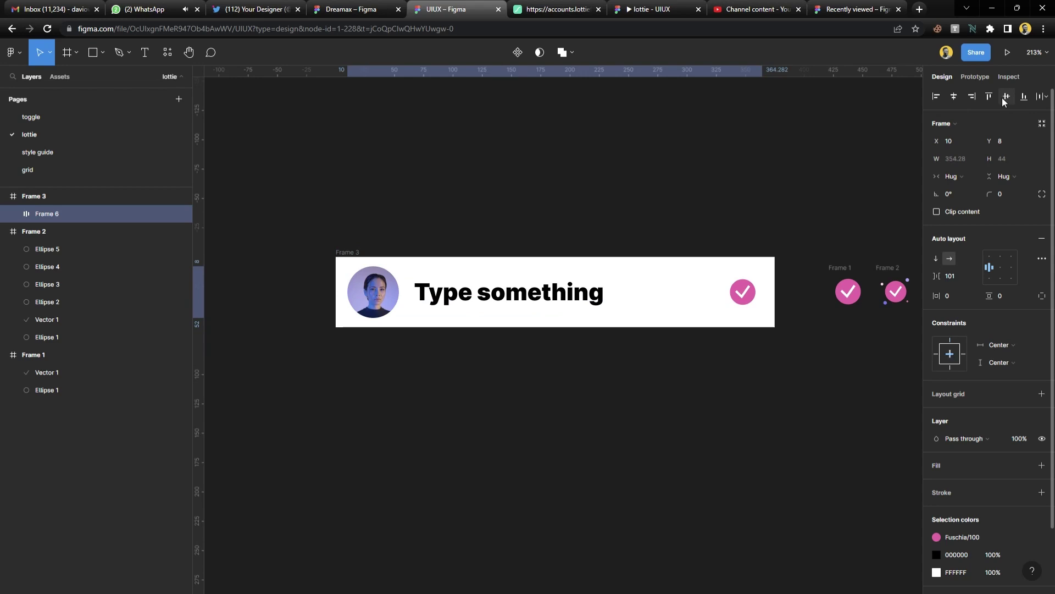
{"action": "left_click", "coordinate": [451, 250]}
{"action": "left_click_drag", "start_coordinate": [426, 278], "coordinate": [429, 361]}
Change the copied card's text to 'I'm going to type...'
{"action": "scroll", "coordinate": [440, 379], "scroll_direction": "up", "scroll_amount": 1}
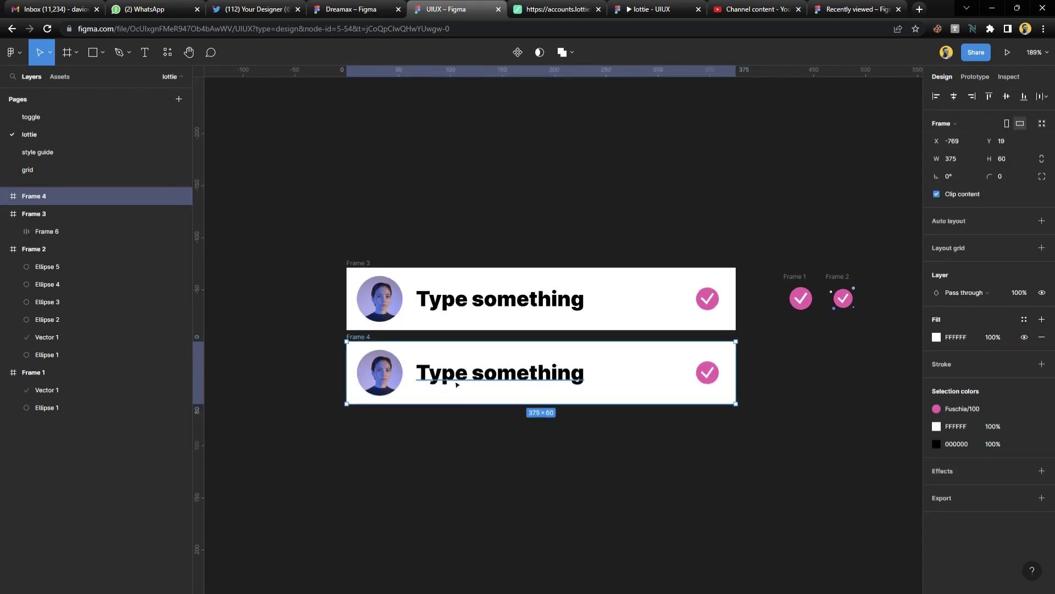
{"action": "scroll", "coordinate": [467, 395], "scroll_direction": "up", "scroll_amount": 2}
{"action": "left_click", "coordinate": [613, 367]}
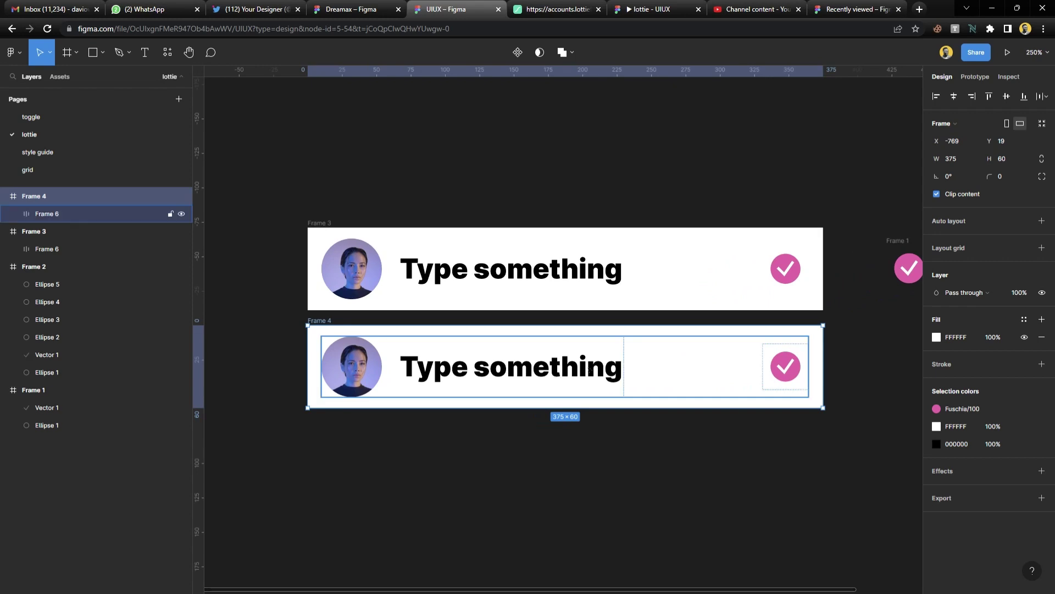
{"action": "double_click", "coordinate": [613, 367]}
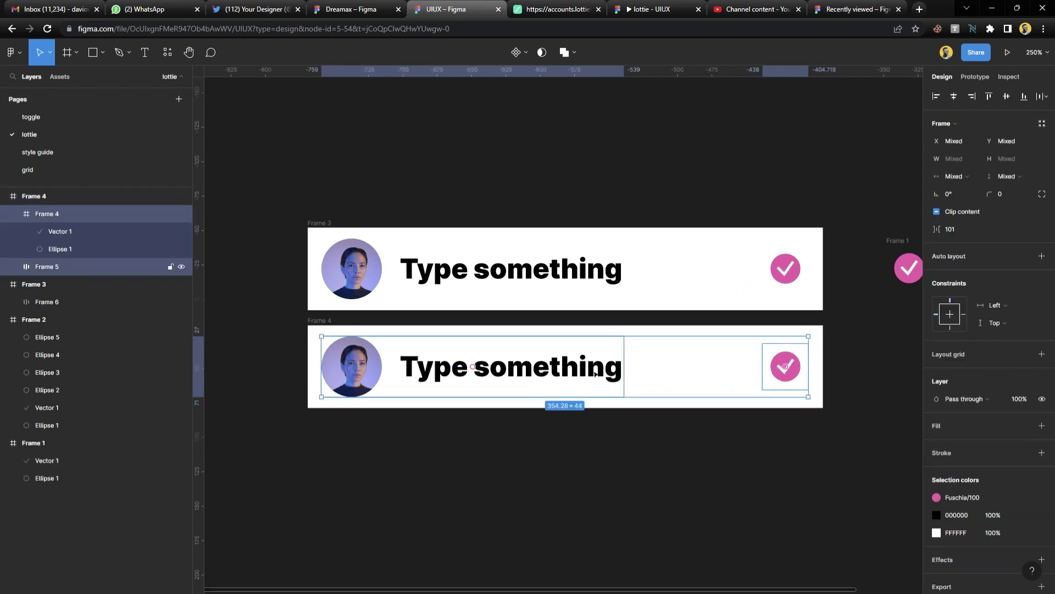
{"action": "double_click", "coordinate": [600, 373]}
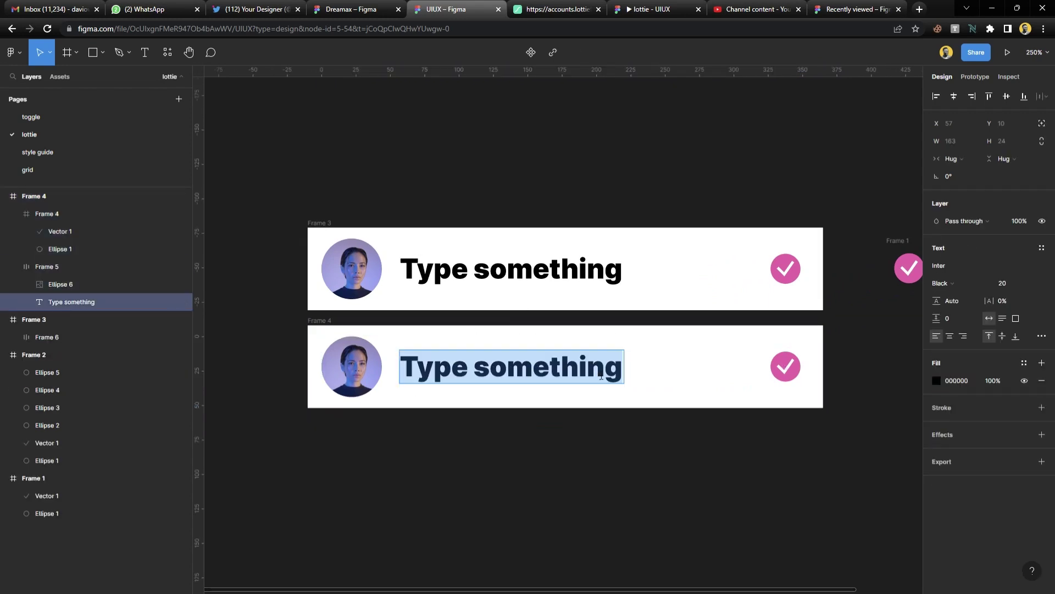
{"action": "type", "text": "I’"}
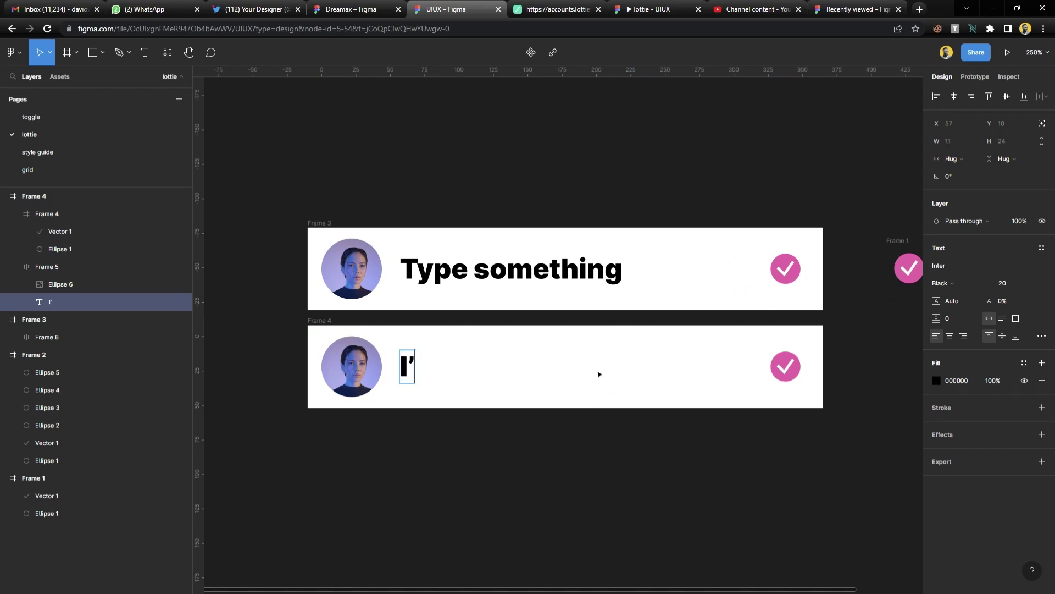
{"action": "type", "text": "m going to "}
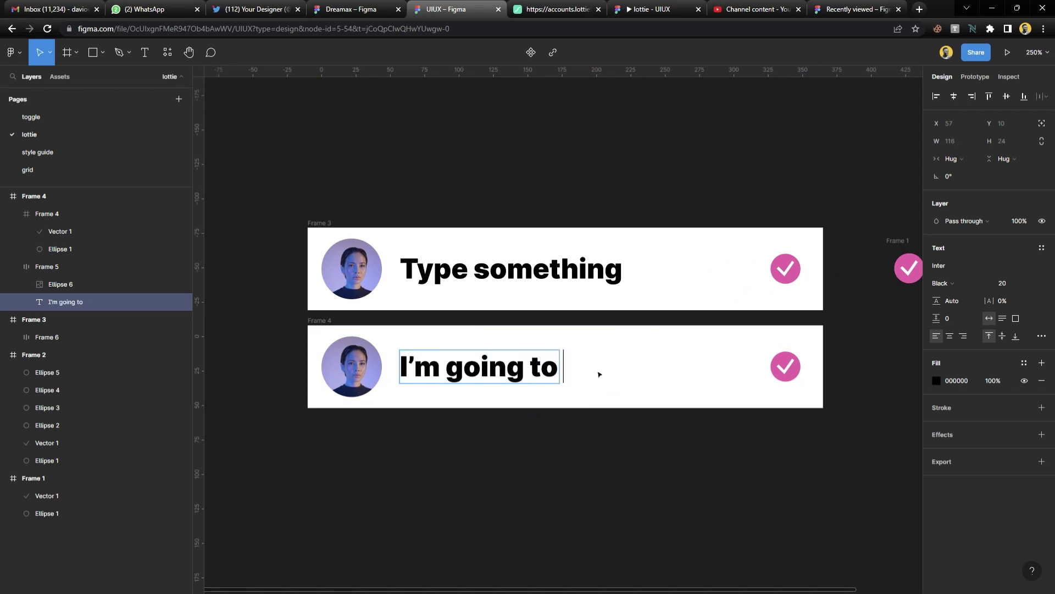
{"action": "type", "text": "type..."}
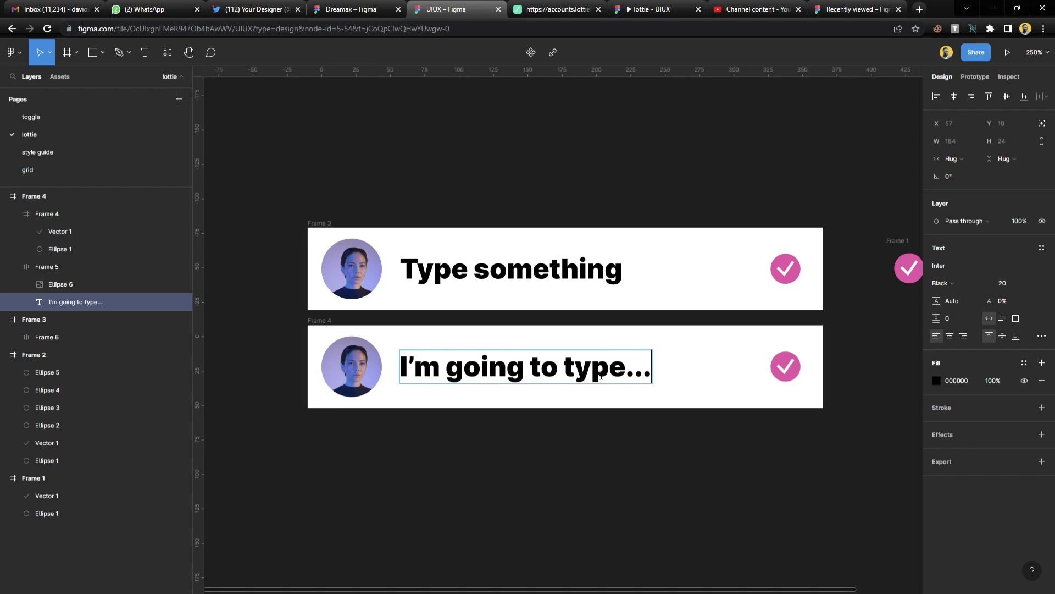
{"action": "key", "text": "Escape"}
{"action": "key", "text": "Escape"}
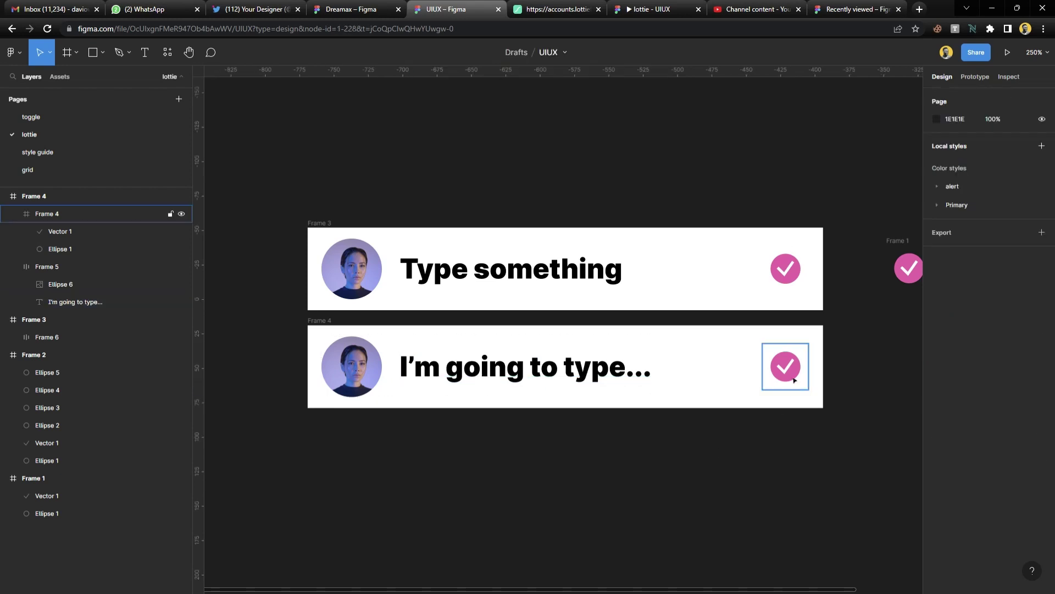
Give the check circle a Fuschia/100 stroke of weight 1 and remove its fill
{"action": "left_click", "coordinate": [795, 378]}
{"action": "left_click", "coordinate": [1024, 328]}
{"action": "left_click", "coordinate": [969, 527]}
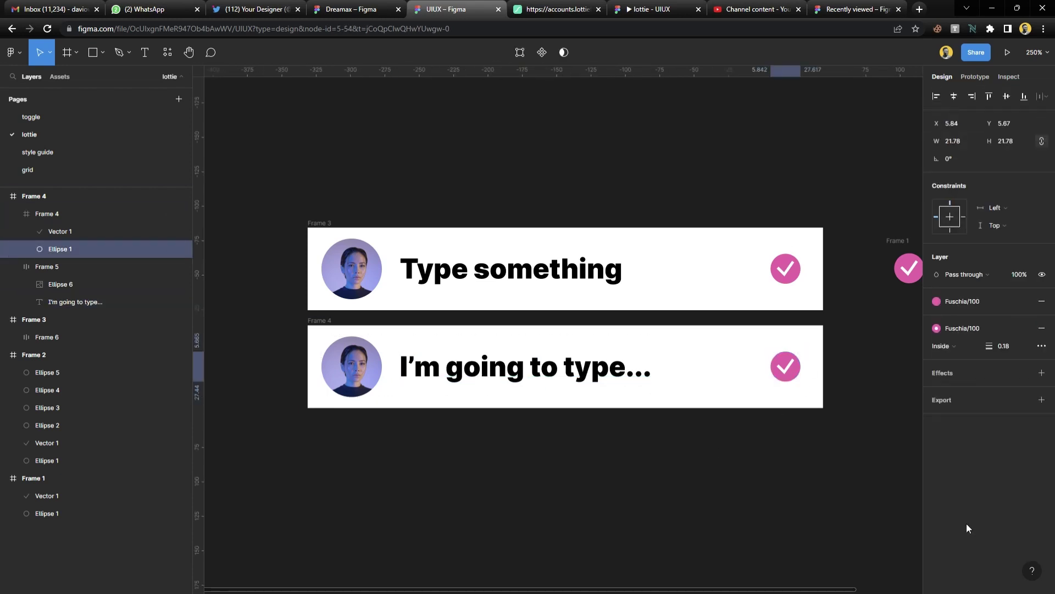
{"action": "left_click", "coordinate": [1011, 349]}
{"action": "type", "text": "1"}
{"action": "key", "text": "Return"}
{"action": "scroll", "coordinate": [797, 362], "scroll_direction": "up", "scroll_amount": 5}
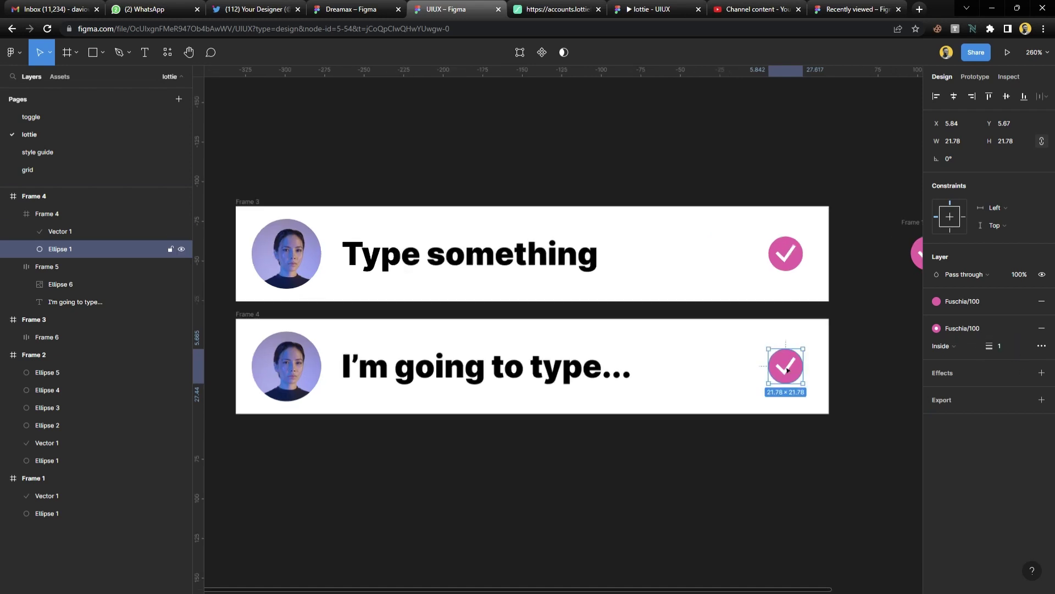
{"action": "left_click", "coordinate": [1041, 301]}
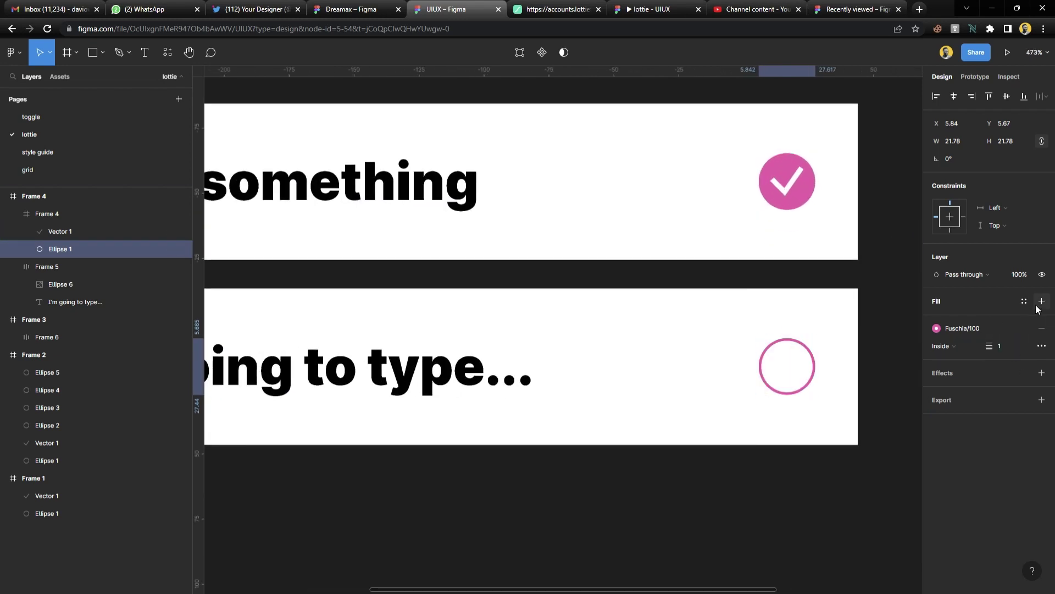
Delete the check mark vector and select both list-item cards
{"action": "left_click", "coordinate": [796, 372]}
{"action": "key", "text": "Delete"}
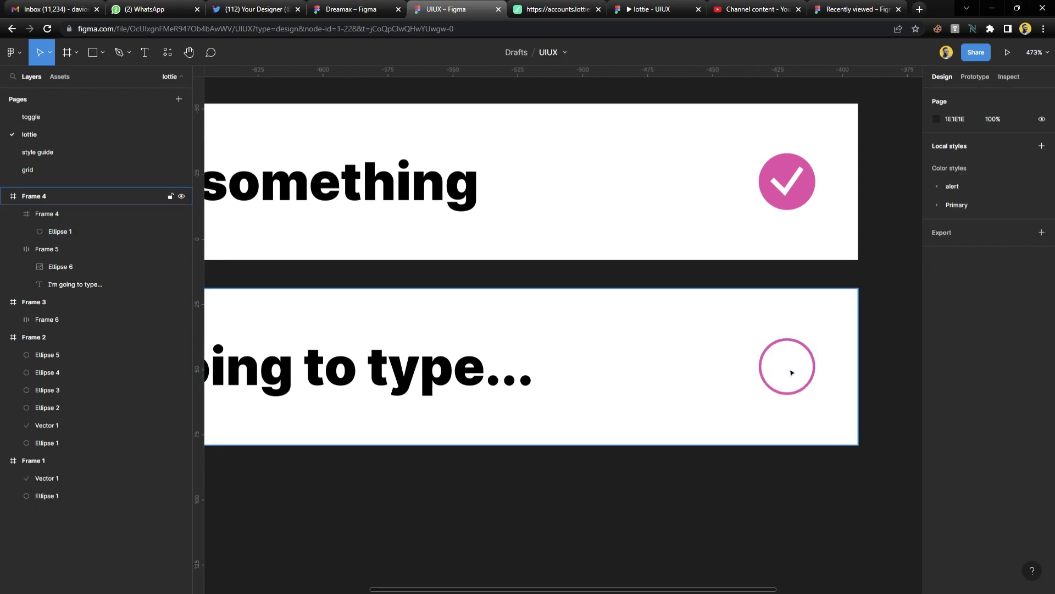
{"action": "scroll", "coordinate": [696, 373], "scroll_direction": "down", "scroll_amount": 5}
{"action": "scroll", "coordinate": [621, 371], "scroll_direction": "down", "scroll_amount": 1}
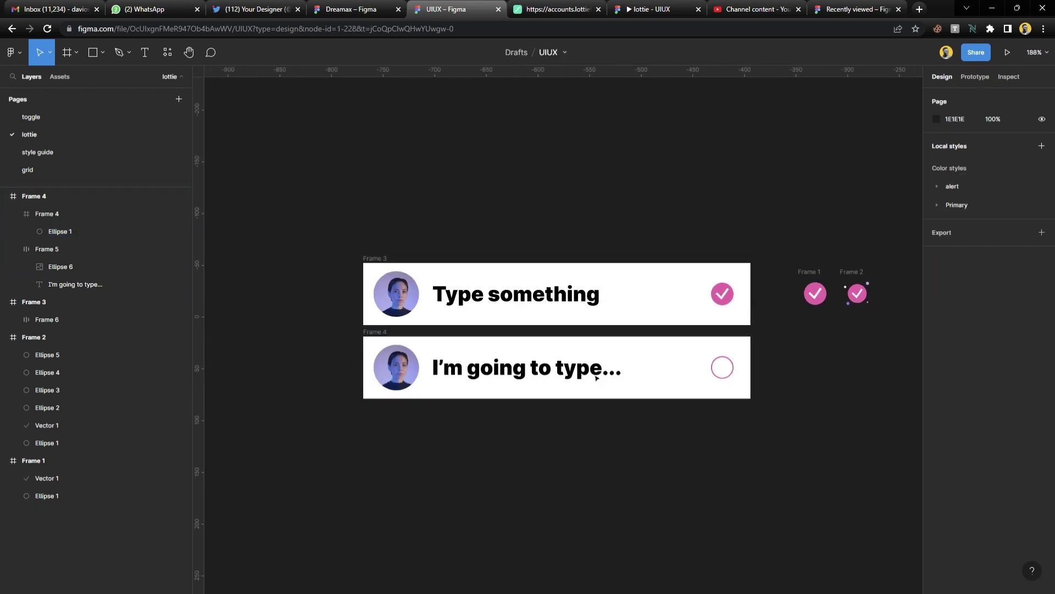
{"action": "left_click_drag", "start_coordinate": [317, 223], "coordinate": [684, 415]}
Drag Frame 3 upward to widen the gap above Frame 4, then reselect it in Layers
{"action": "left_click", "coordinate": [168, 52]}
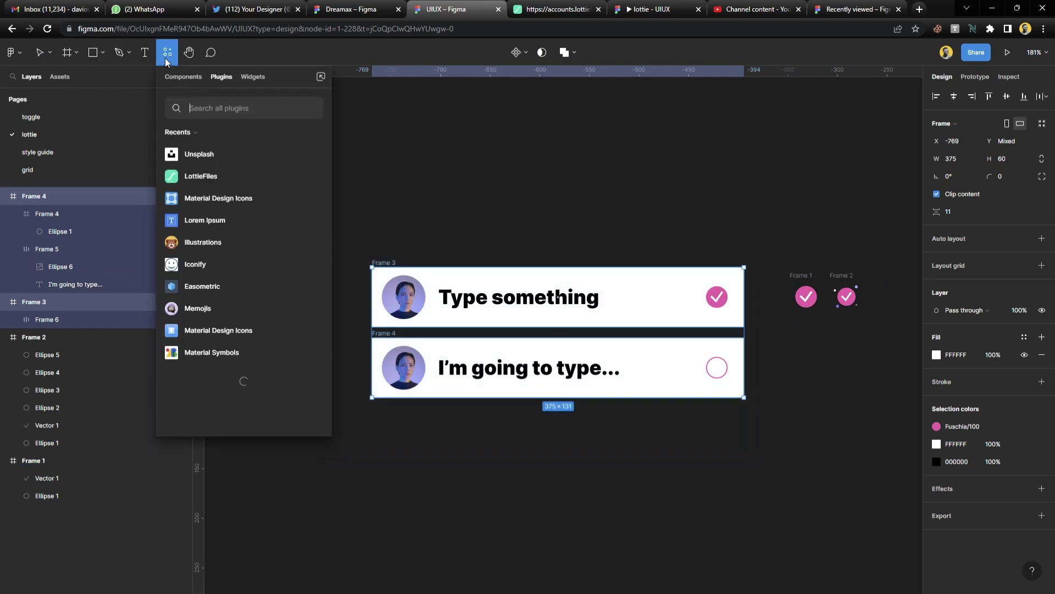
{"action": "left_click", "coordinate": [568, 227]}
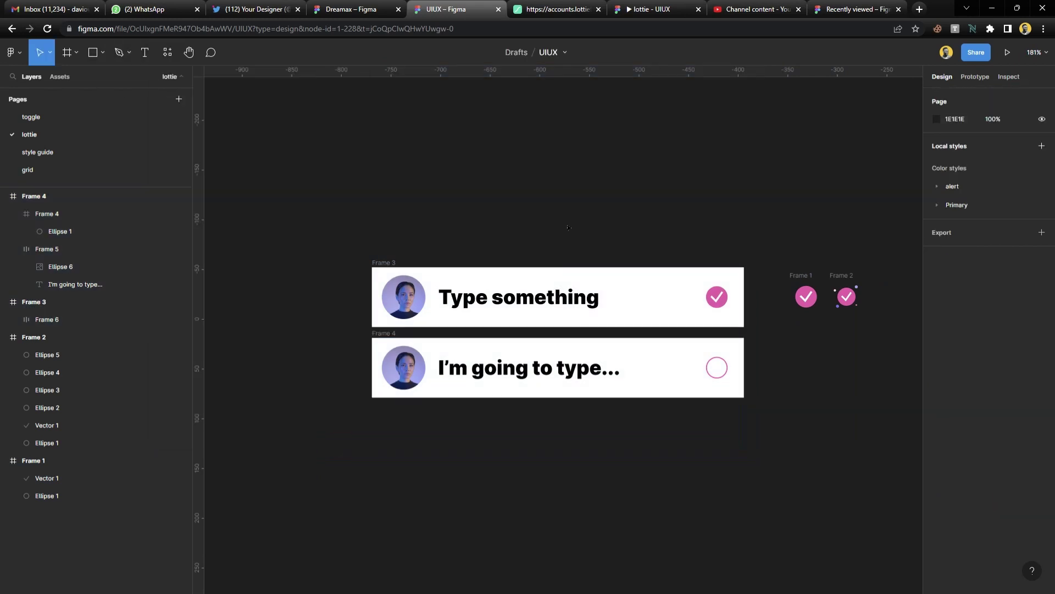
{"action": "left_click_drag", "start_coordinate": [385, 262], "coordinate": [385, 233]}
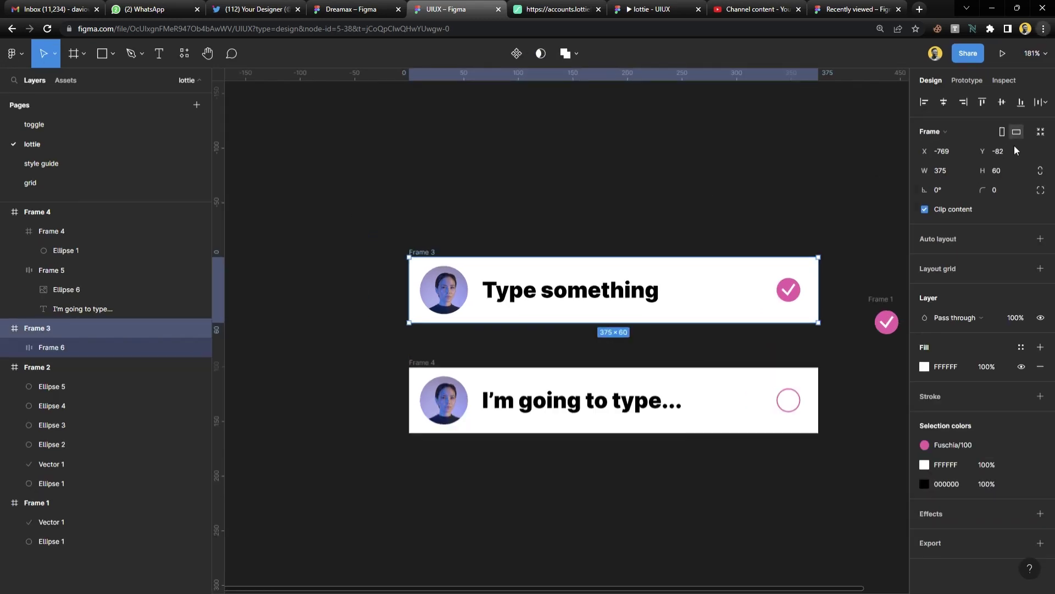
{"action": "key", "text": "ctrl+plus"}
{"action": "left_click", "coordinate": [662, 157]}
{"action": "left_click", "coordinate": [83, 367]}
Connect Frame 3 to Frame 4 with an After delay trigger and Ease out easing
{"action": "left_click", "coordinate": [955, 87]}
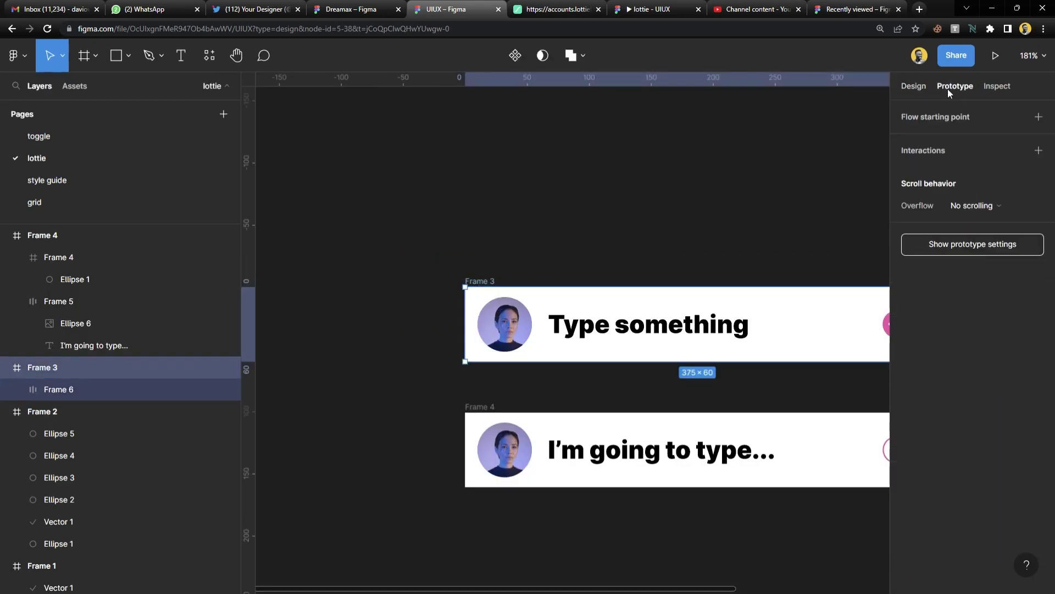
{"action": "left_click_drag", "start_coordinate": [698, 361], "coordinate": [697, 417]}
{"action": "left_click", "coordinate": [793, 207]}
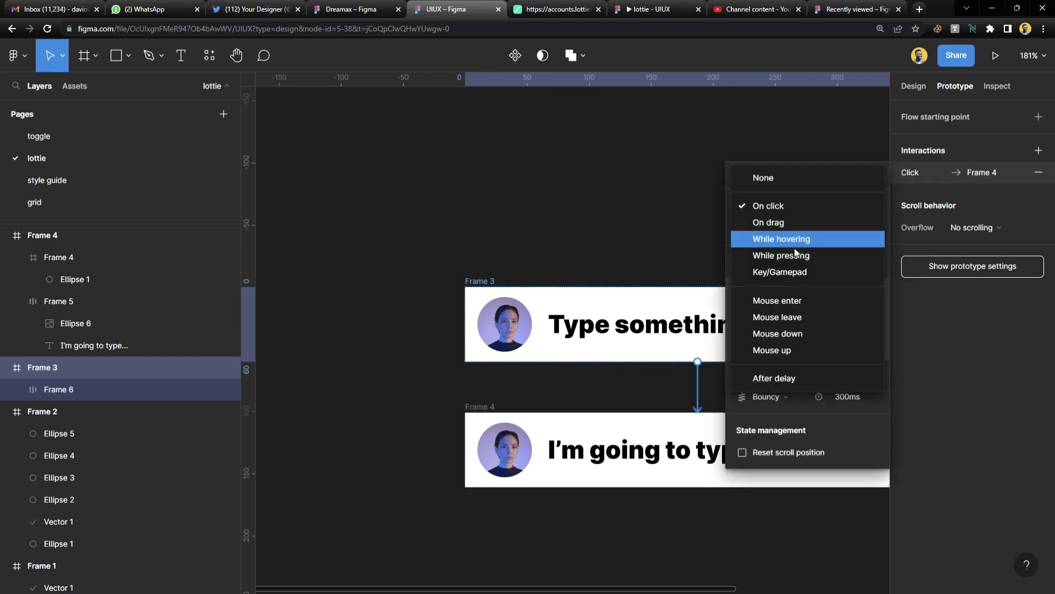
{"action": "left_click", "coordinate": [787, 380]}
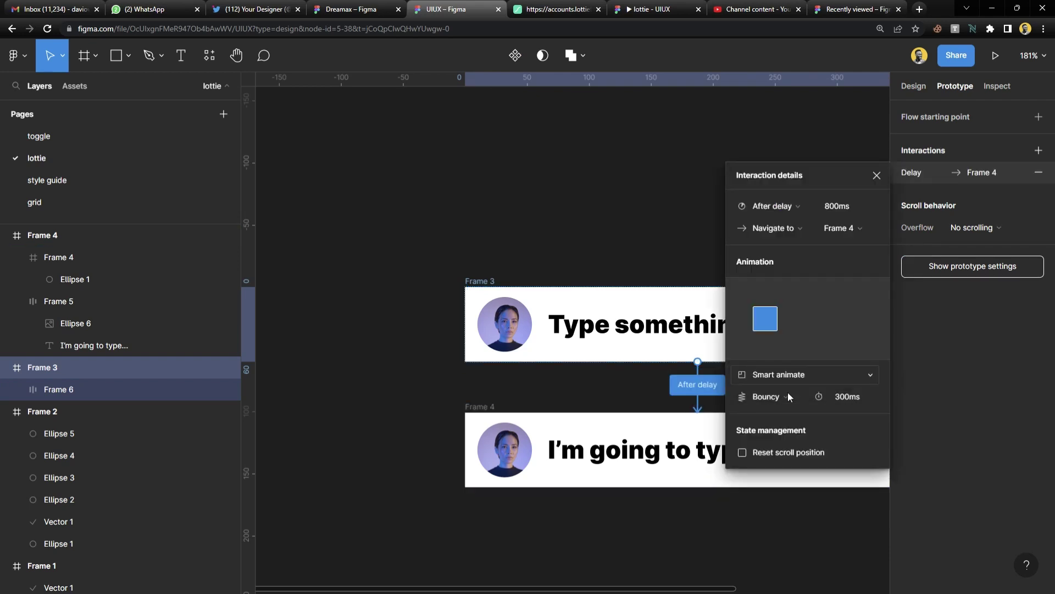
{"action": "left_click", "coordinate": [787, 392]}
{"action": "left_click", "coordinate": [792, 251]}
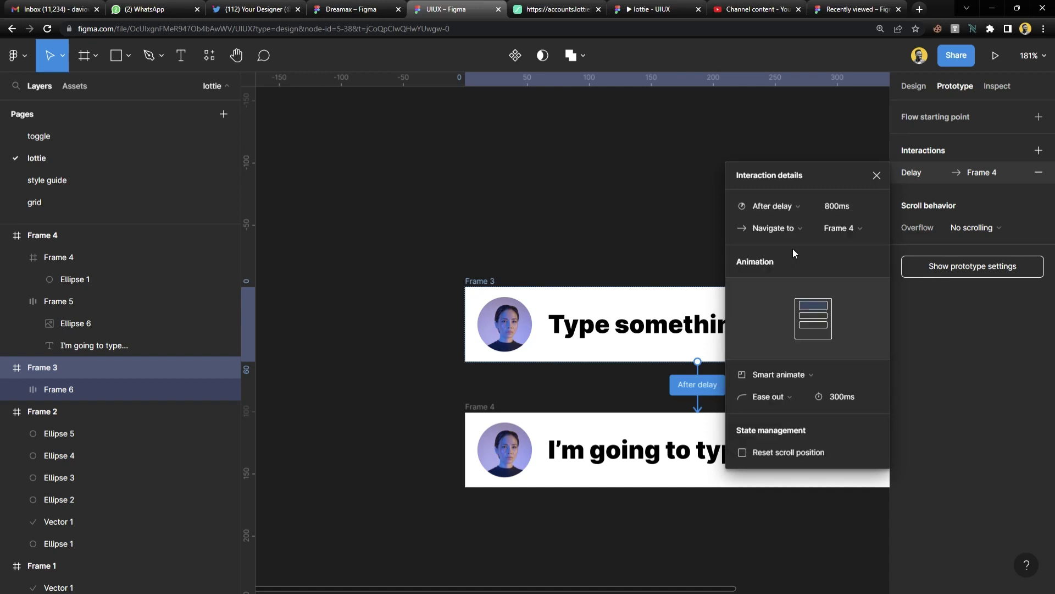
{"action": "left_click", "coordinate": [877, 176]}
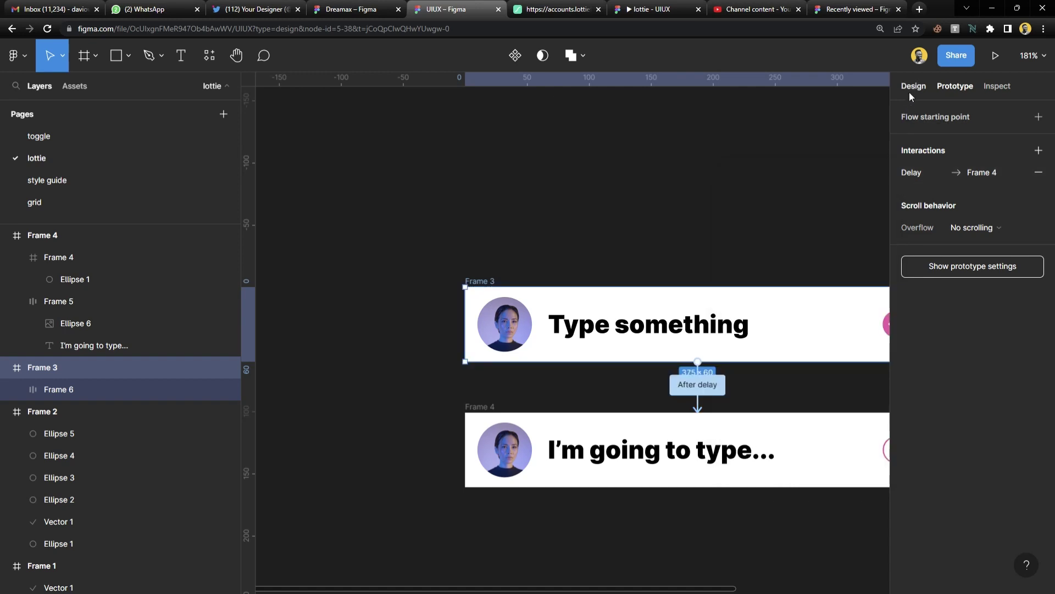
Reset the browser zoom and marquee-select Frame 3 and Frame 4 together
{"action": "left_click", "coordinate": [910, 89]}
{"action": "scroll", "coordinate": [458, 220], "scroll_direction": "down", "scroll_amount": 5}
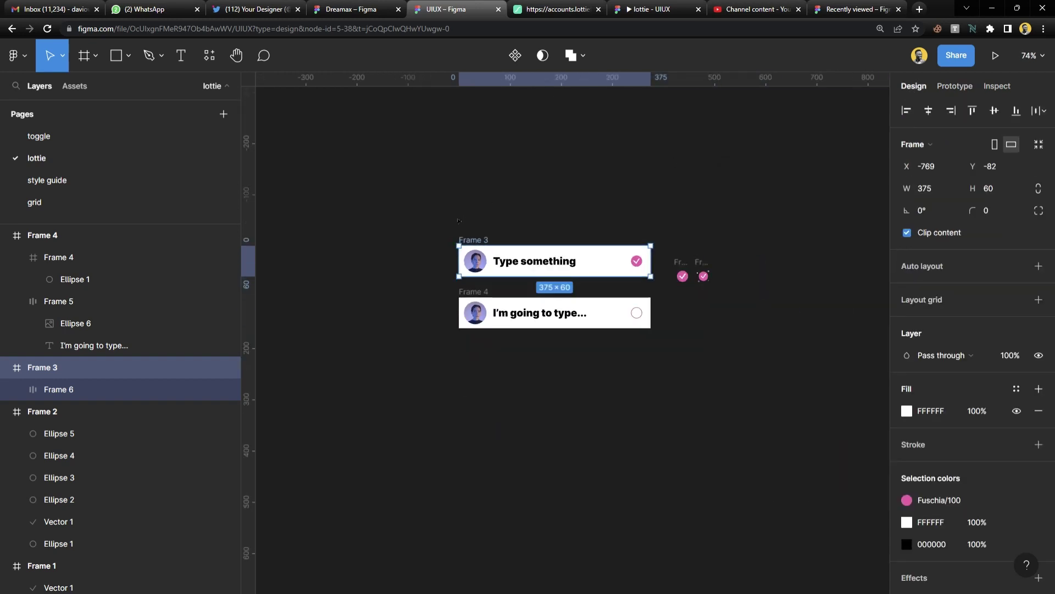
{"action": "scroll", "coordinate": [459, 220], "scroll_direction": "up", "scroll_amount": 3}
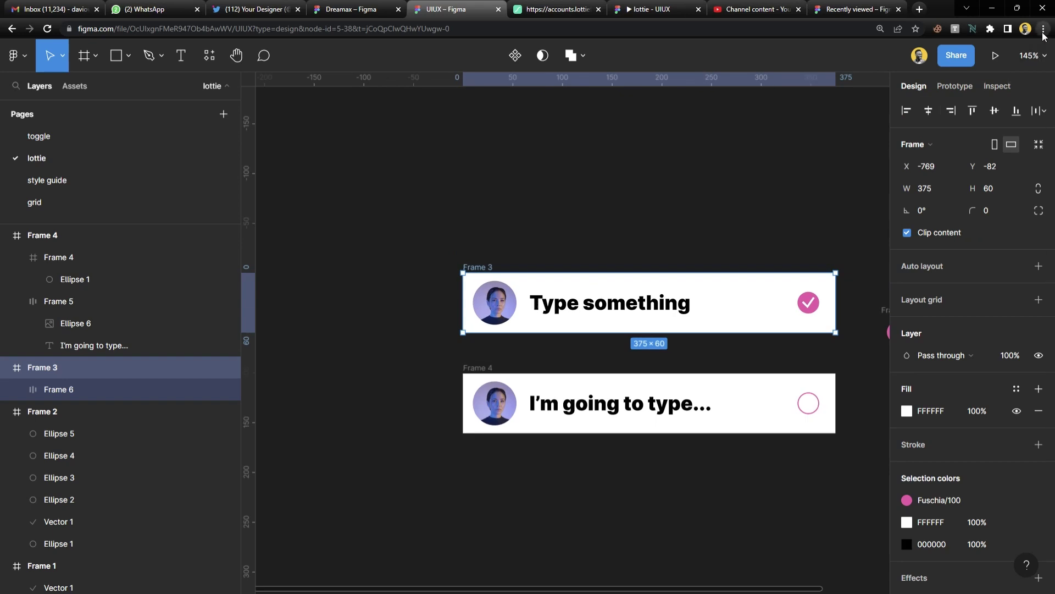
{"action": "key", "text": "ctrl+0"}
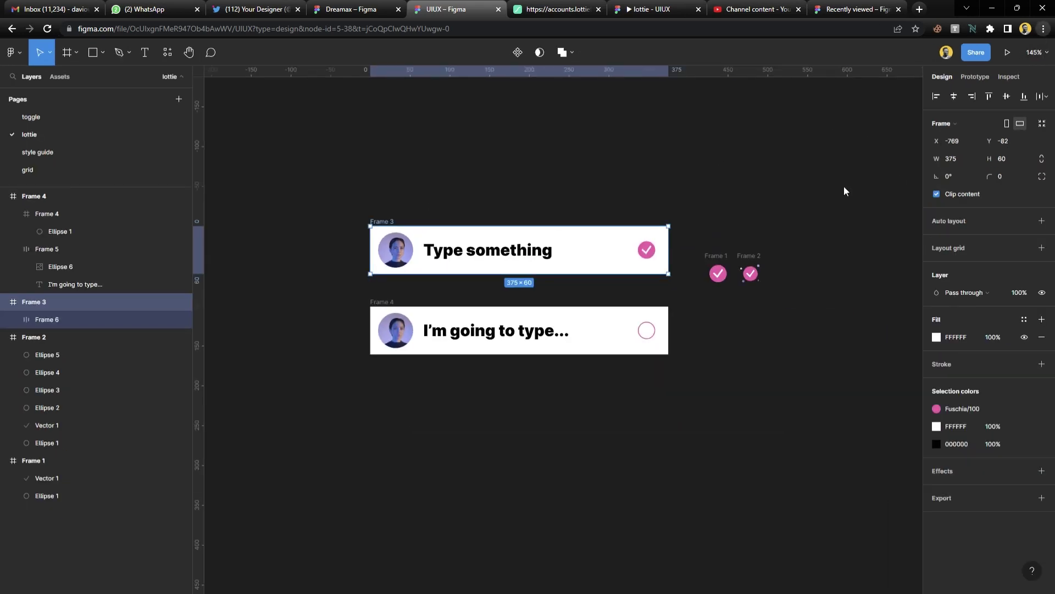
{"action": "left_click", "coordinate": [843, 186]}
{"action": "scroll", "coordinate": [489, 215], "scroll_direction": "up", "scroll_amount": 2}
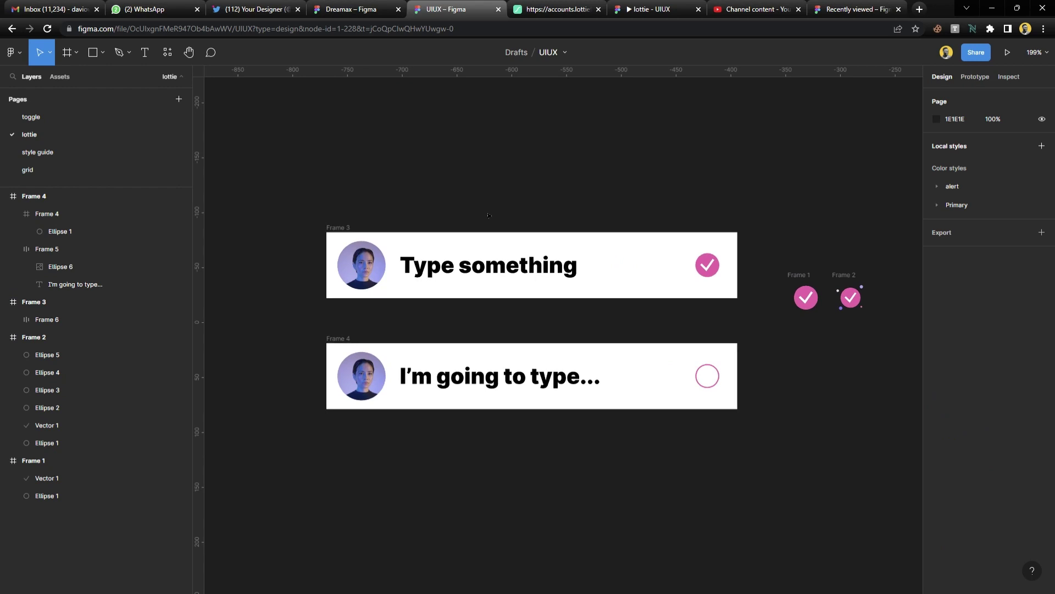
{"action": "left_click_drag", "start_coordinate": [279, 190], "coordinate": [765, 437]}
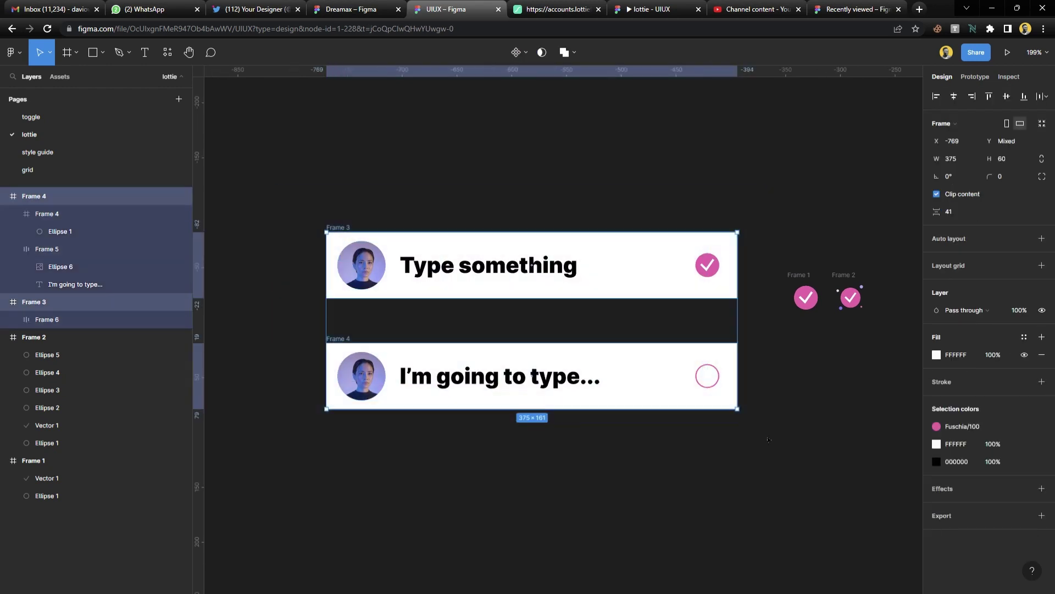
{"action": "scroll", "coordinate": [528, 296], "scroll_direction": "up", "scroll_amount": 1}
{"action": "scroll", "coordinate": [528, 296], "scroll_direction": "up", "scroll_amount": 2}
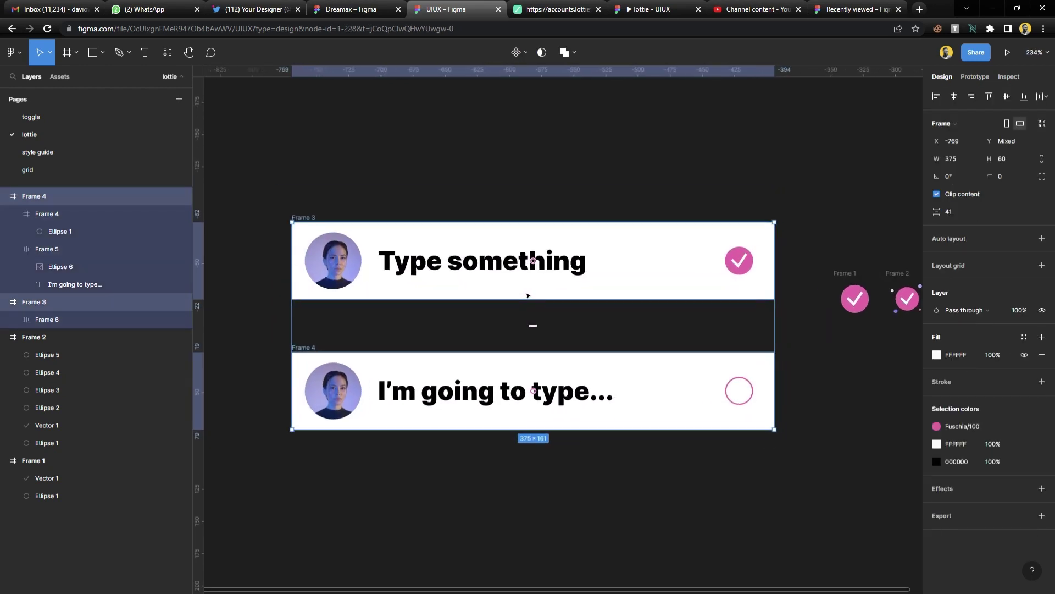
{"action": "scroll", "coordinate": [528, 296], "scroll_direction": "up", "scroll_amount": 1}
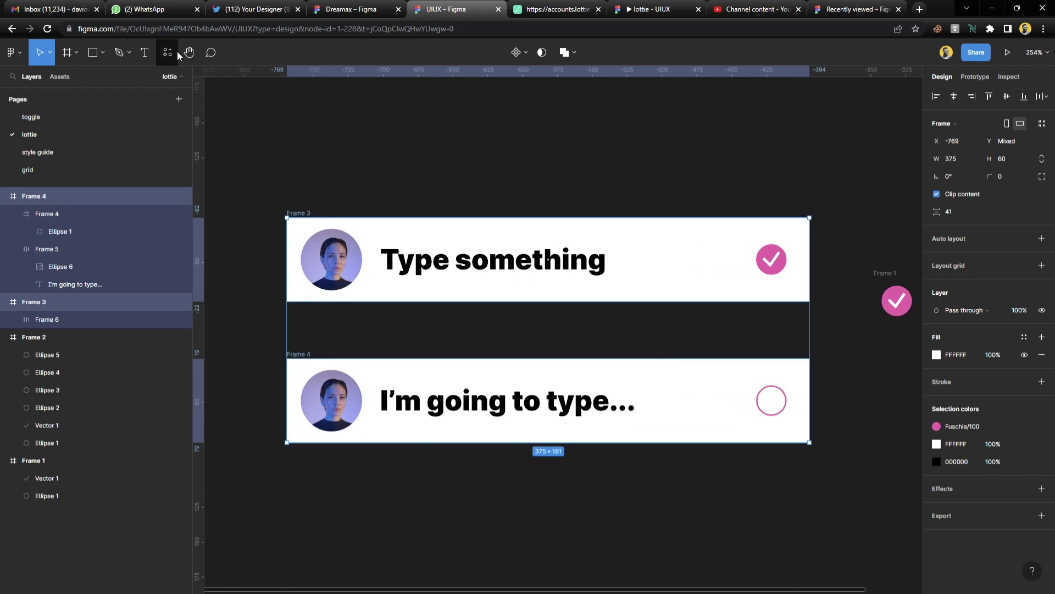
{"action": "left_click", "coordinate": [177, 52]}
Launch LottieFiles and export the selected frames from its Export to Lottie tab
{"action": "left_click", "coordinate": [315, 182]}
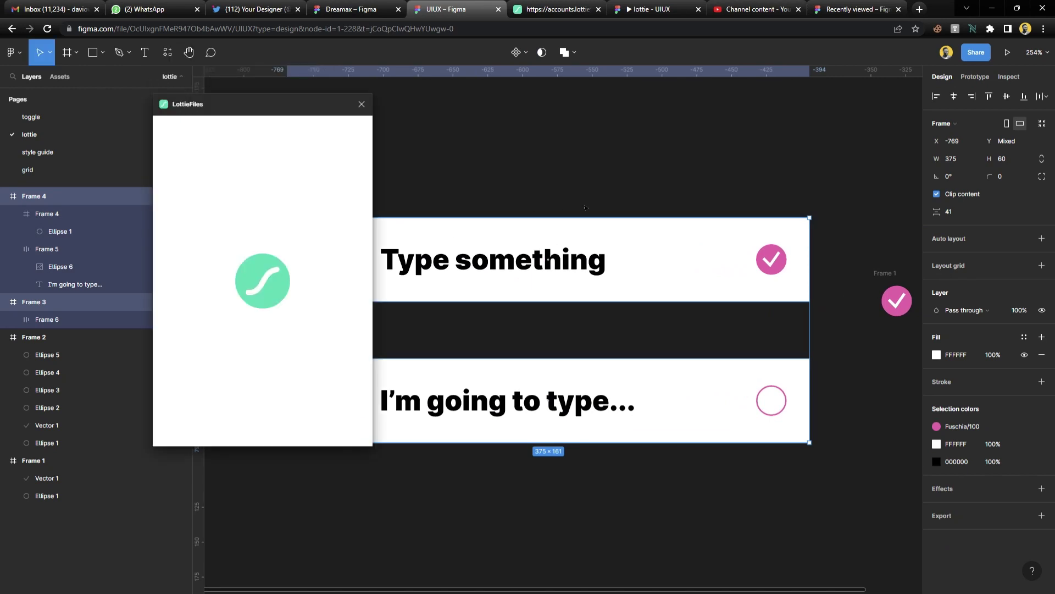
{"action": "scroll", "coordinate": [550, 207], "scroll_direction": "left", "scroll_amount": 2}
{"action": "scroll", "coordinate": [585, 208], "scroll_direction": "left", "scroll_amount": 2}
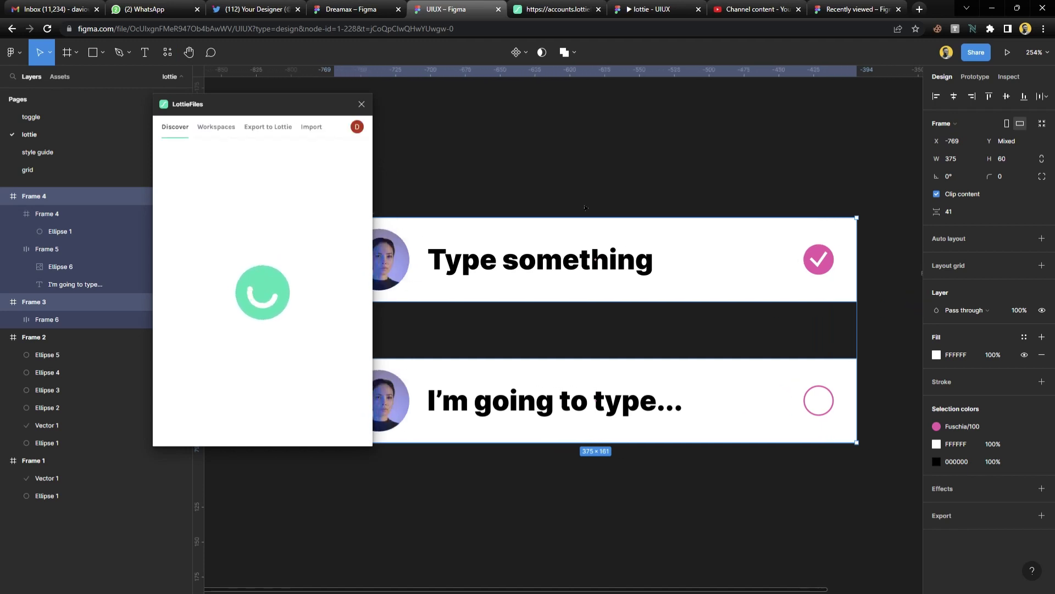
{"action": "left_click", "coordinate": [278, 128]}
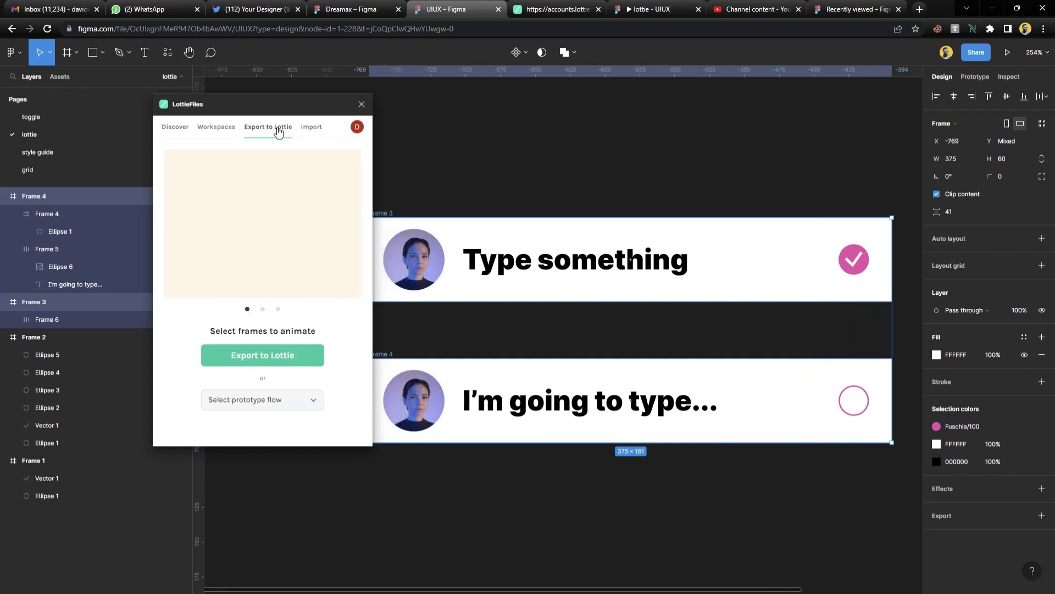
{"action": "left_click", "coordinate": [263, 362]}
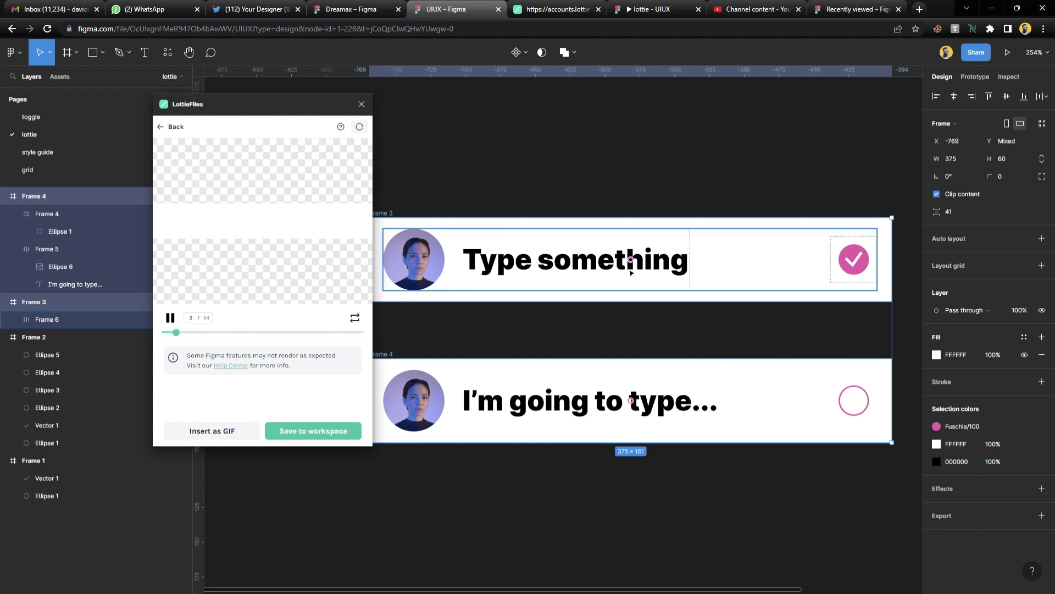
Ungroup the Frame 6 and Frame 5 wrappers inside Frame 3 with Shift+Ctrl+G
{"action": "left_click", "coordinate": [694, 268]}
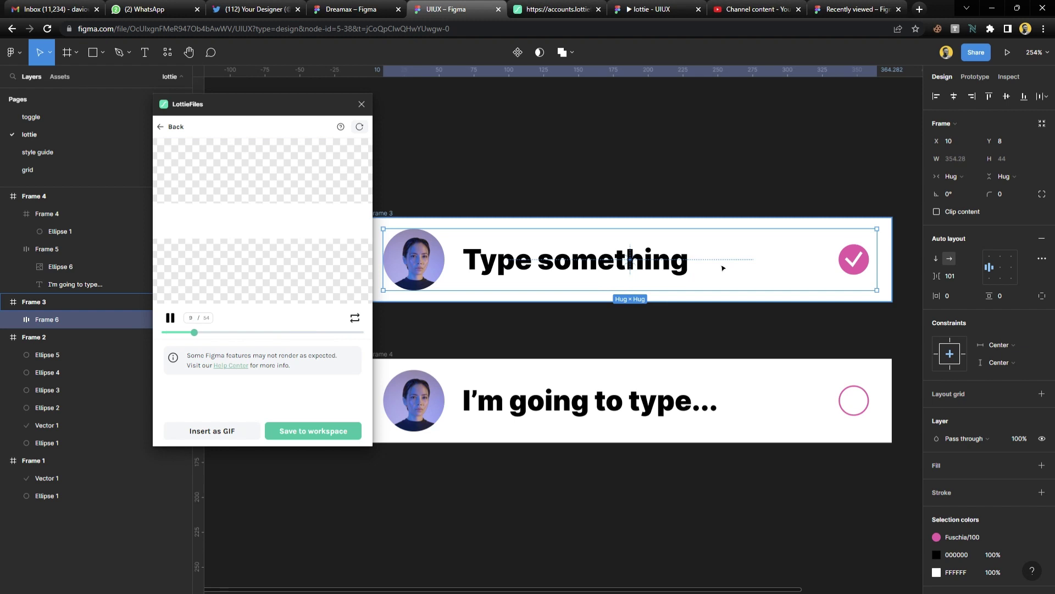
{"action": "key", "text": "ctrl+shift+g"}
{"action": "left_click", "coordinate": [608, 270]}
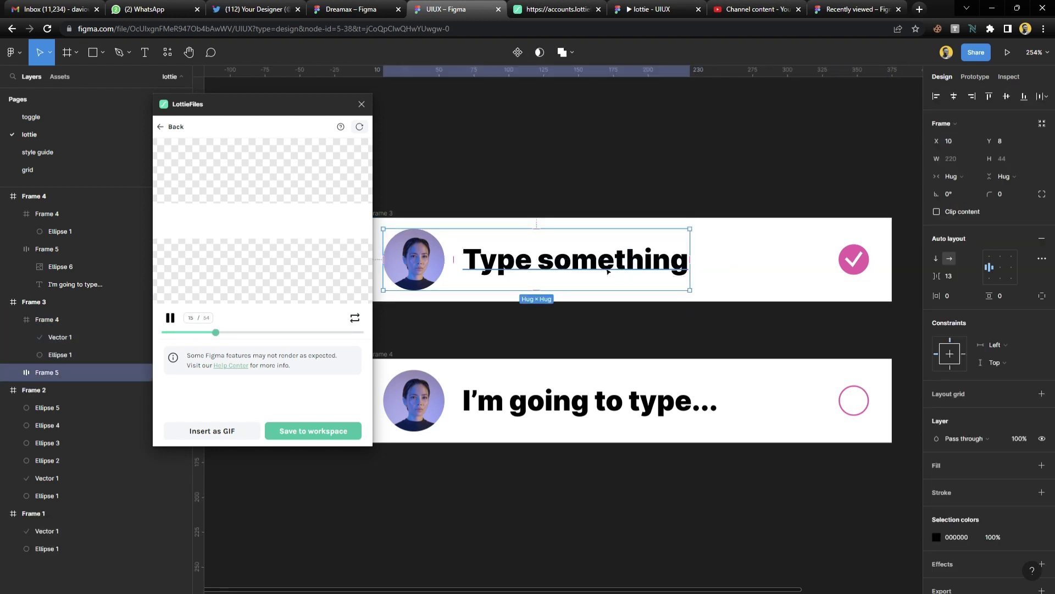
{"action": "key", "text": "ctrl+shift+g"}
{"action": "key", "text": "Escape"}
Unwrap the check mark and lower circle from their inner frames, then deselect
{"action": "left_click", "coordinate": [558, 260]}
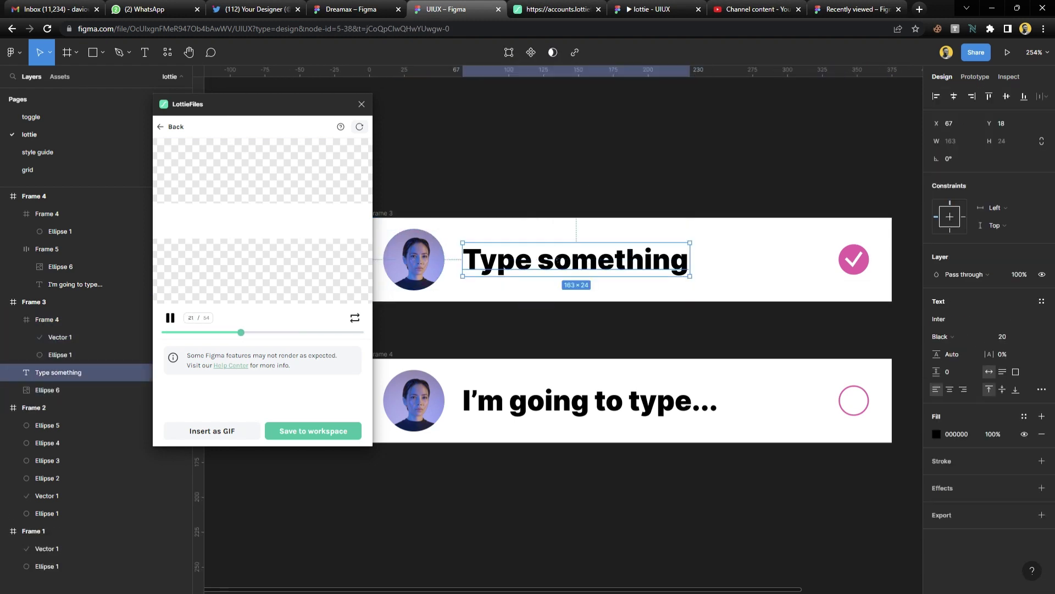
{"action": "left_click", "coordinate": [854, 266]}
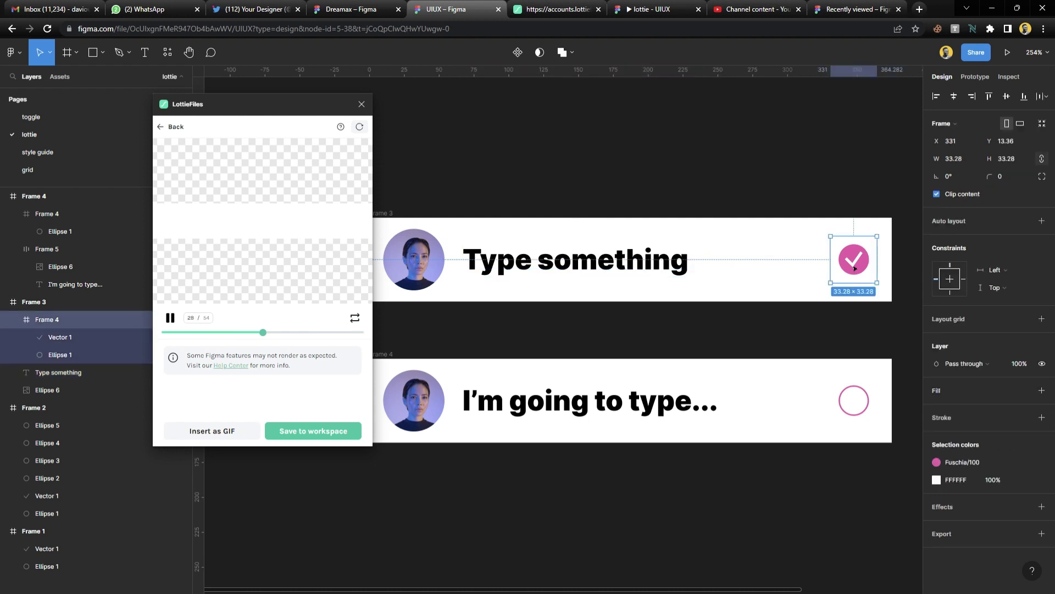
{"action": "key", "text": "ctrl+shift+g"}
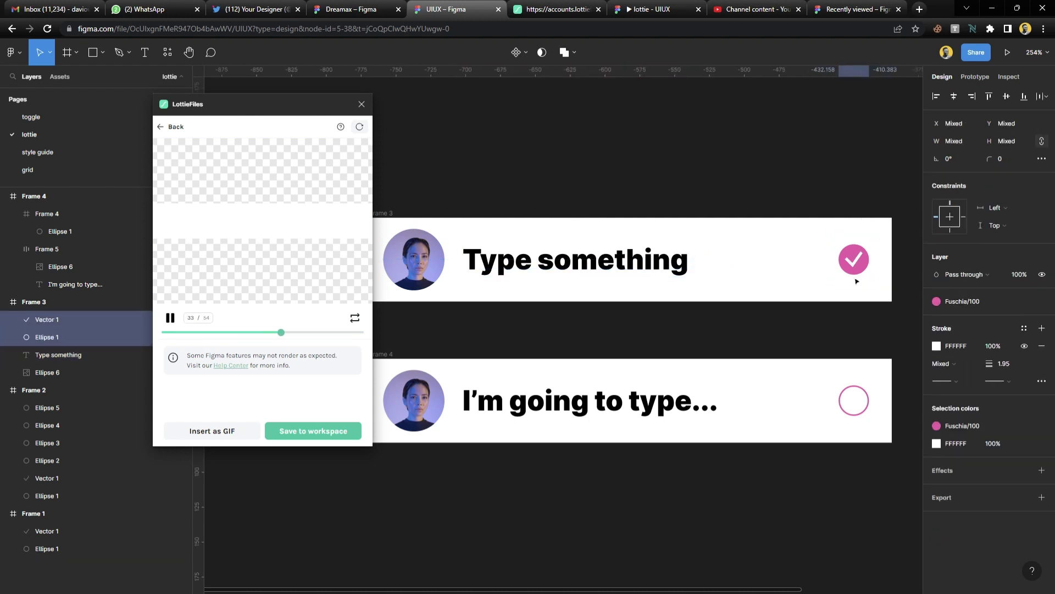
{"action": "left_click", "coordinate": [855, 406]}
{"action": "key", "text": "ctrl+shift+g"}
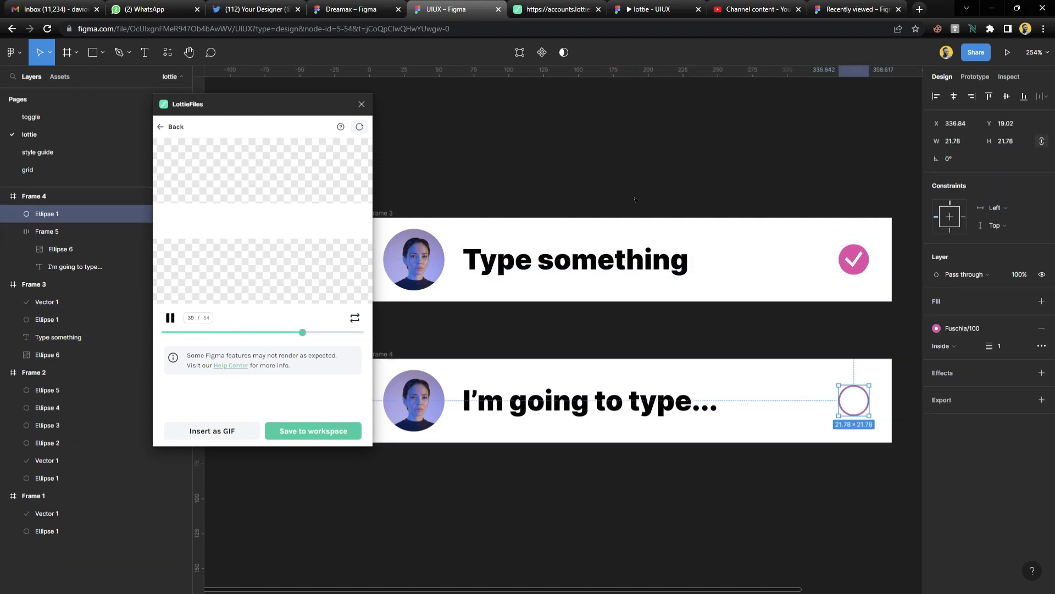
{"action": "left_click", "coordinate": [635, 199]}
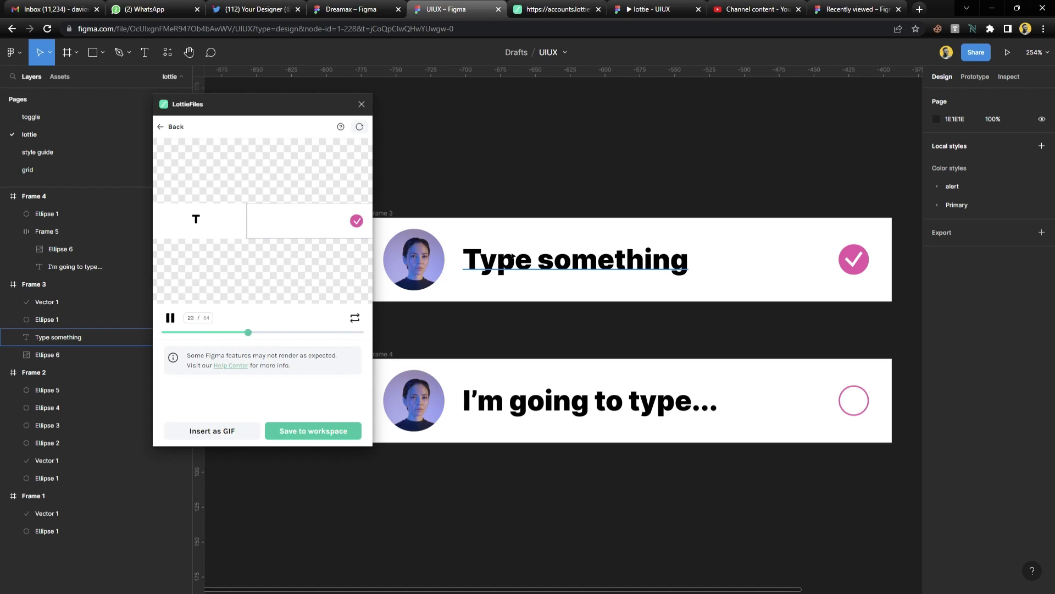
{"action": "scroll", "coordinate": [550, 260], "scroll_direction": "left", "scroll_amount": 1}
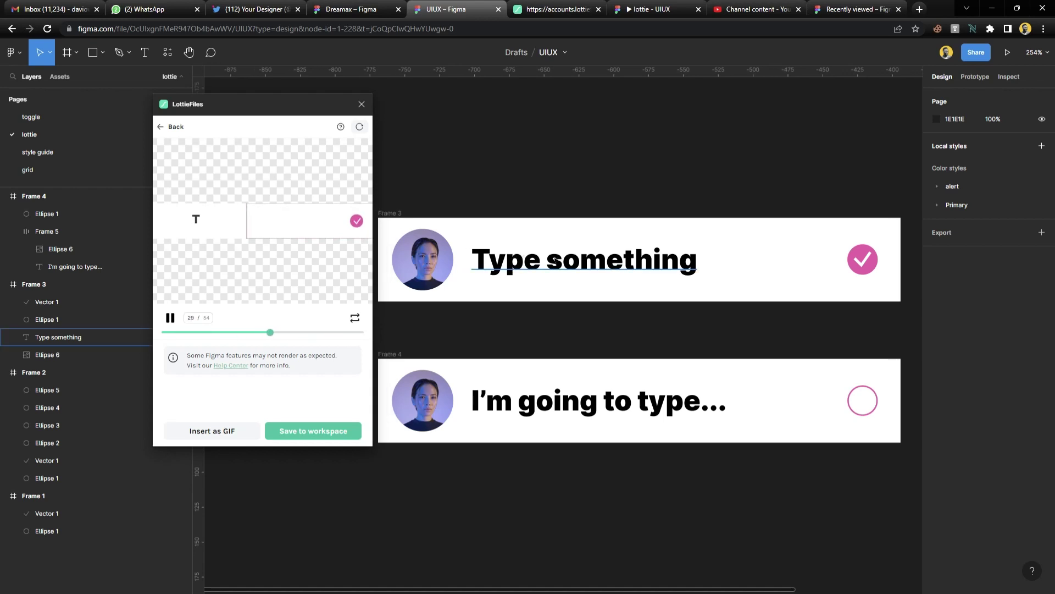
{"action": "scroll", "coordinate": [555, 262], "scroll_direction": "down", "scroll_amount": 3, "text": "ctrl"}
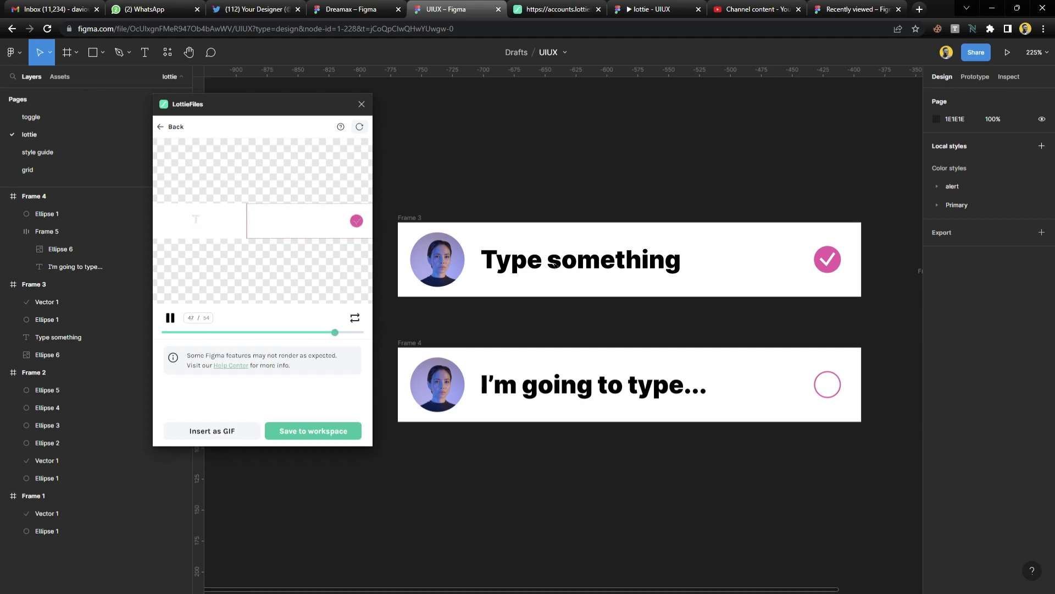
Duplicate the Type something text above Frame 3 and export it as a 4x PNG
{"action": "left_click", "coordinate": [584, 266]}
{"action": "left_click_drag", "start_coordinate": [587, 263], "coordinate": [581, 165]}
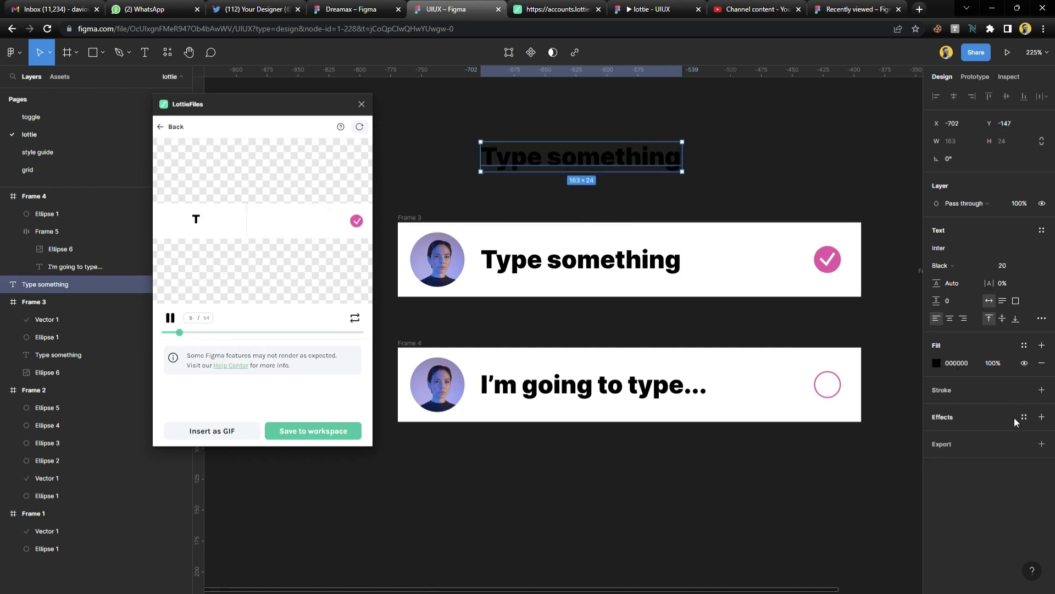
{"action": "left_click", "coordinate": [959, 447]}
{"action": "left_click", "coordinate": [952, 462]}
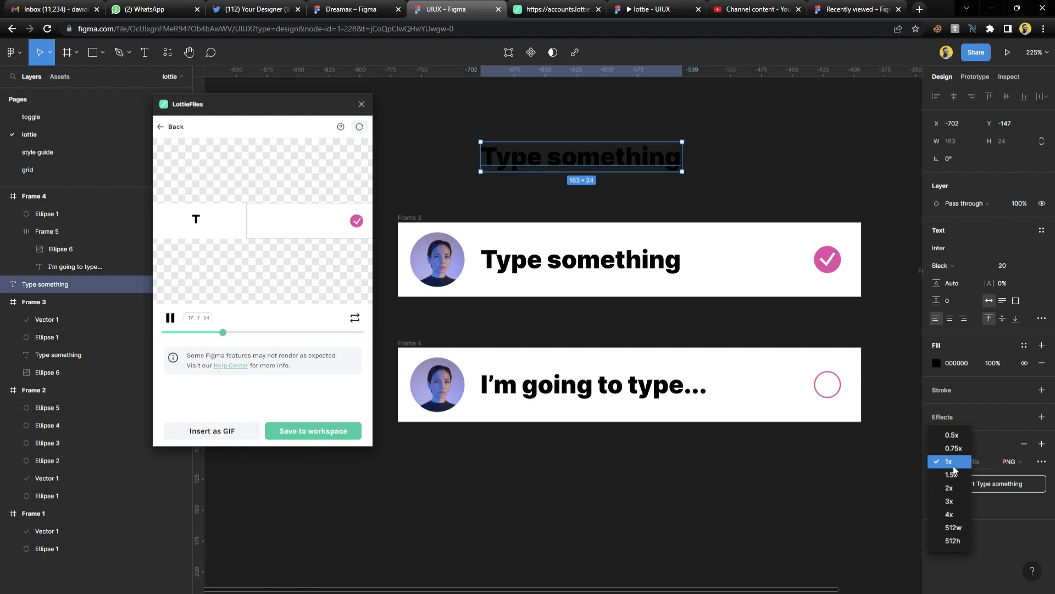
{"action": "left_click", "coordinate": [950, 515]}
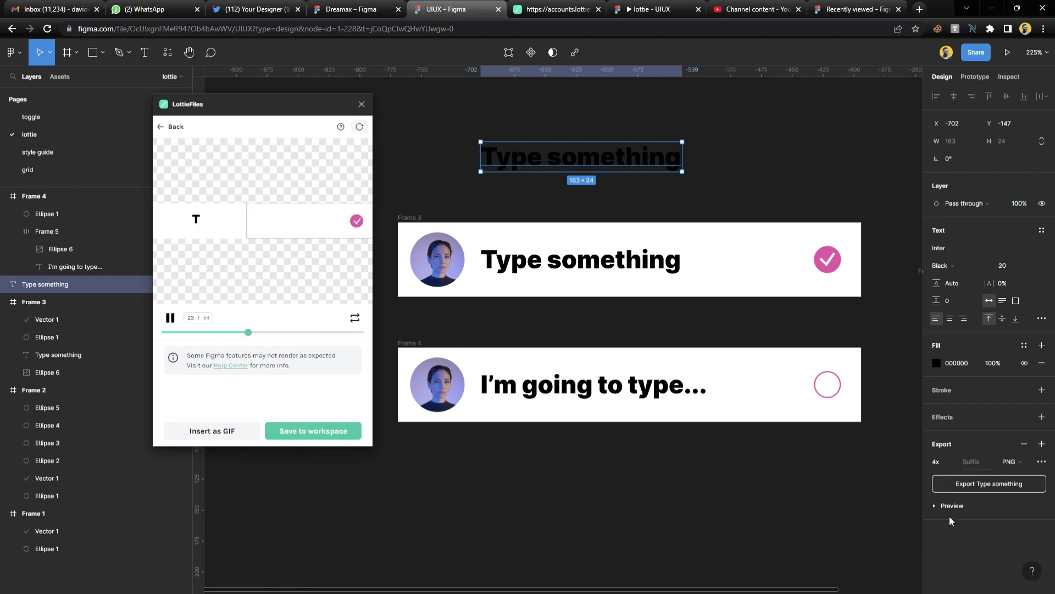
{"action": "left_click", "coordinate": [969, 485]}
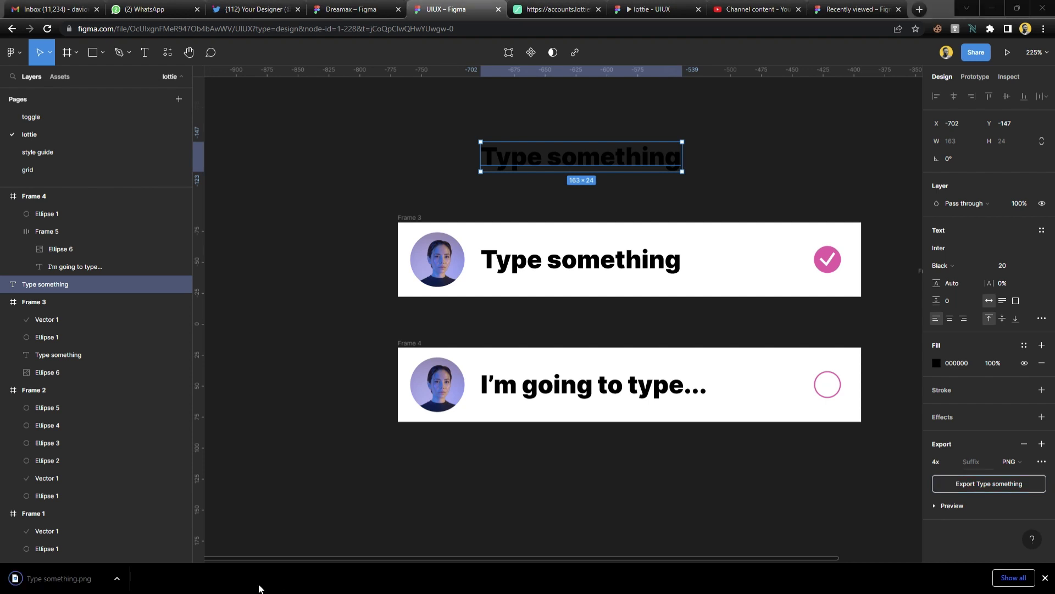
Drag the exported Type something PNG onto the canvas and place it over Frame 3's text
{"action": "left_click_drag", "start_coordinate": [526, 179], "coordinate": [303, 379]}
{"action": "left_click_drag", "start_coordinate": [295, 377], "coordinate": [579, 325]}
{"action": "left_click_drag", "start_coordinate": [370, 336], "coordinate": [545, 333]}
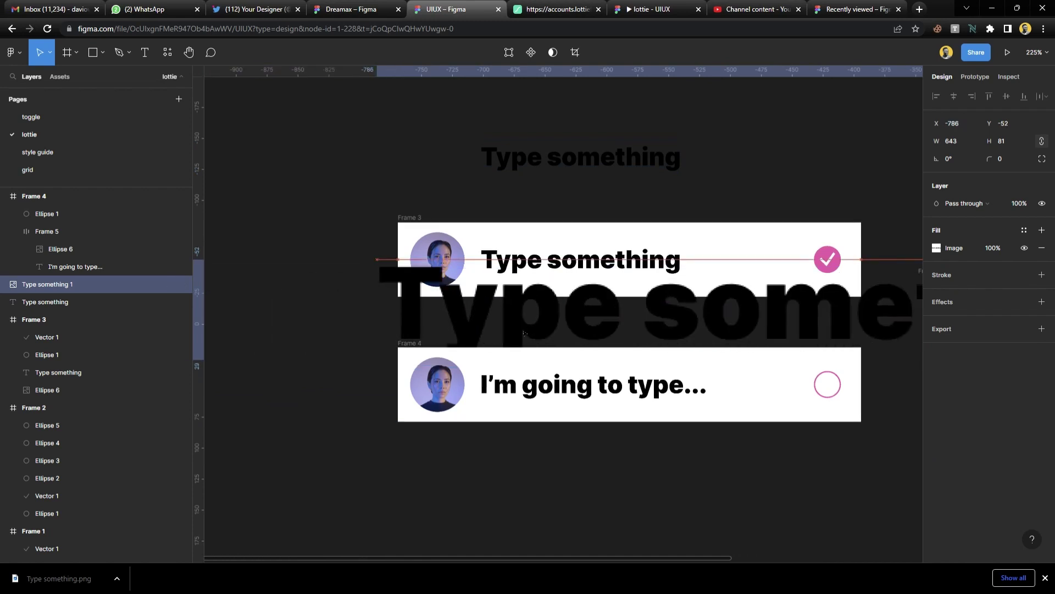
{"action": "left_click_drag", "start_coordinate": [382, 359], "coordinate": [508, 277]}
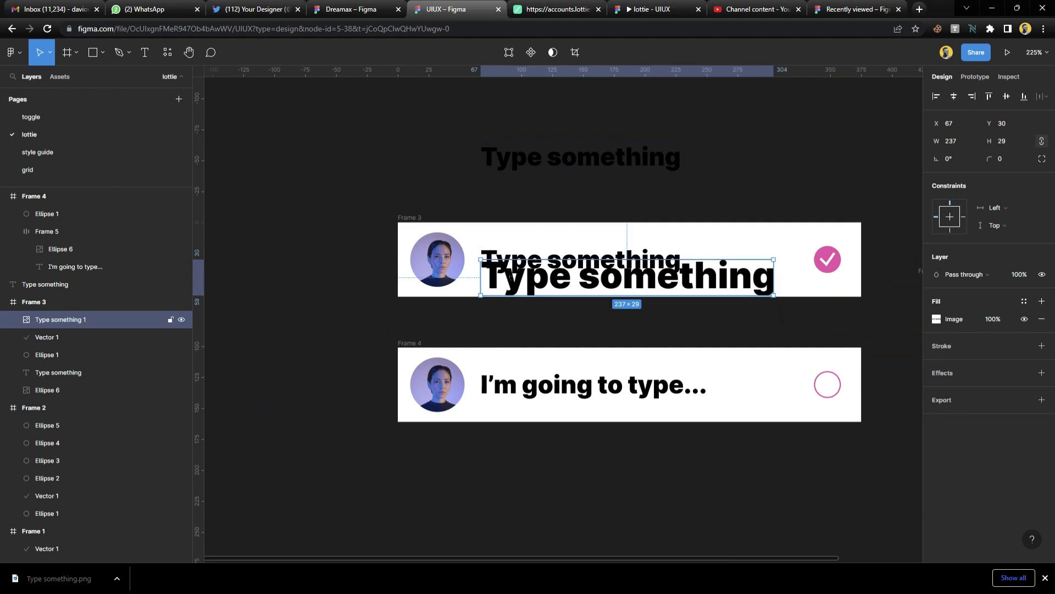
Set the Type something 1 image width to 163 and select the original text layer
{"action": "left_click", "coordinate": [659, 259]}
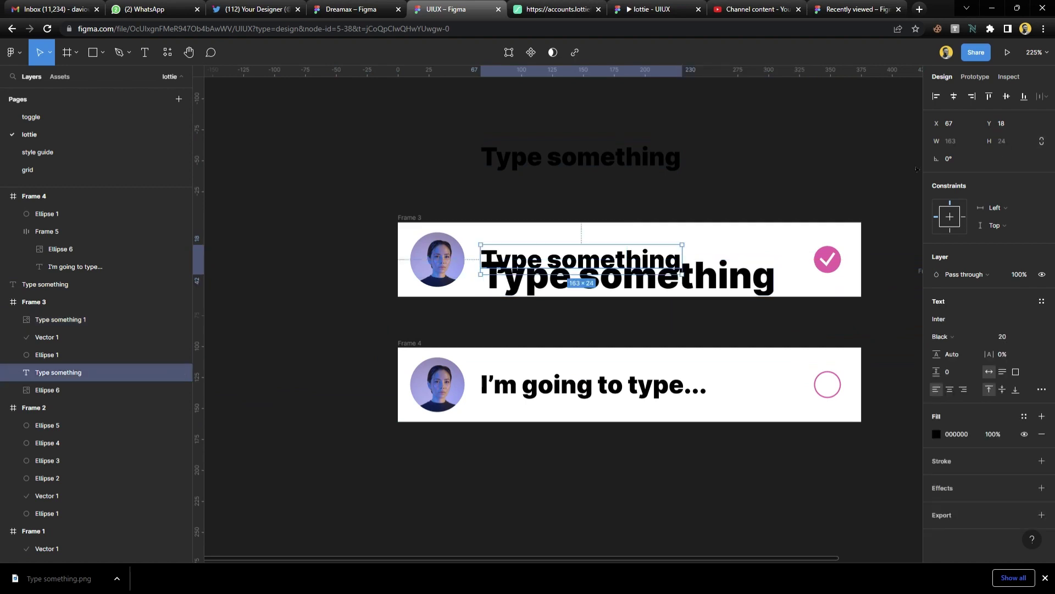
{"action": "left_click", "coordinate": [753, 282]}
{"action": "left_click", "coordinate": [967, 144]}
{"action": "type", "text": "1"}
{"action": "key", "text": "Return"}
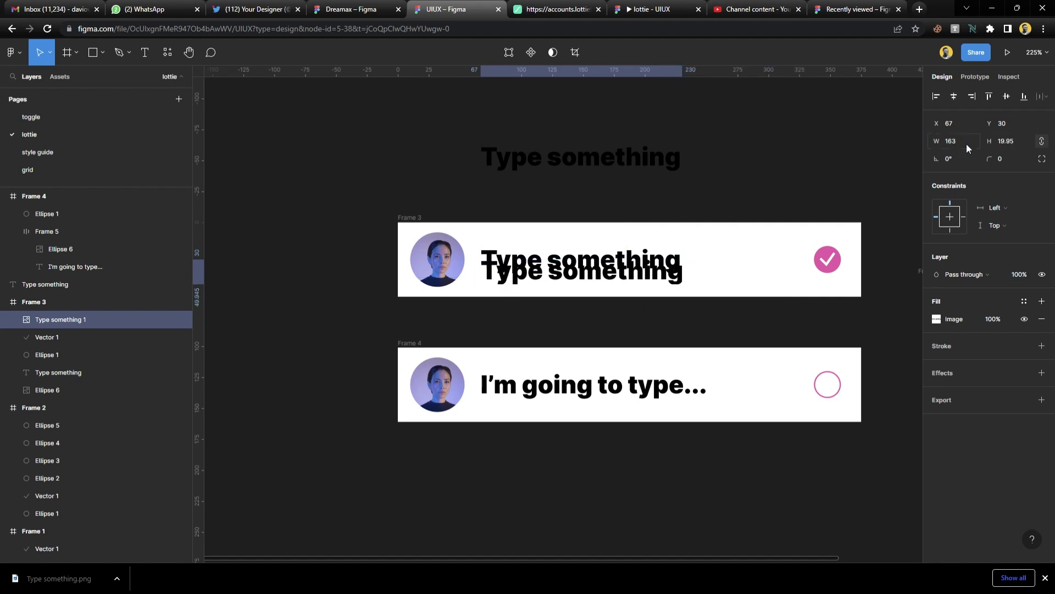
{"action": "scroll", "coordinate": [628, 296], "scroll_direction": "up", "scroll_amount": 3}
{"action": "scroll", "coordinate": [628, 296], "scroll_direction": "up", "scroll_amount": 1}
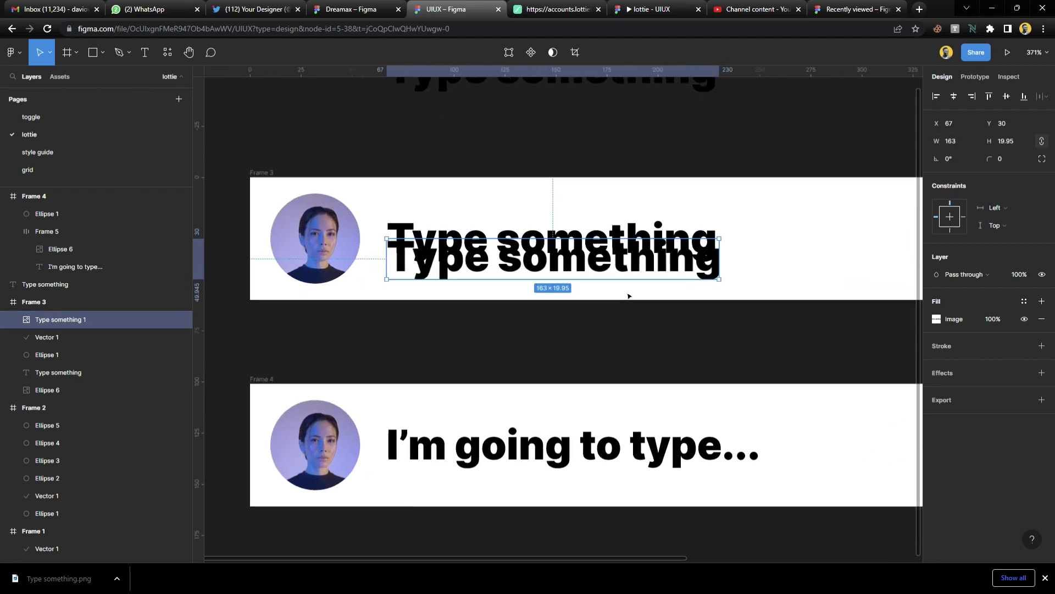
{"action": "left_click", "coordinate": [651, 229]}
Delete the original Type something text and centre its image vertically in Frame 3
{"action": "key", "text": "Delete"}
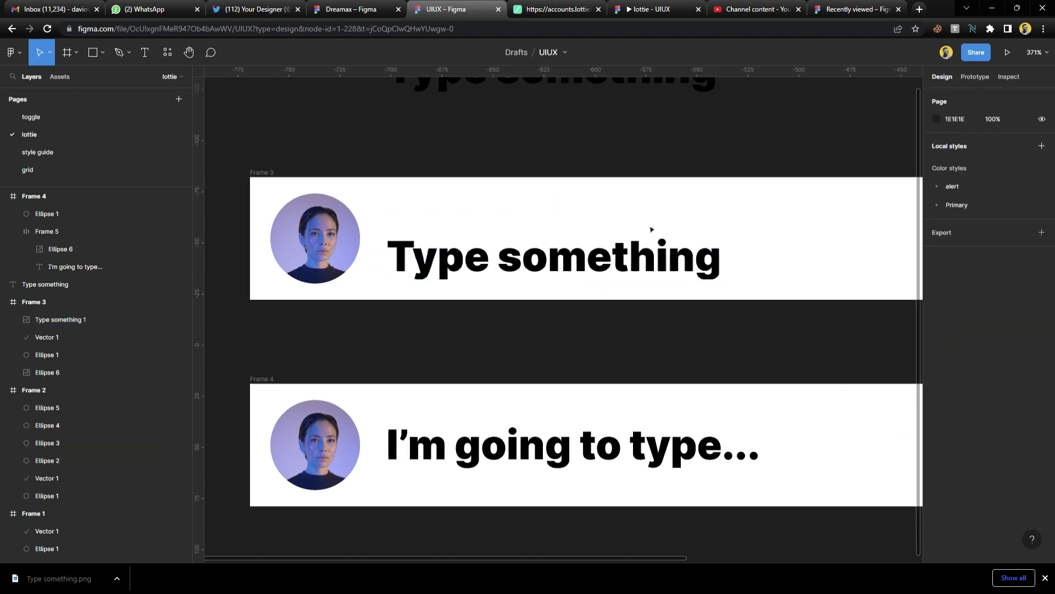
{"action": "left_click", "coordinate": [652, 271]}
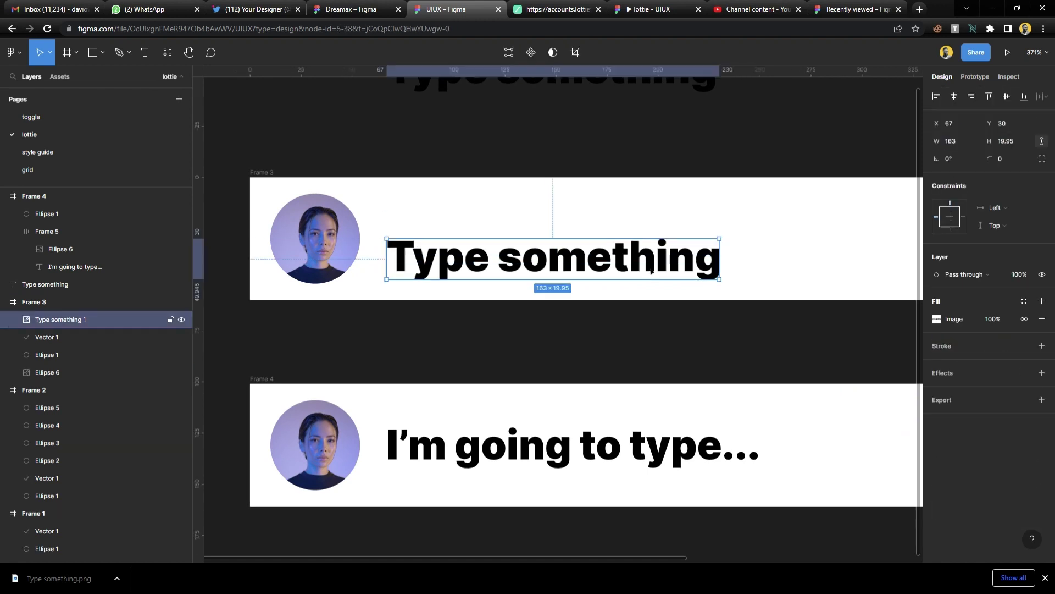
{"action": "left_click", "coordinate": [1007, 96]}
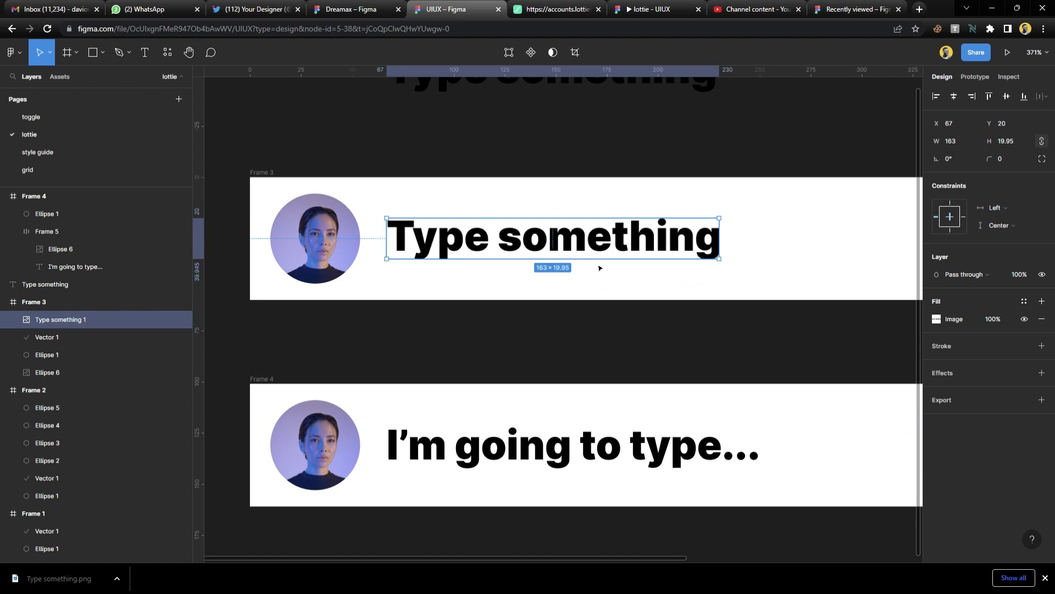
Ungroup Frame 5 into Frame 4 and delete the I'm going to type... text
{"action": "left_click", "coordinate": [615, 448]}
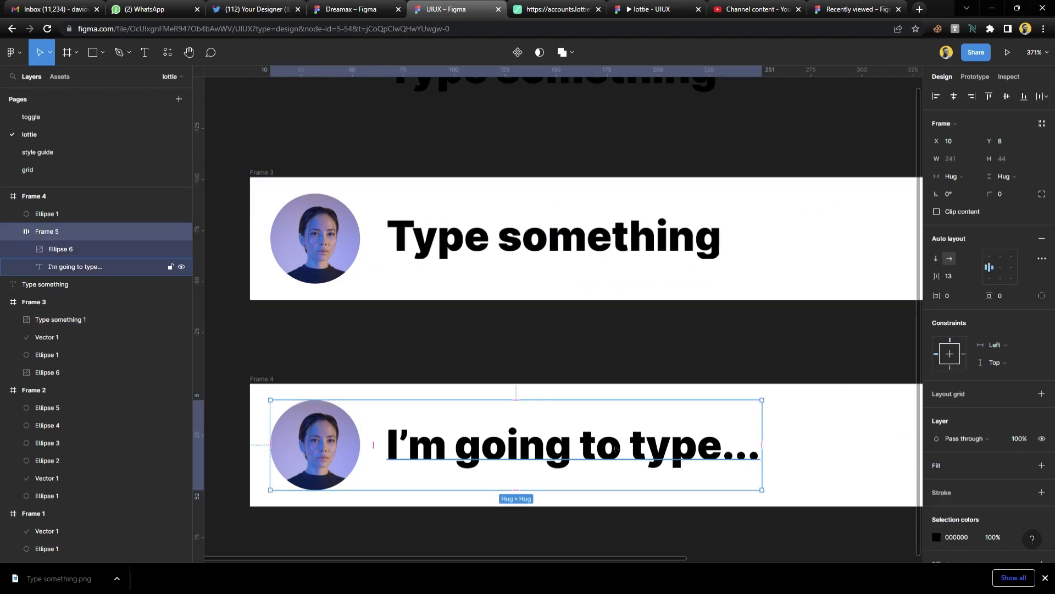
{"action": "key", "text": "ctrl+shift+g"}
{"action": "left_click", "coordinate": [617, 459]}
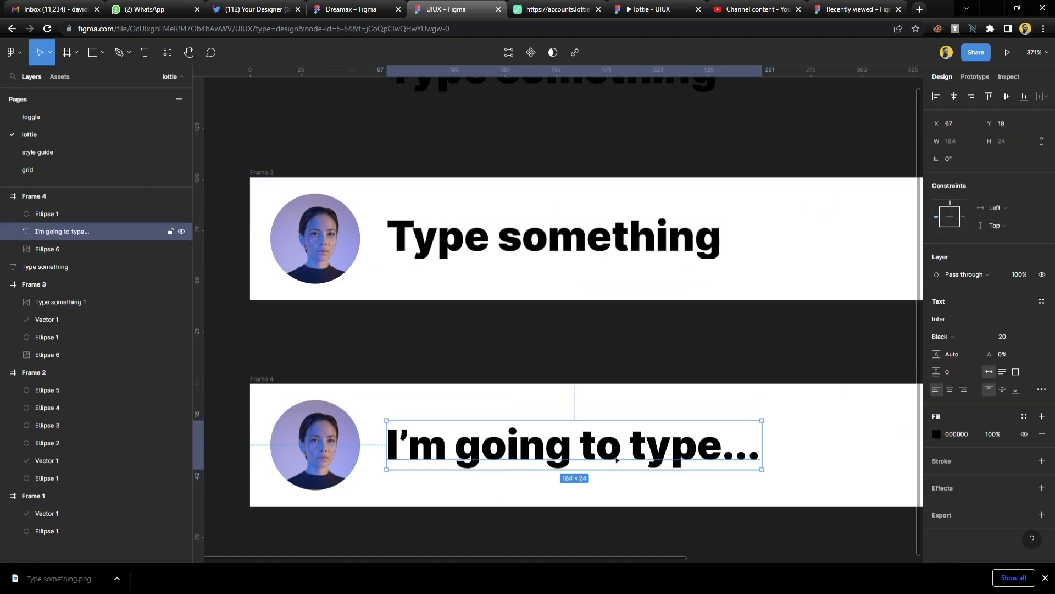
{"action": "scroll", "coordinate": [602, 379], "scroll_direction": "down", "scroll_amount": 3}
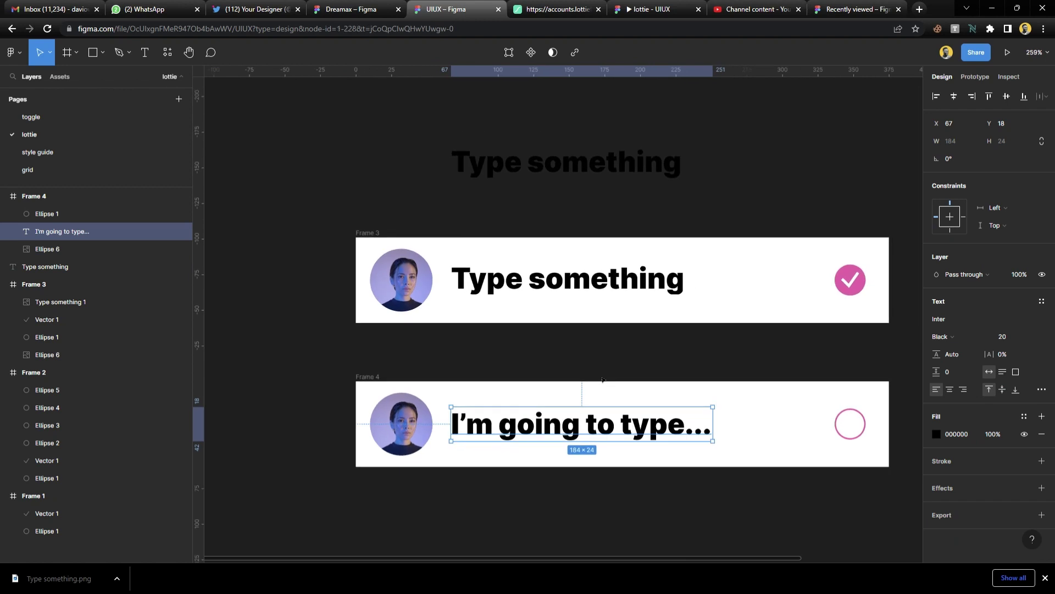
{"action": "key", "text": "Delete"}
Paste the Type something image into Frame 4
{"action": "left_click", "coordinate": [364, 377]}
{"action": "key", "text": "ctrl+v"}
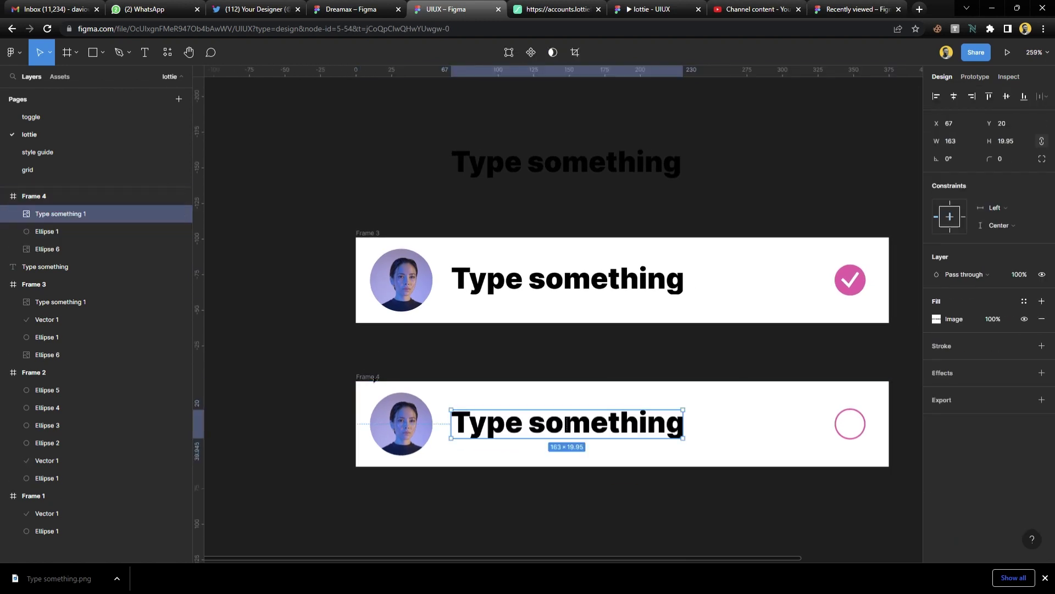
{"action": "left_click", "coordinate": [726, 395]}
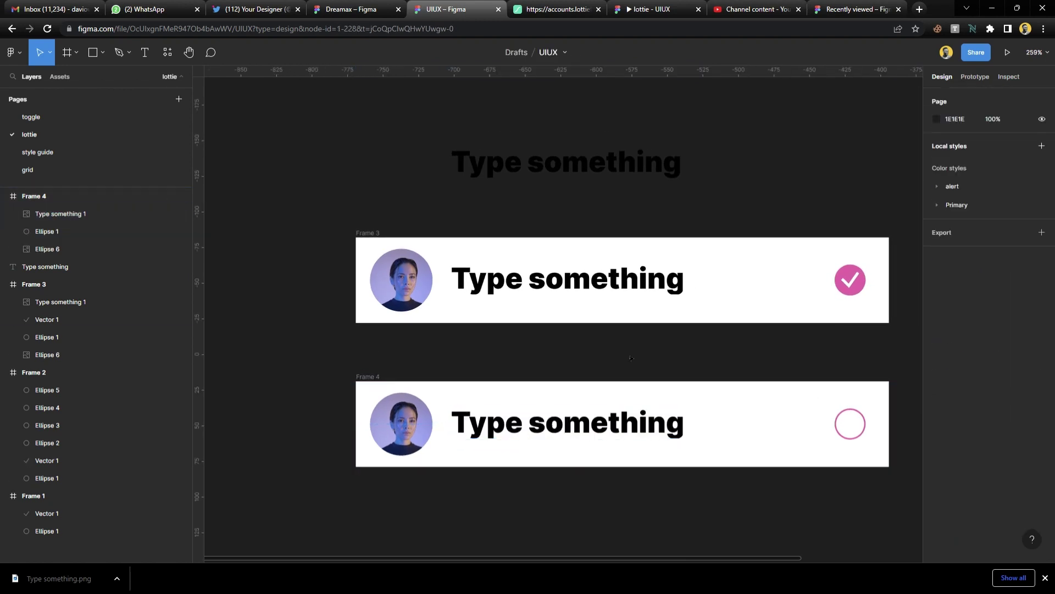
{"action": "scroll", "coordinate": [549, 363], "scroll_direction": "down", "scroll_amount": 1}
{"action": "scroll", "coordinate": [552, 384], "scroll_direction": "up", "scroll_amount": 2}
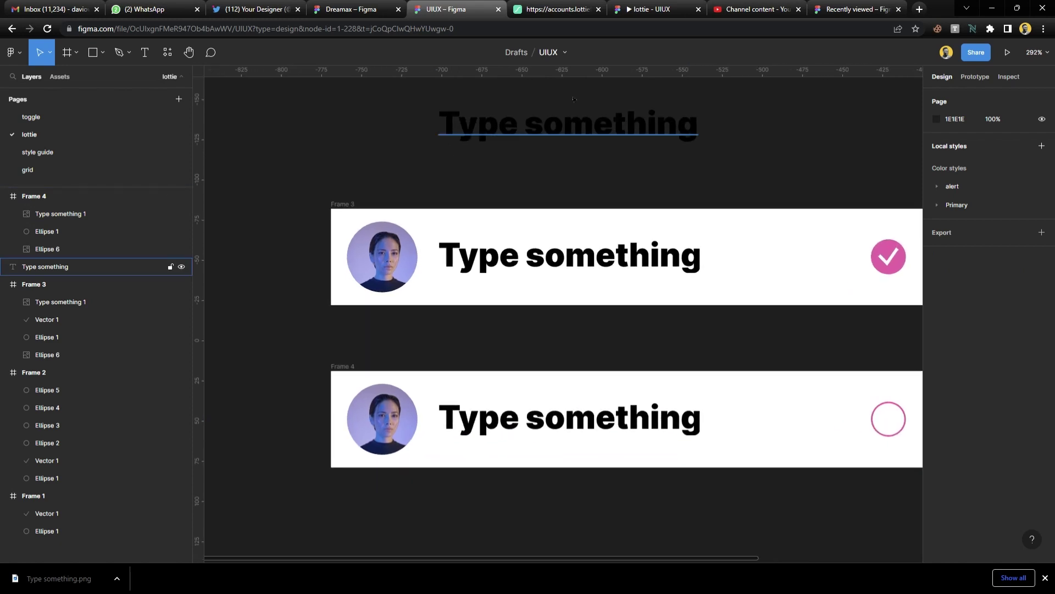
Delete the spare top Type something text and select Frame 3 and Frame 4 together
{"action": "left_click", "coordinate": [572, 130]}
{"action": "key", "text": "Delete"}
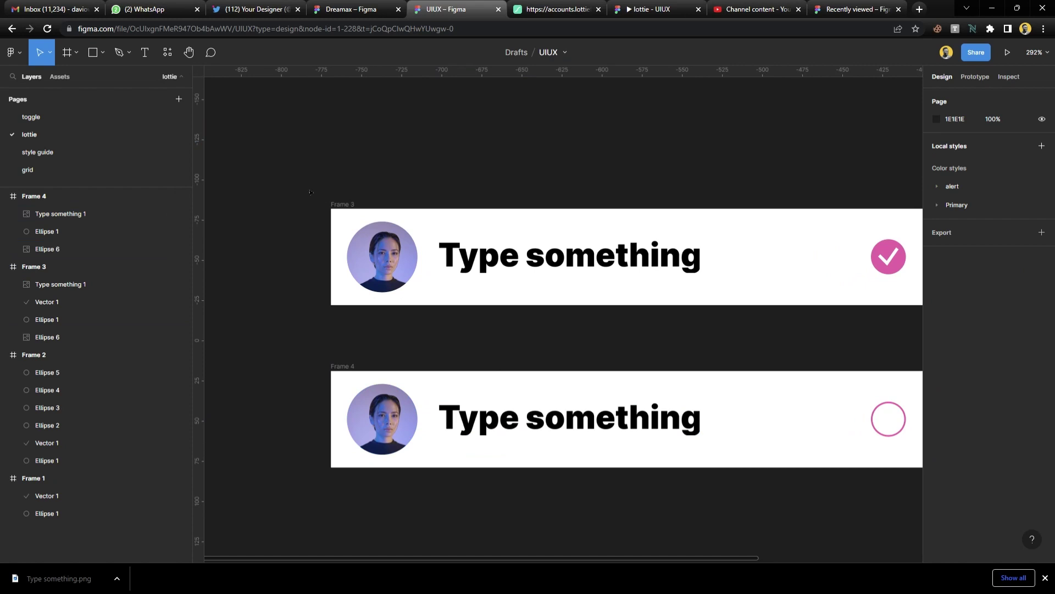
{"action": "left_click", "coordinate": [336, 204]}
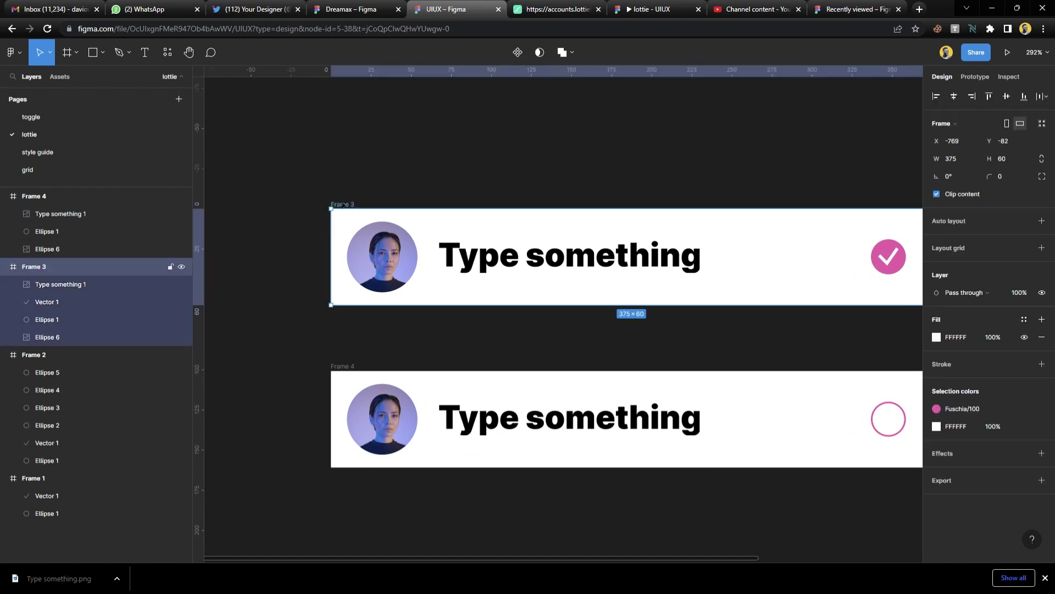
{"action": "left_click", "coordinate": [351, 367], "text": "shift"}
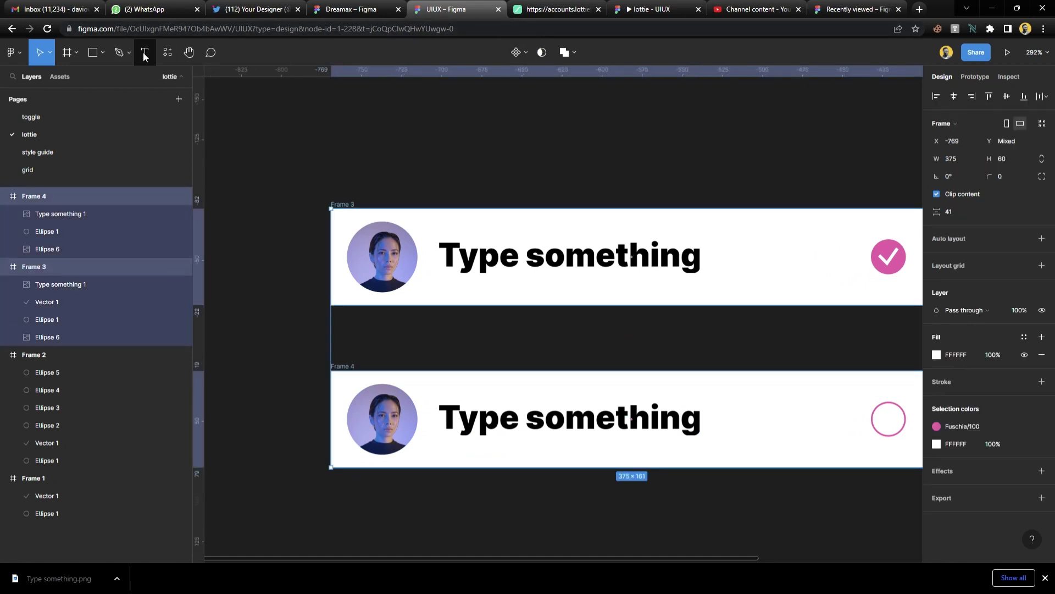
Export both frames with LottieFiles' Export to Lottie to preview the animation
{"action": "left_click", "coordinate": [168, 55]}
{"action": "key", "text": "Escape"}
{"action": "scroll", "coordinate": [576, 256], "scroll_direction": "down", "scroll_amount": 3}
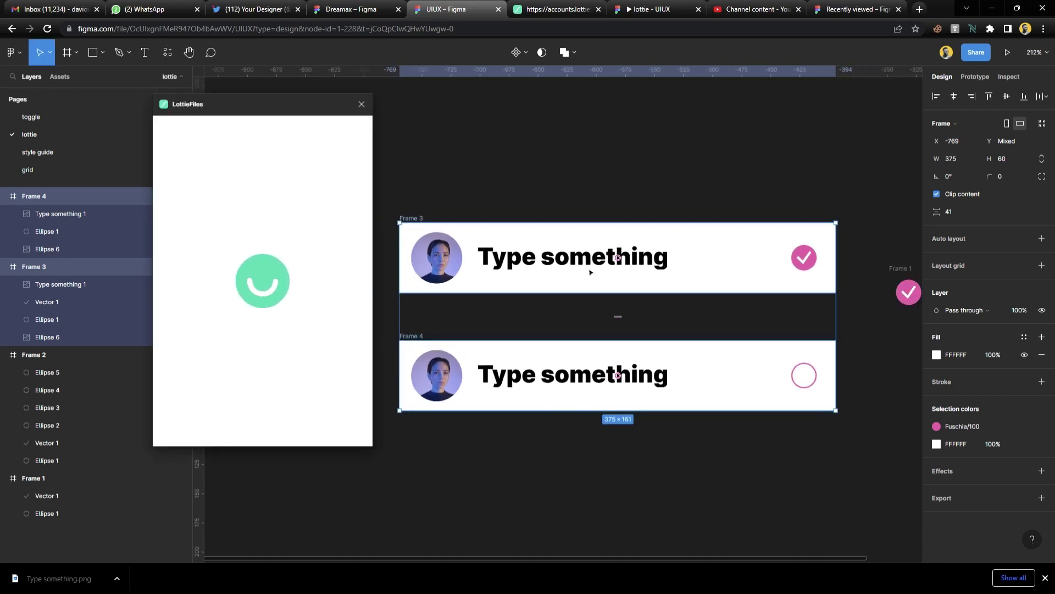
{"action": "left_click", "coordinate": [257, 129]}
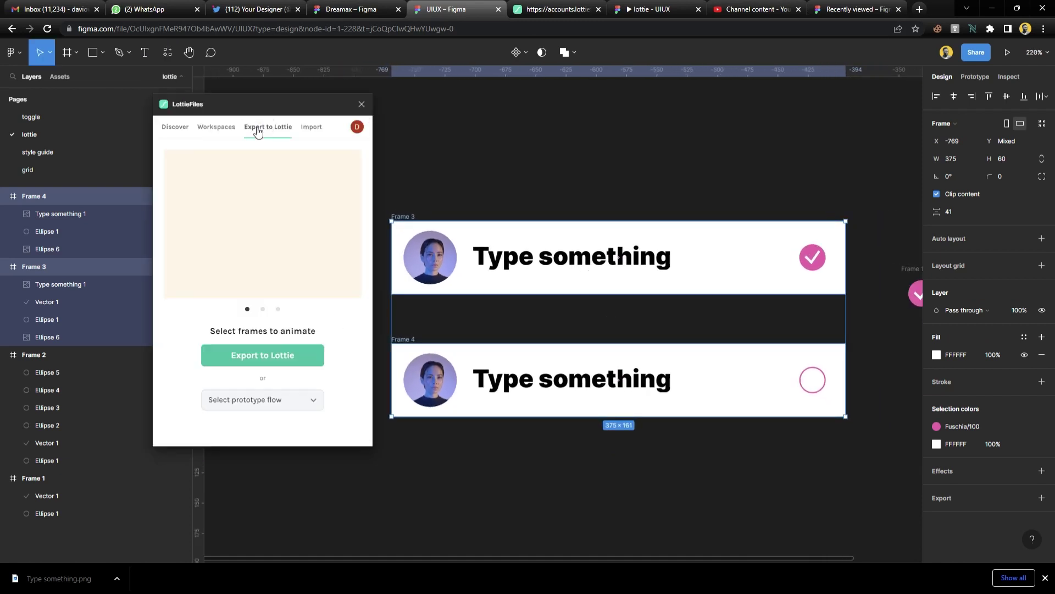
{"action": "left_click", "coordinate": [278, 366]}
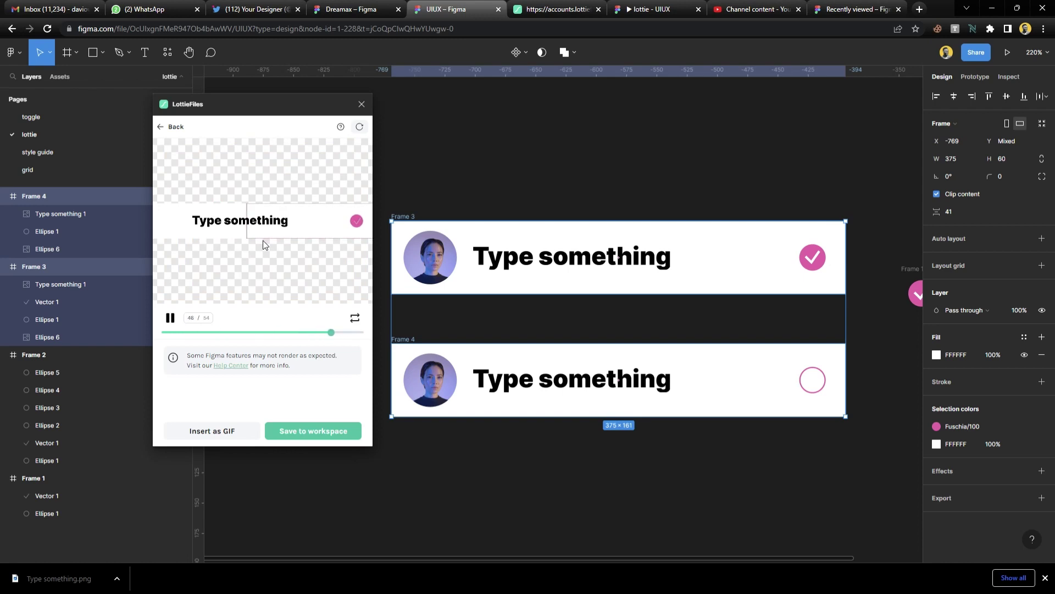
{"action": "left_click", "coordinate": [512, 187]}
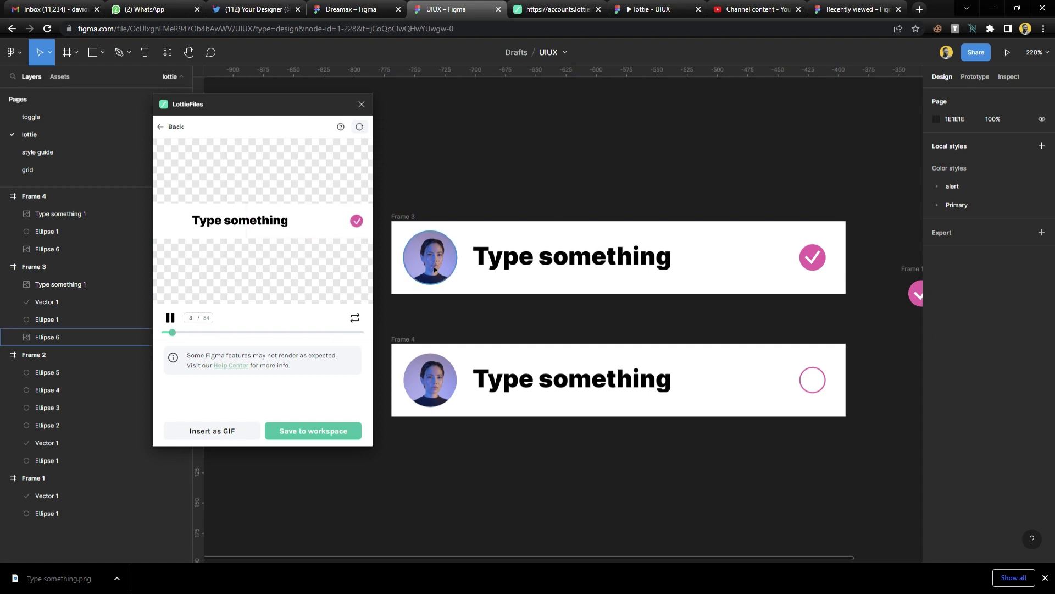
{"action": "left_click", "coordinate": [443, 248]}
Export the Ellipse 6 avatar as a PNG at 4x scale
{"action": "scroll", "coordinate": [462, 255], "scroll_direction": "left", "scroll_amount": 2}
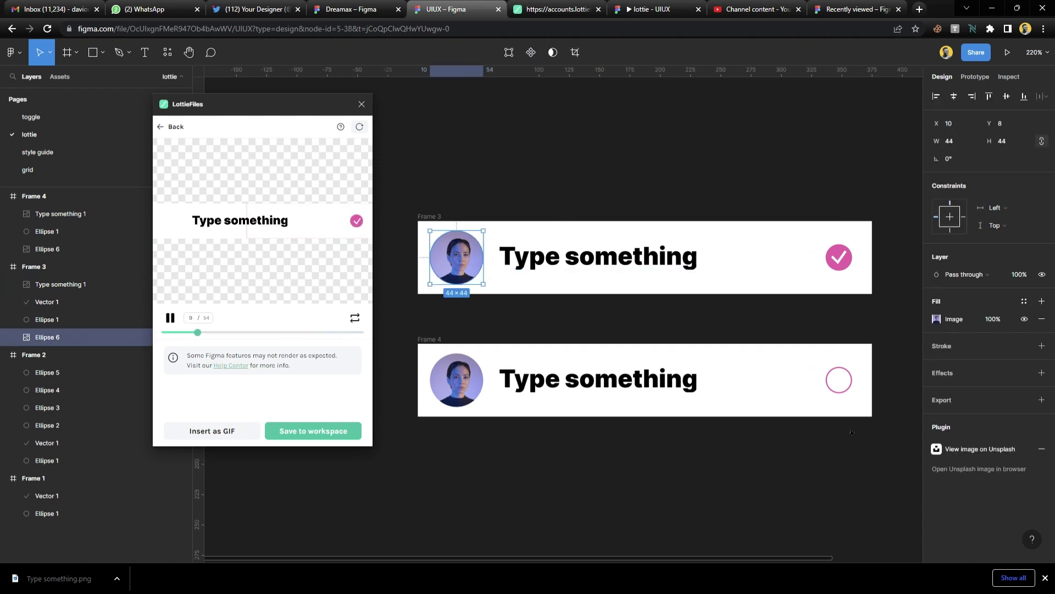
{"action": "left_click", "coordinate": [963, 401]}
{"action": "left_click", "coordinate": [940, 418]}
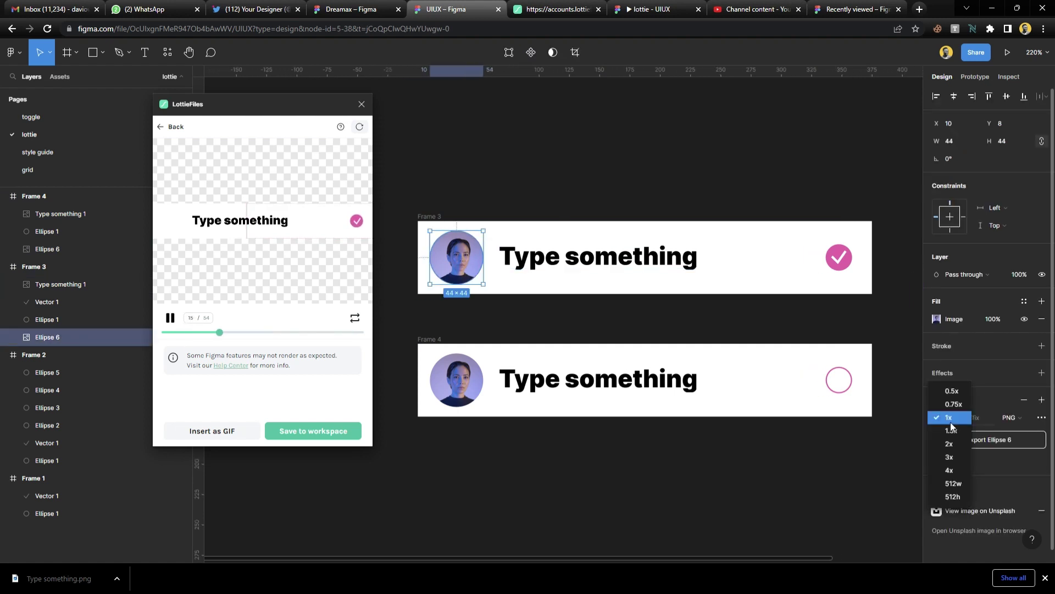
{"action": "left_click", "coordinate": [953, 469]}
{"action": "left_click", "coordinate": [970, 441]}
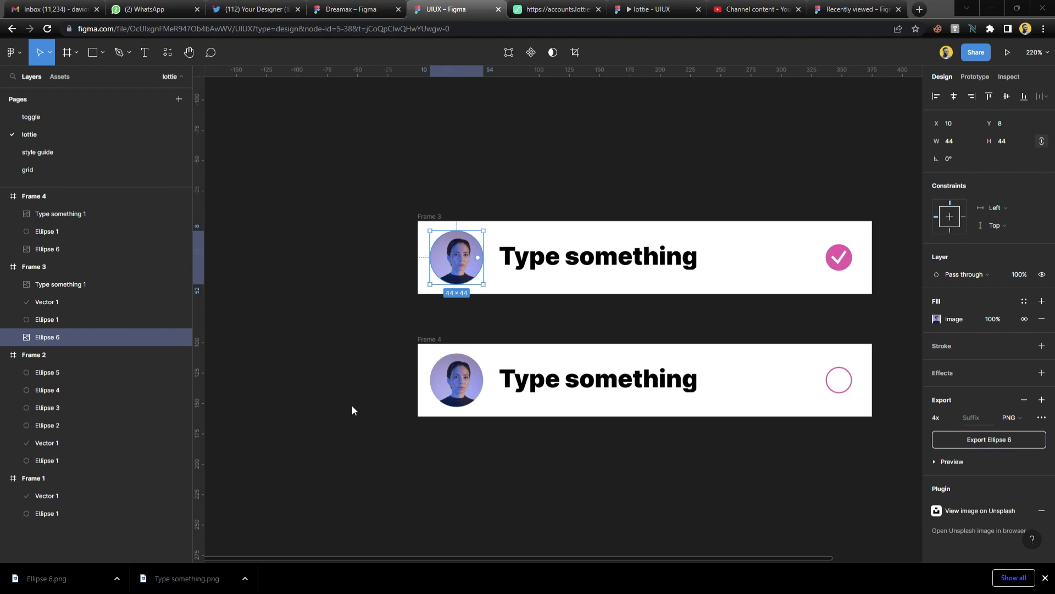
Place the exported PNG at 44 px height onto Frame 3's avatar, behind the other layers
{"action": "left_click_drag", "start_coordinate": [352, 411], "coordinate": [341, 399]}
{"action": "left_click", "coordinate": [1016, 144]}
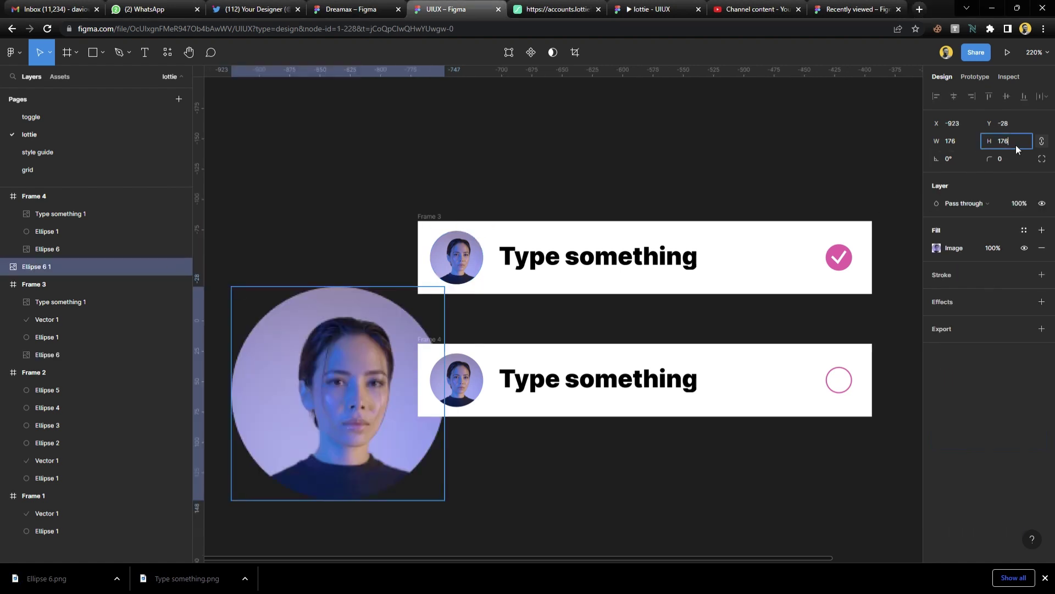
{"action": "type", "text": "44"}
{"action": "key", "text": "Return"}
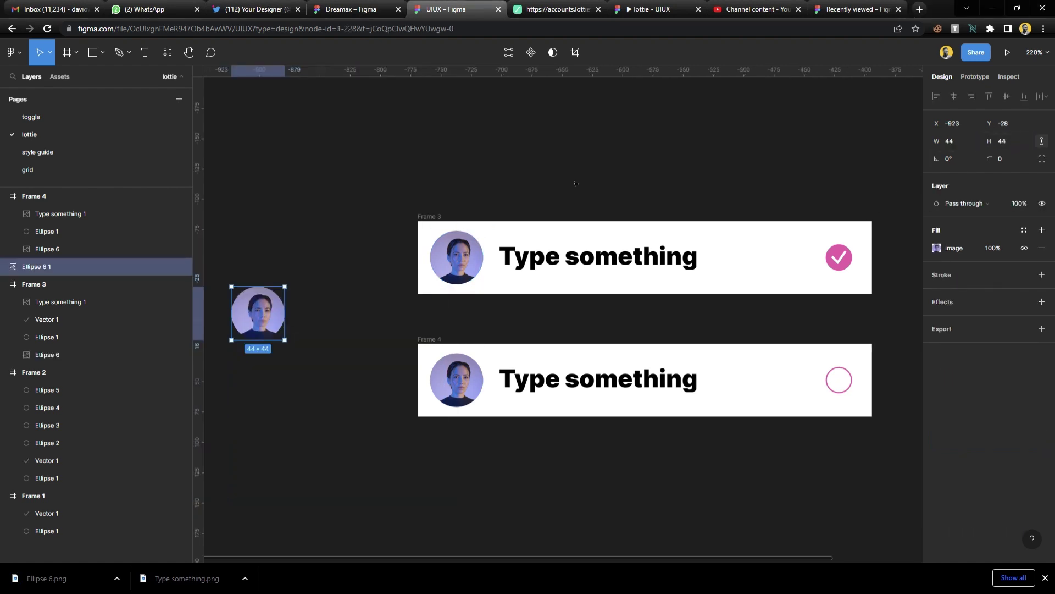
{"action": "left_click_drag", "start_coordinate": [250, 329], "coordinate": [454, 270]}
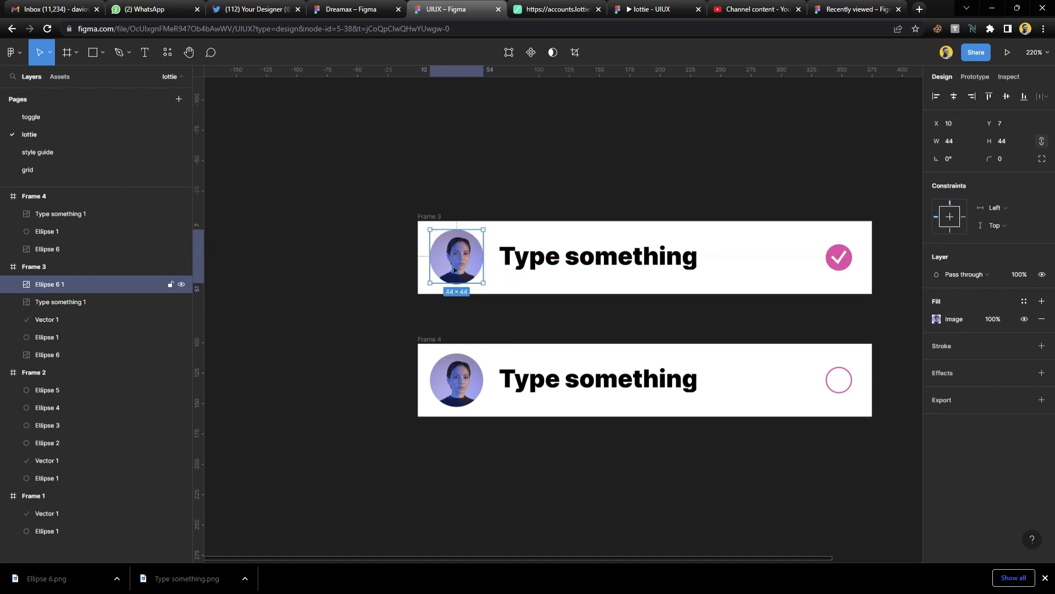
{"action": "key", "text": "bracketleft"}
Delete Frame 3's original Ellipse 6 avatar and centre the new image vertically
{"action": "left_click", "coordinate": [468, 264]}
{"action": "key", "text": "Delete"}
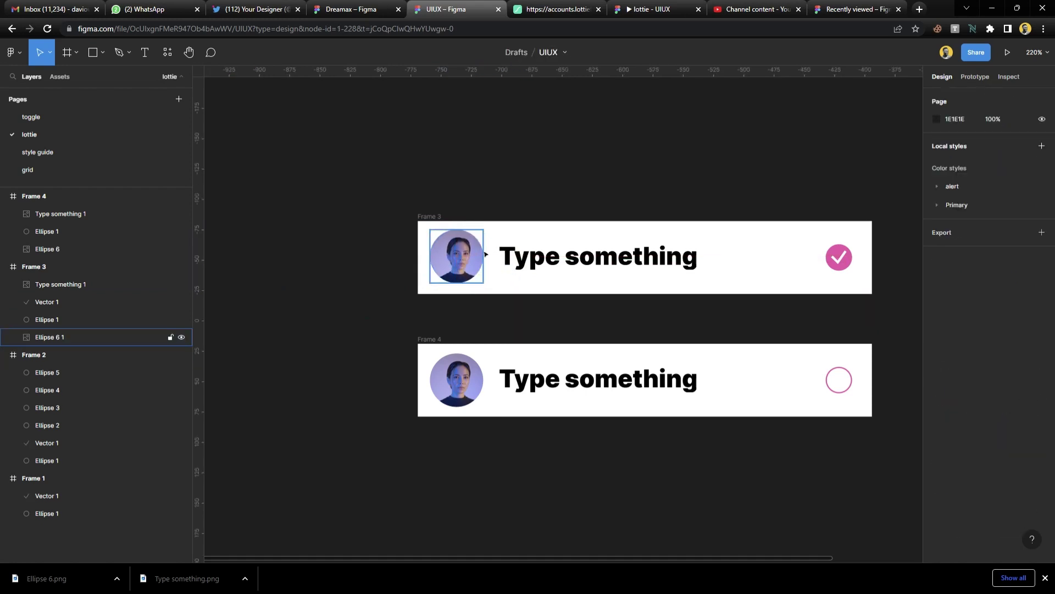
{"action": "left_click", "coordinate": [474, 260]}
{"action": "left_click", "coordinate": [1007, 96]}
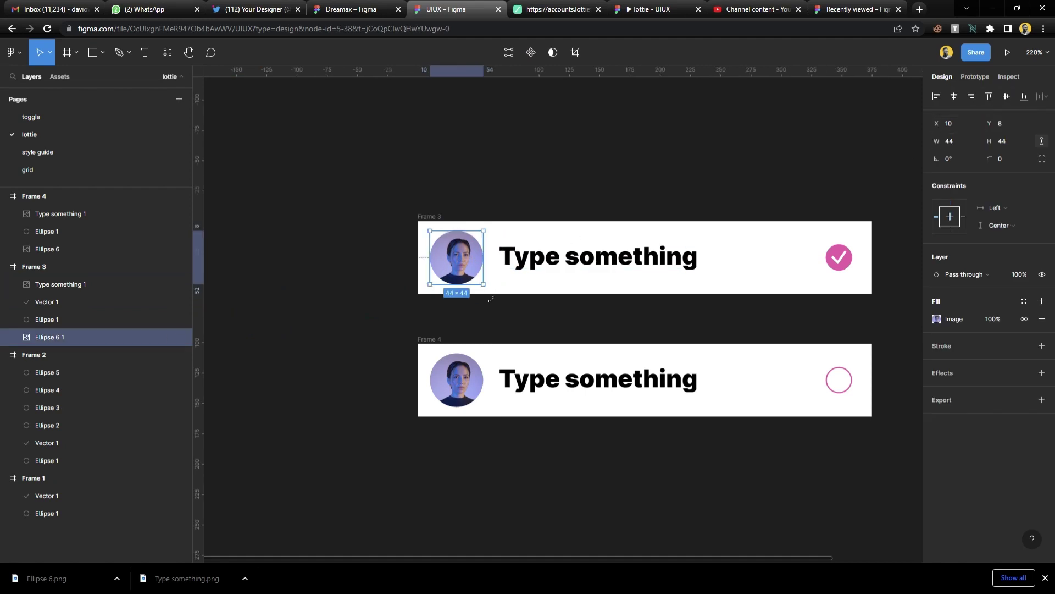
Delete Frame 4's avatar, then undo once to put an avatar back
{"action": "left_click", "coordinate": [466, 378]}
{"action": "key", "text": "Delete"}
{"action": "left_click", "coordinate": [439, 339]}
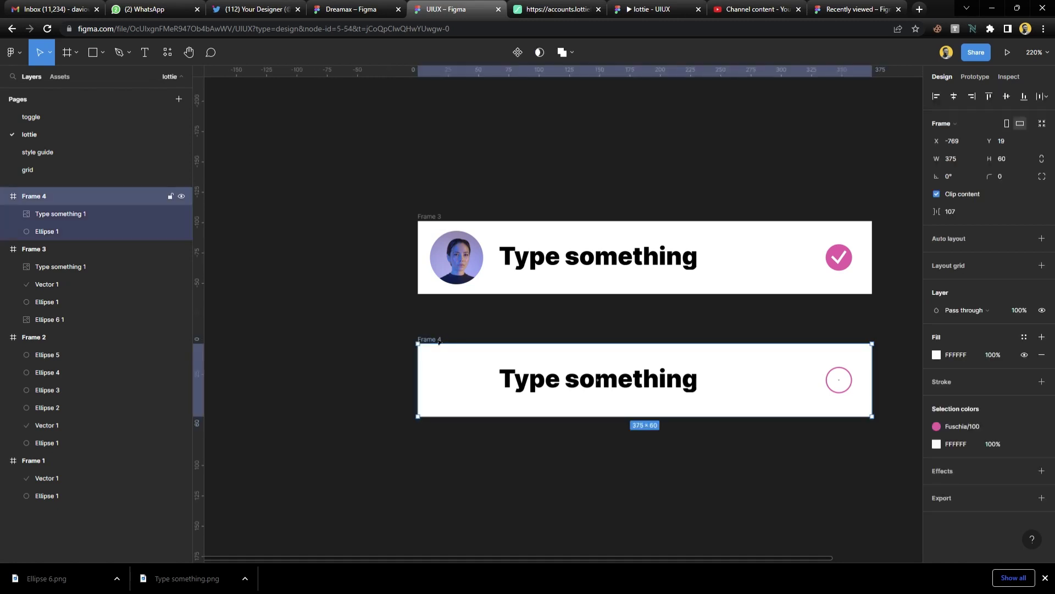
{"action": "key", "text": "ctrl+z"}
Export Frames 3 and 4 to Lottie through the LottieFiles plugin
{"action": "left_click_drag", "start_coordinate": [384, 183], "coordinate": [855, 452]}
{"action": "left_click", "coordinate": [168, 52]}
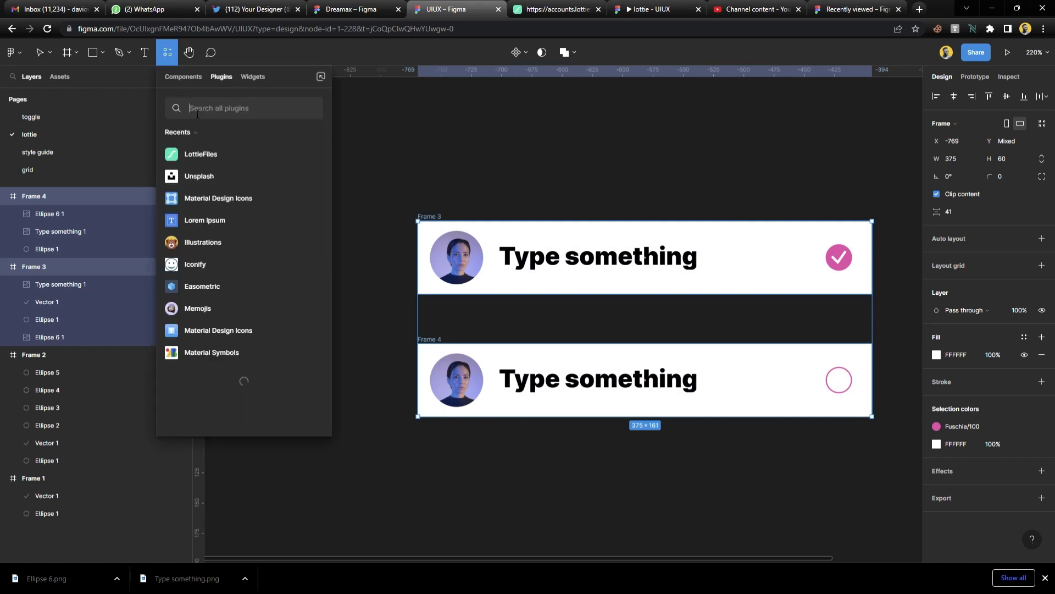
{"action": "left_click", "coordinate": [311, 157]}
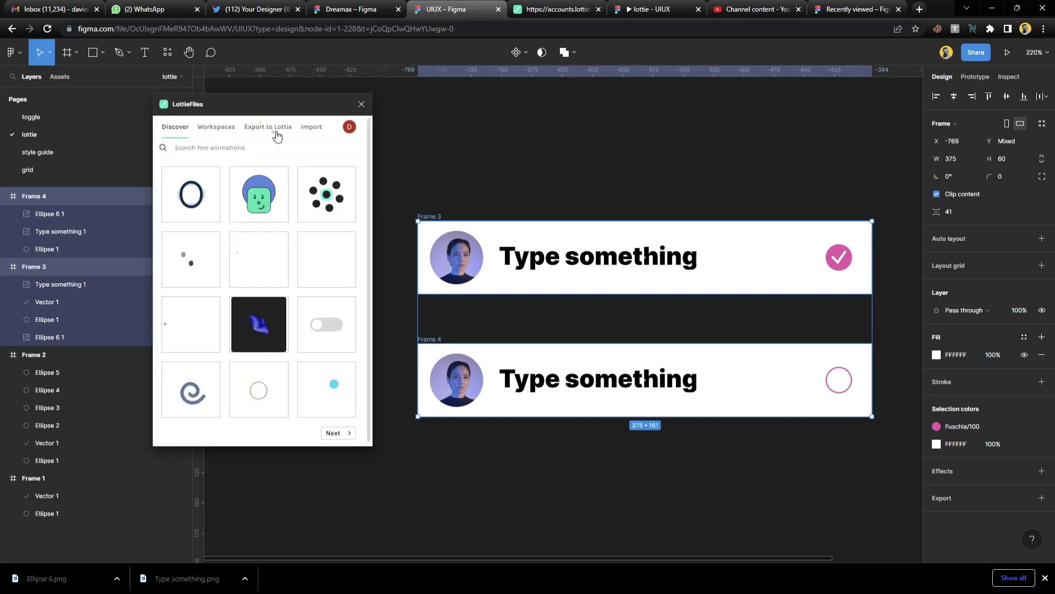
{"action": "left_click", "coordinate": [277, 136]}
{"action": "left_click", "coordinate": [263, 358]}
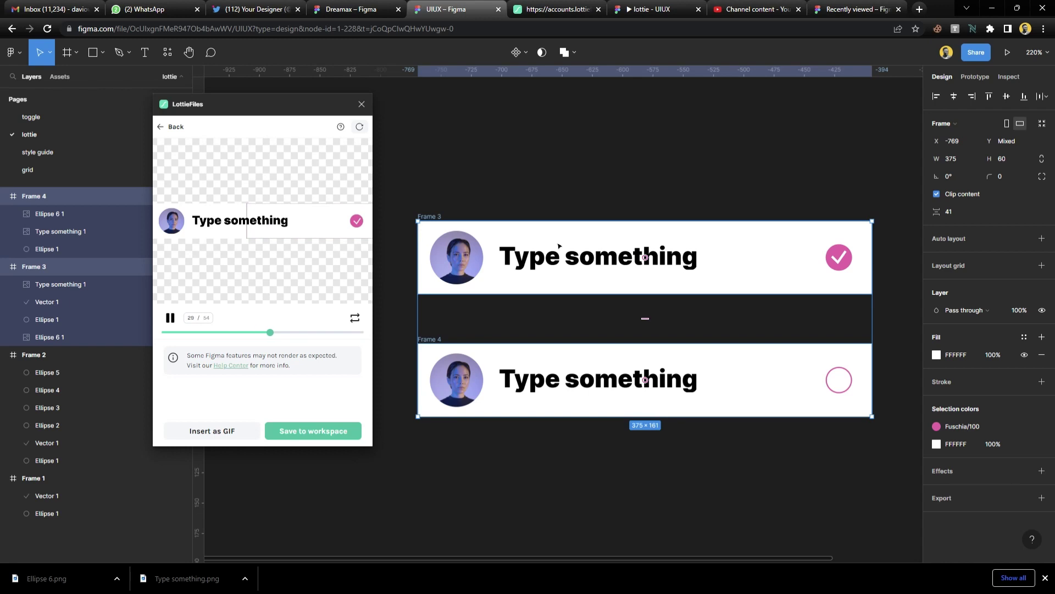
Check the selection of Frame 3 and Frame 4's contents, then clear it
{"action": "key", "text": "Escape"}
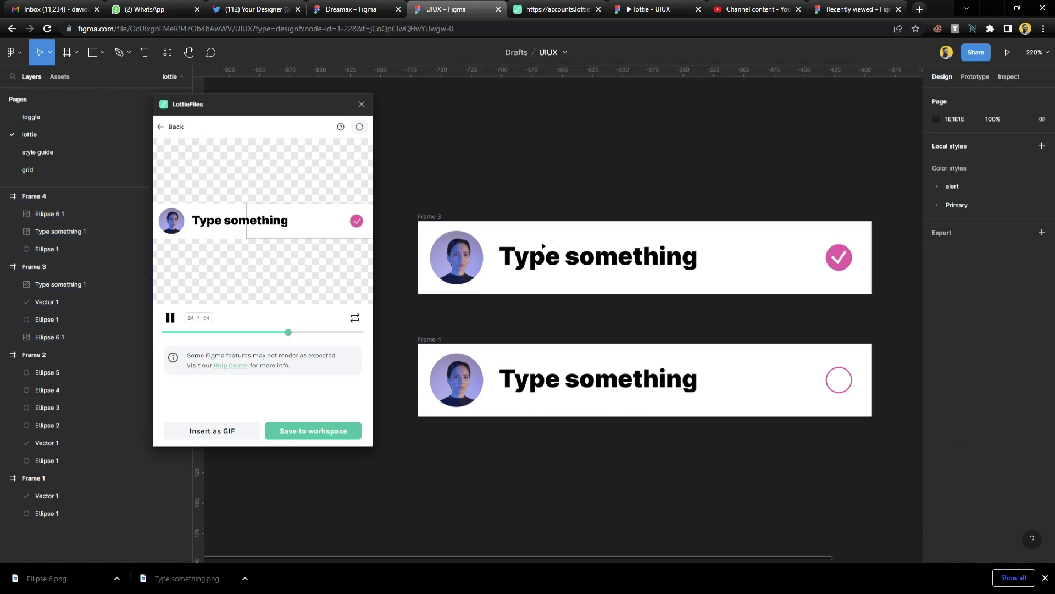
{"action": "left_click_drag", "start_coordinate": [406, 201], "coordinate": [802, 321]}
{"action": "scroll", "coordinate": [604, 329], "scroll_direction": "left", "scroll_amount": 5}
{"action": "left_click", "coordinate": [515, 337]}
{"action": "left_click_drag", "start_coordinate": [515, 337], "coordinate": [859, 445]}
{"action": "key", "text": "Escape"}
{"action": "scroll", "coordinate": [715, 424], "scroll_direction": "right", "scroll_amount": 1}
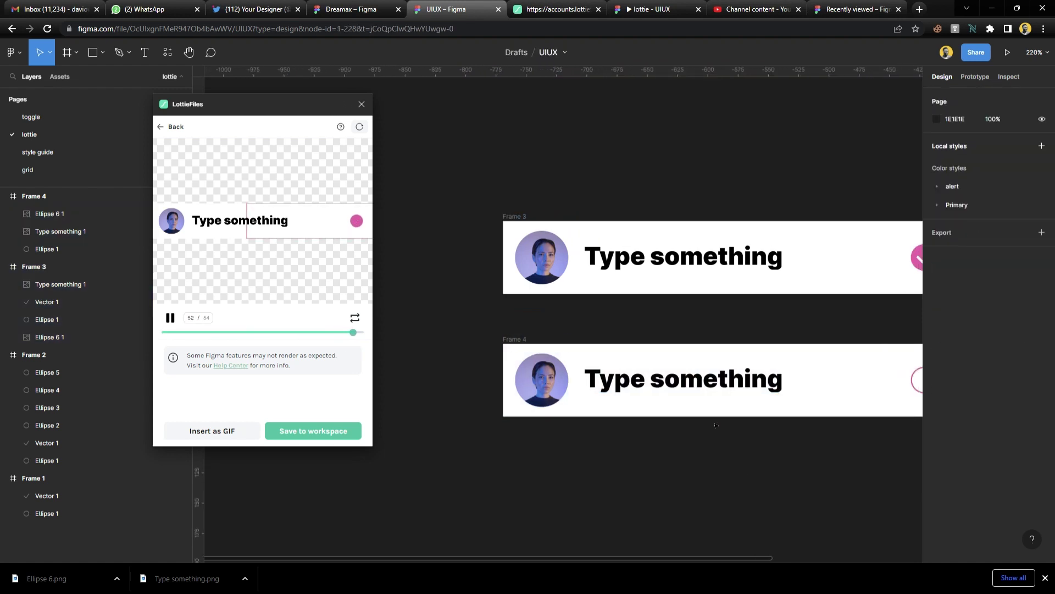
{"action": "scroll", "coordinate": [715, 425], "scroll_direction": "right", "scroll_amount": 1}
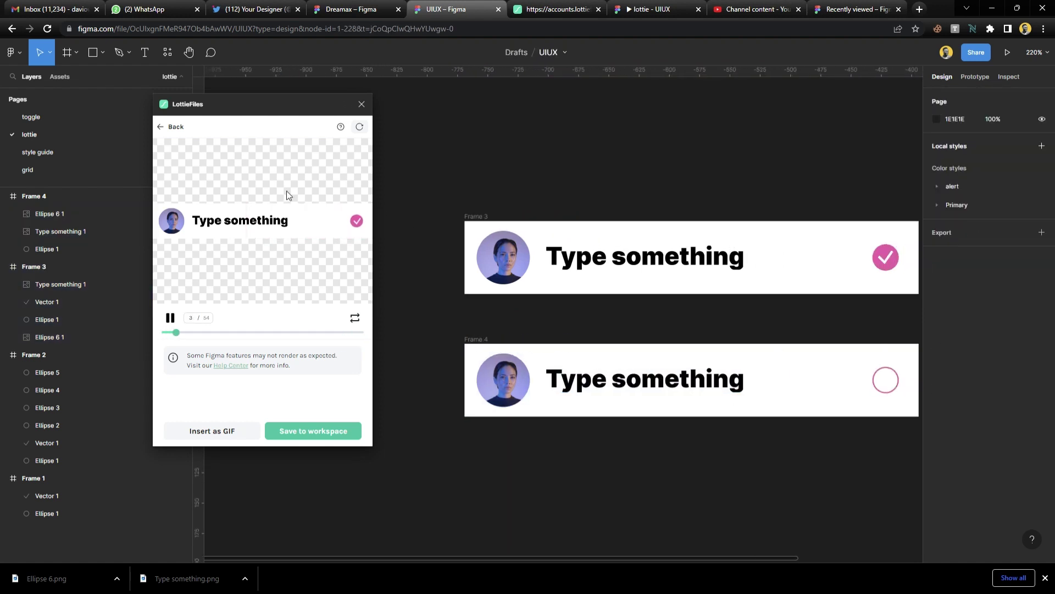
Insert the animation as a small GIF, decline saving it, and close LottieFiles
{"action": "left_click", "coordinate": [228, 434]}
{"action": "left_click", "coordinate": [216, 259]}
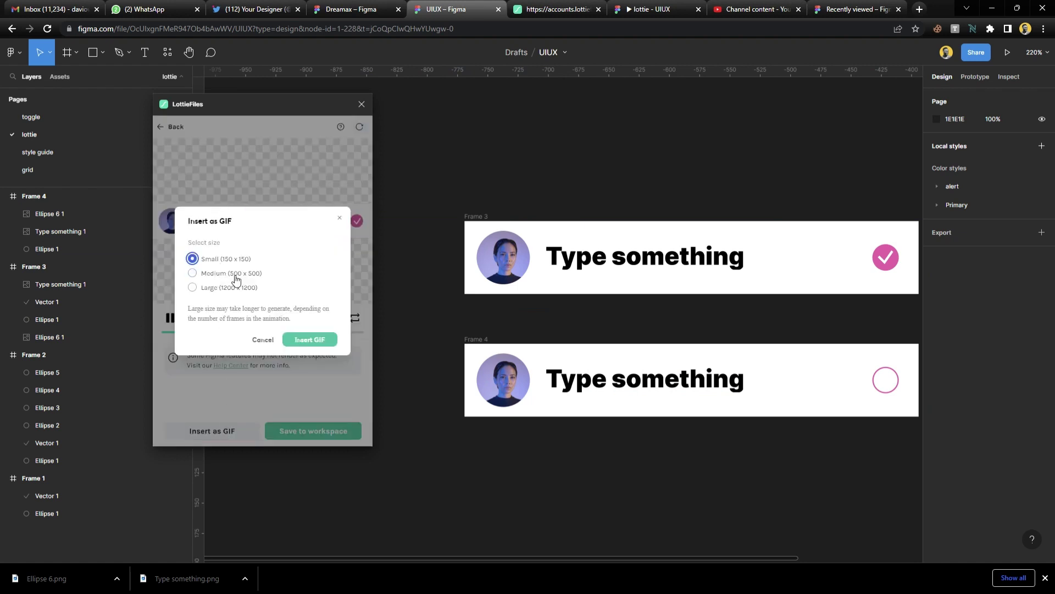
{"action": "left_click", "coordinate": [306, 342]}
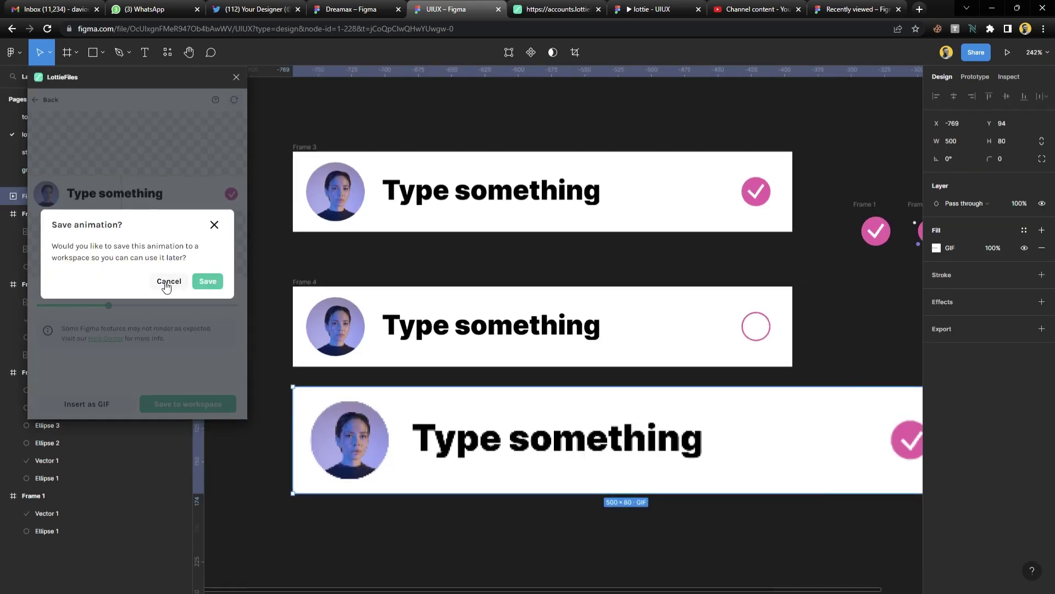
{"action": "left_click", "coordinate": [168, 281]}
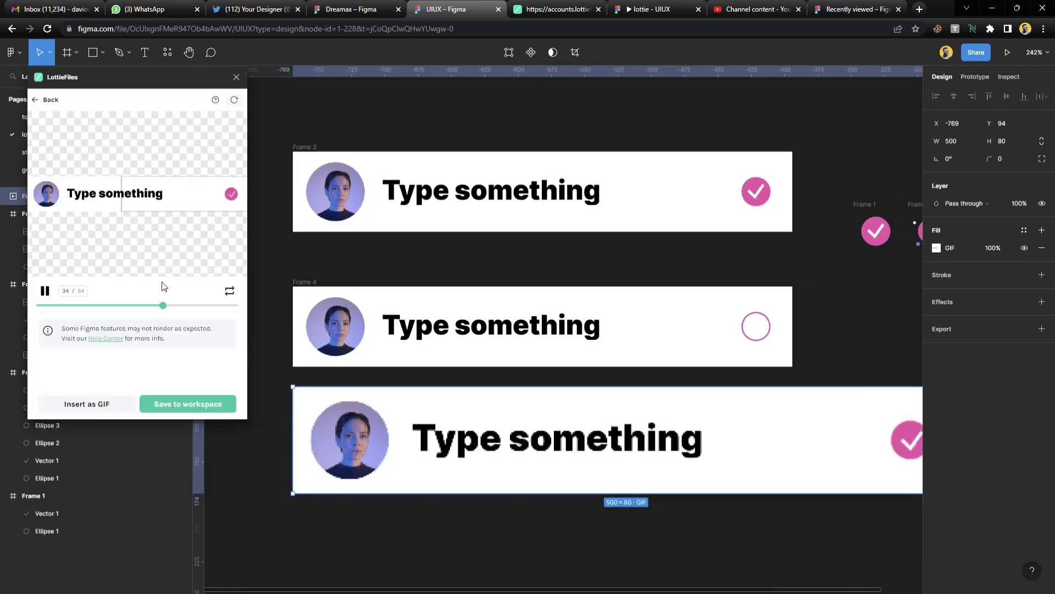
{"action": "left_click", "coordinate": [236, 80]}
{"action": "left_click", "coordinate": [262, 207]}
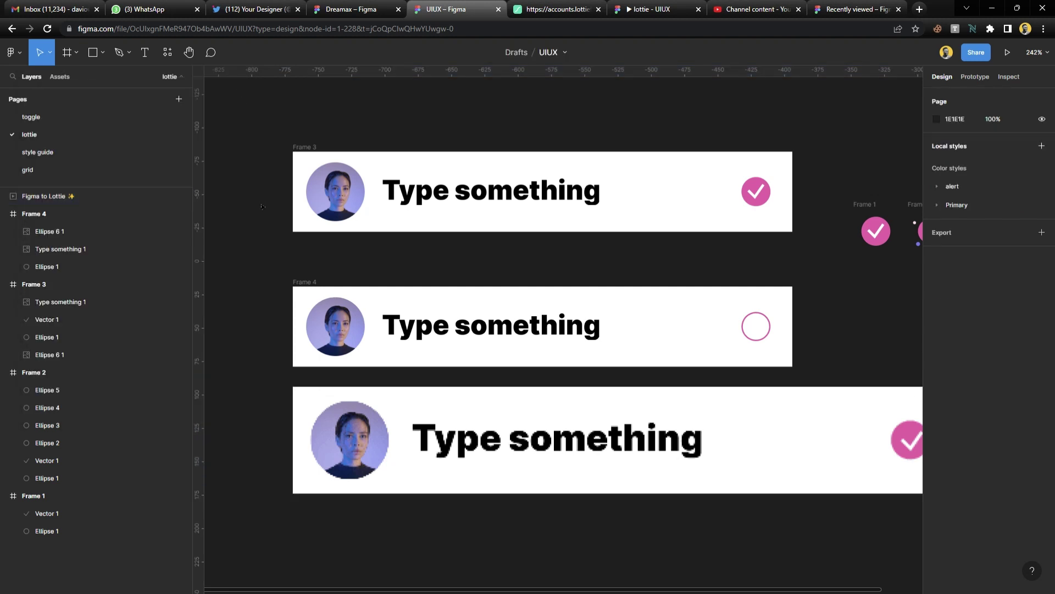
{"action": "scroll", "coordinate": [302, 370], "scroll_direction": "down", "scroll_amount": 2}
Resize the Figma to Lottie GIF to 375×60 and move it below Frame 4
{"action": "scroll", "coordinate": [342, 361], "scroll_direction": "down", "scroll_amount": 3}
{"action": "left_click", "coordinate": [438, 398]}
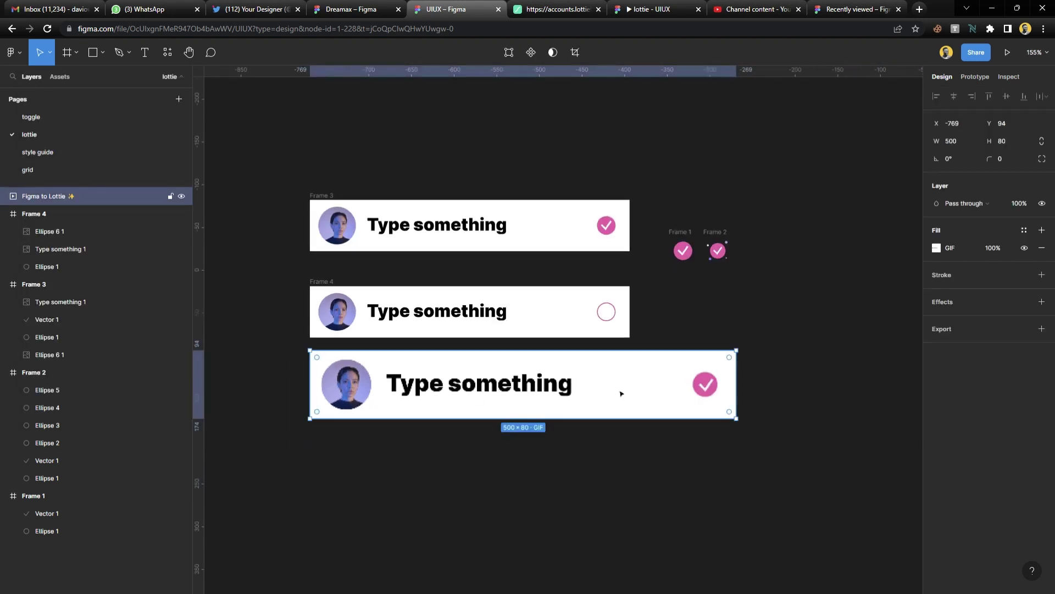
{"action": "left_click_drag", "start_coordinate": [742, 385], "coordinate": [637, 384]}
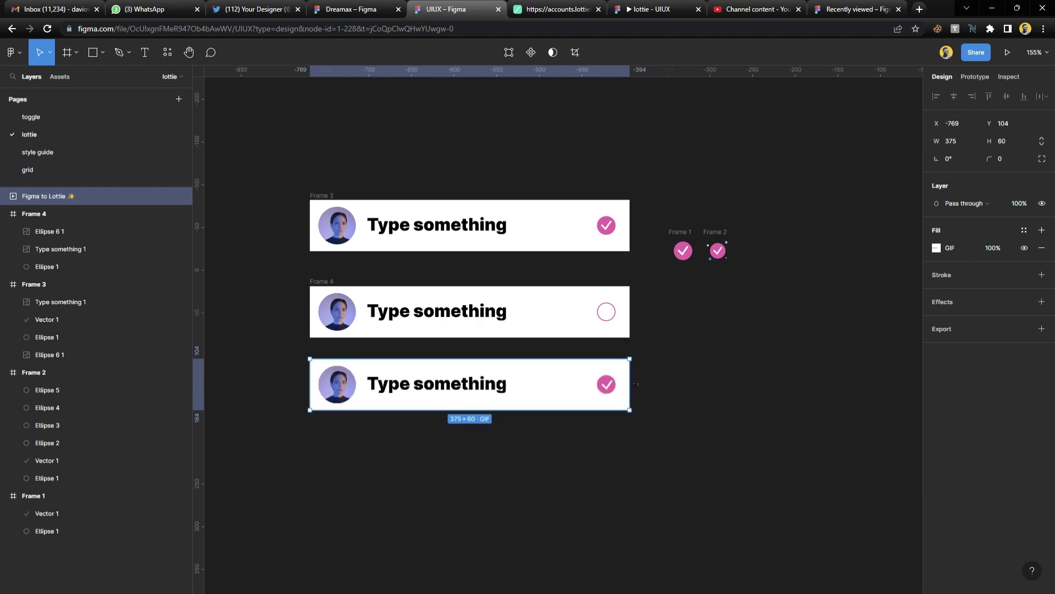
{"action": "left_click_drag", "start_coordinate": [528, 384], "coordinate": [525, 459]}
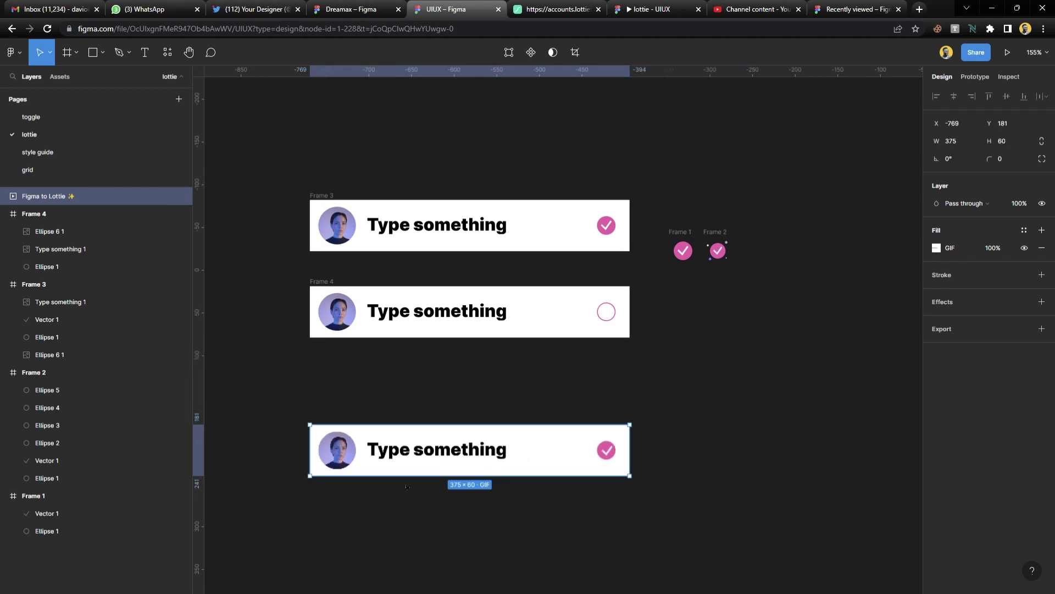
{"action": "scroll", "coordinate": [407, 487], "scroll_direction": "up", "scroll_amount": 3, "text": "ctrl"}
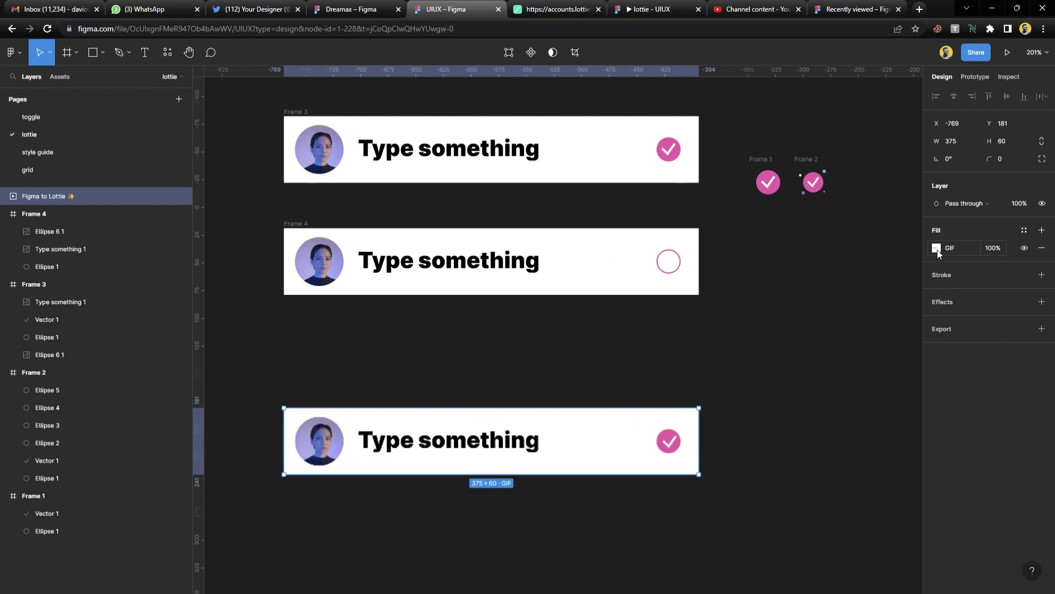
Play the GIF preview from its fill settings
{"action": "left_click", "coordinate": [937, 248]}
{"action": "mouse_move", "coordinate": [863, 337]}
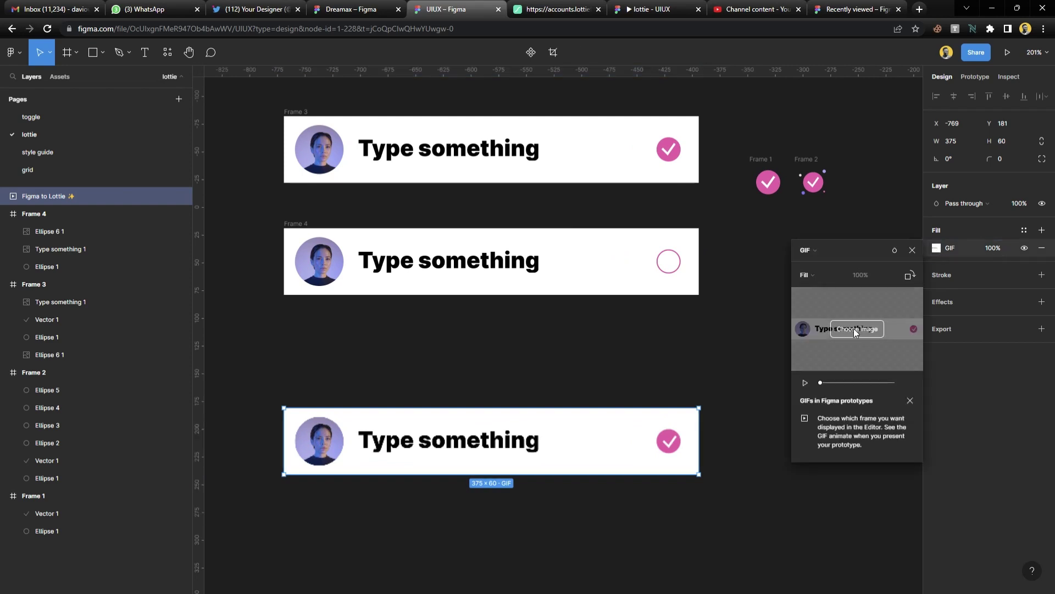
{"action": "left_click", "coordinate": [804, 381]}
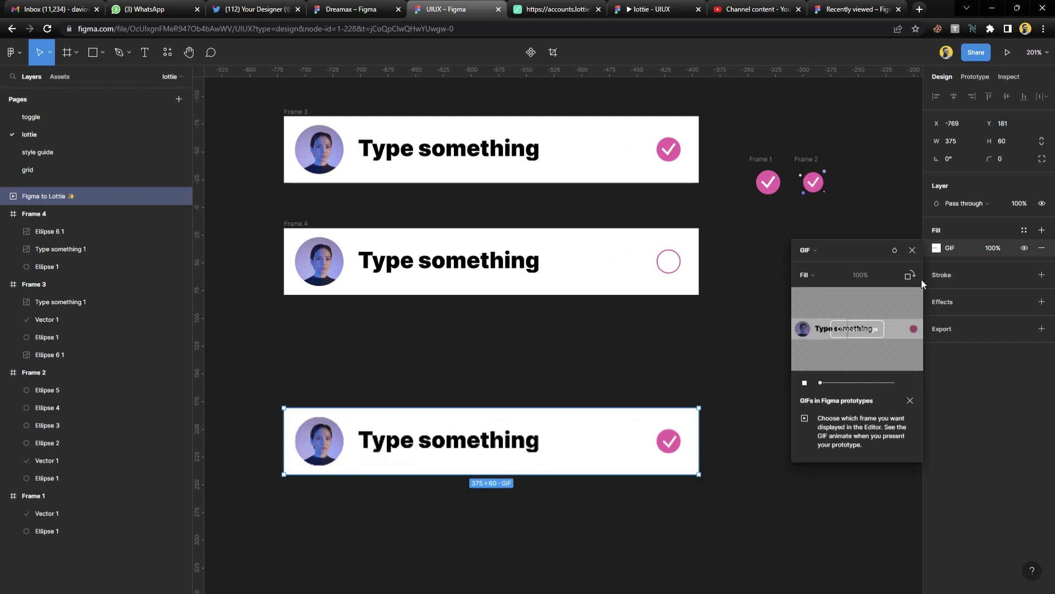
{"action": "left_click", "coordinate": [913, 250]}
Draw Frame 5 around the GIF
{"action": "scroll", "coordinate": [592, 364], "scroll_direction": "left", "scroll_amount": 2}
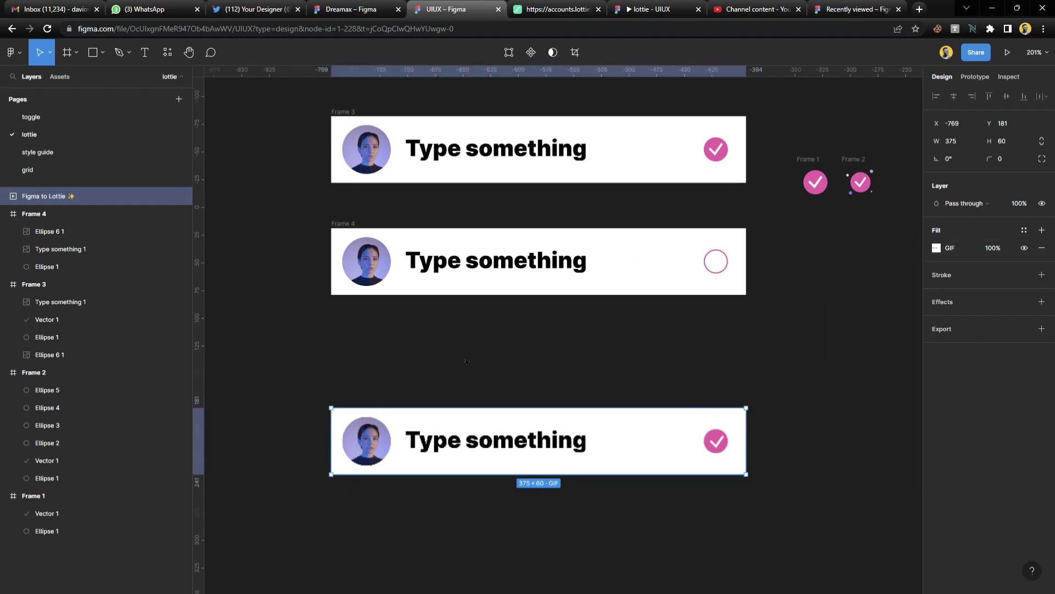
{"action": "key", "text": "f"}
{"action": "mouse_move", "coordinate": [262, 357]}
{"action": "left_mouse_down"}
{"action": "mouse_move", "coordinate": [531, 527]}
{"action": "mouse_move", "coordinate": [816, 527]}
{"action": "left_mouse_up"}
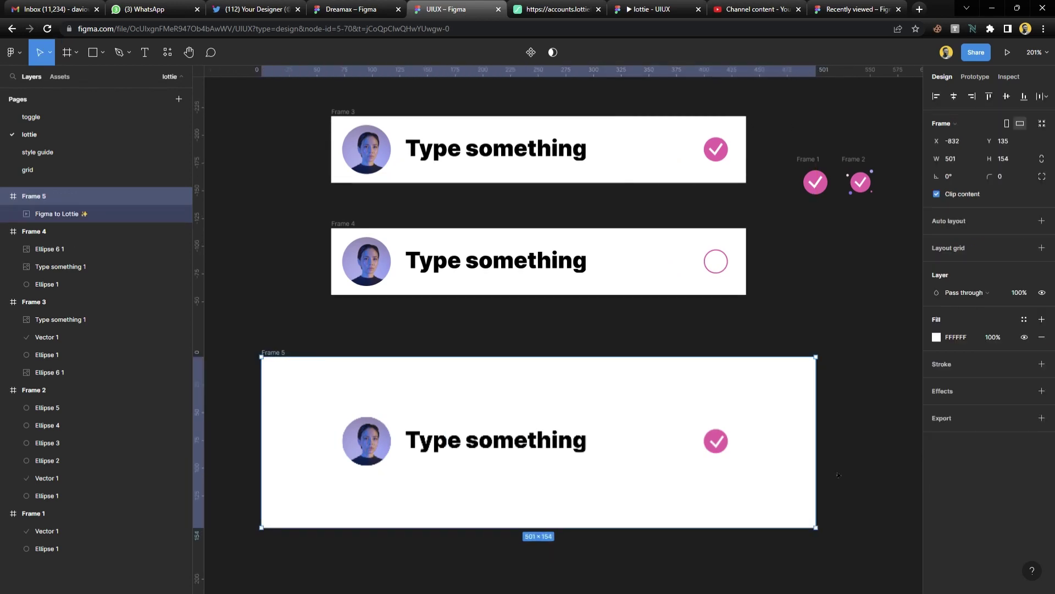
Present Frame 5 as a fill-screen prototype, close the LottieFiles accounts tab, then return to the editor
{"action": "left_click", "coordinate": [1007, 51]}
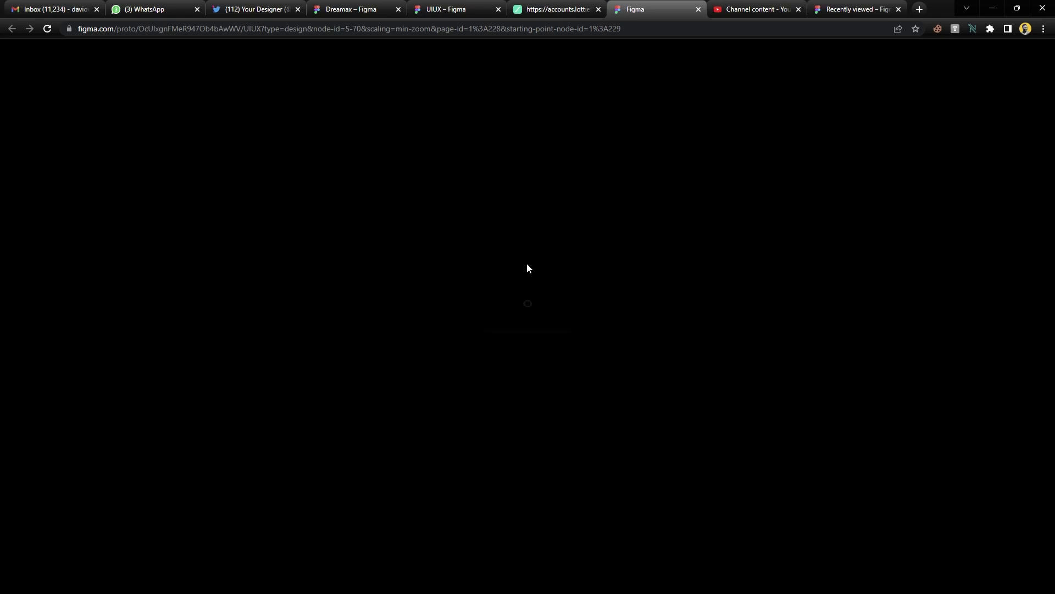
{"action": "left_click", "coordinate": [599, 10]}
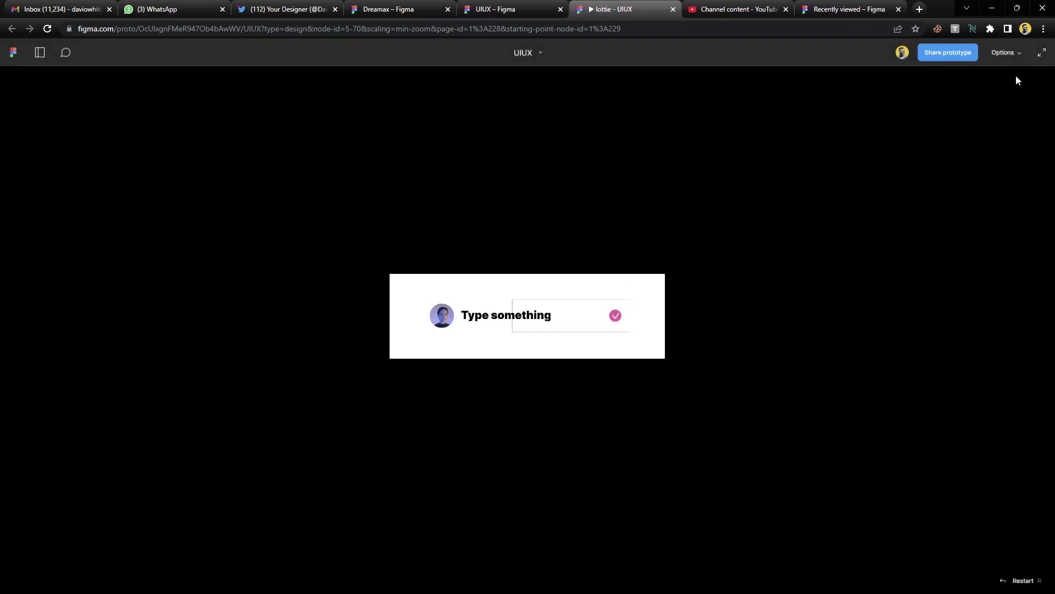
{"action": "left_click", "coordinate": [1014, 52]}
{"action": "left_click", "coordinate": [959, 121]}
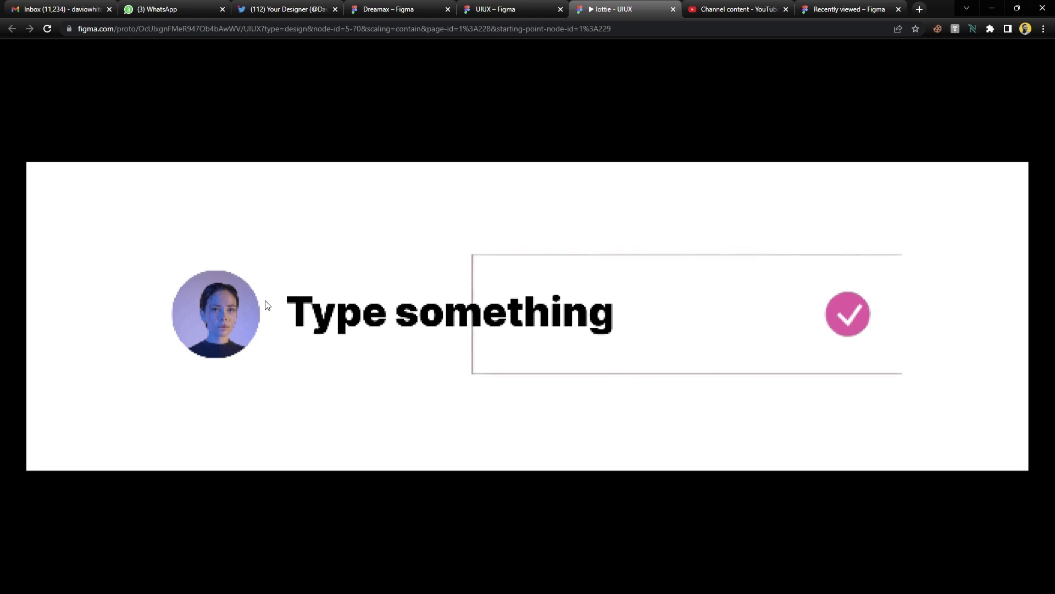
{"action": "left_click", "coordinate": [524, 11]}
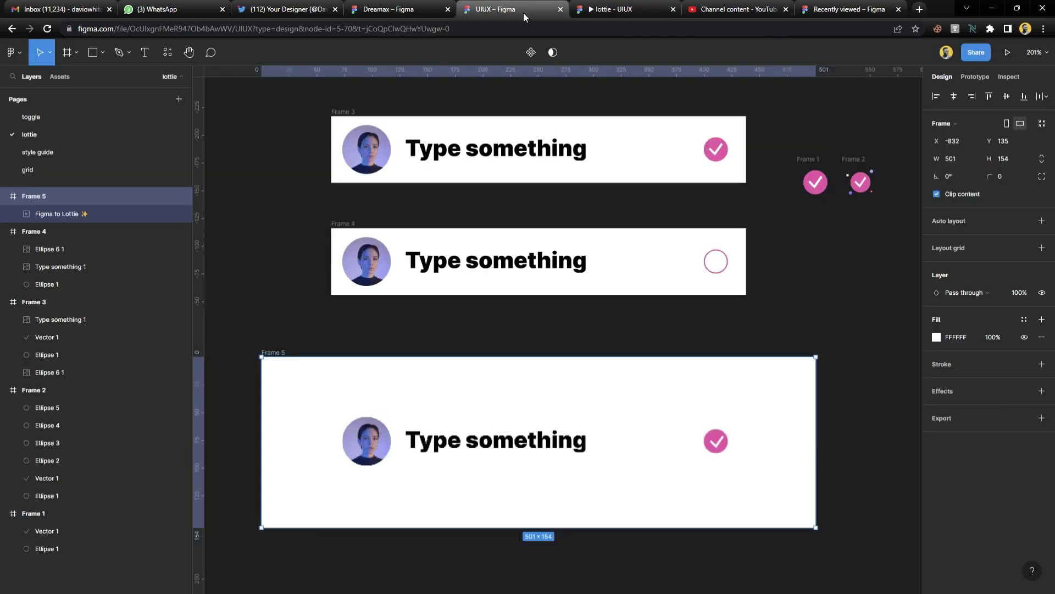
{"action": "left_click", "coordinate": [574, 312]}
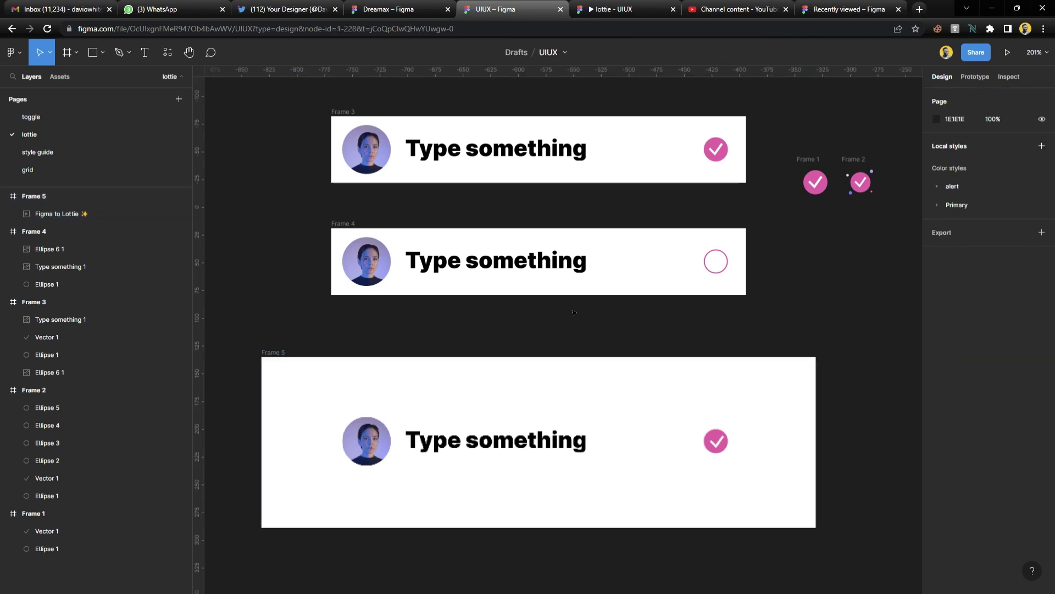